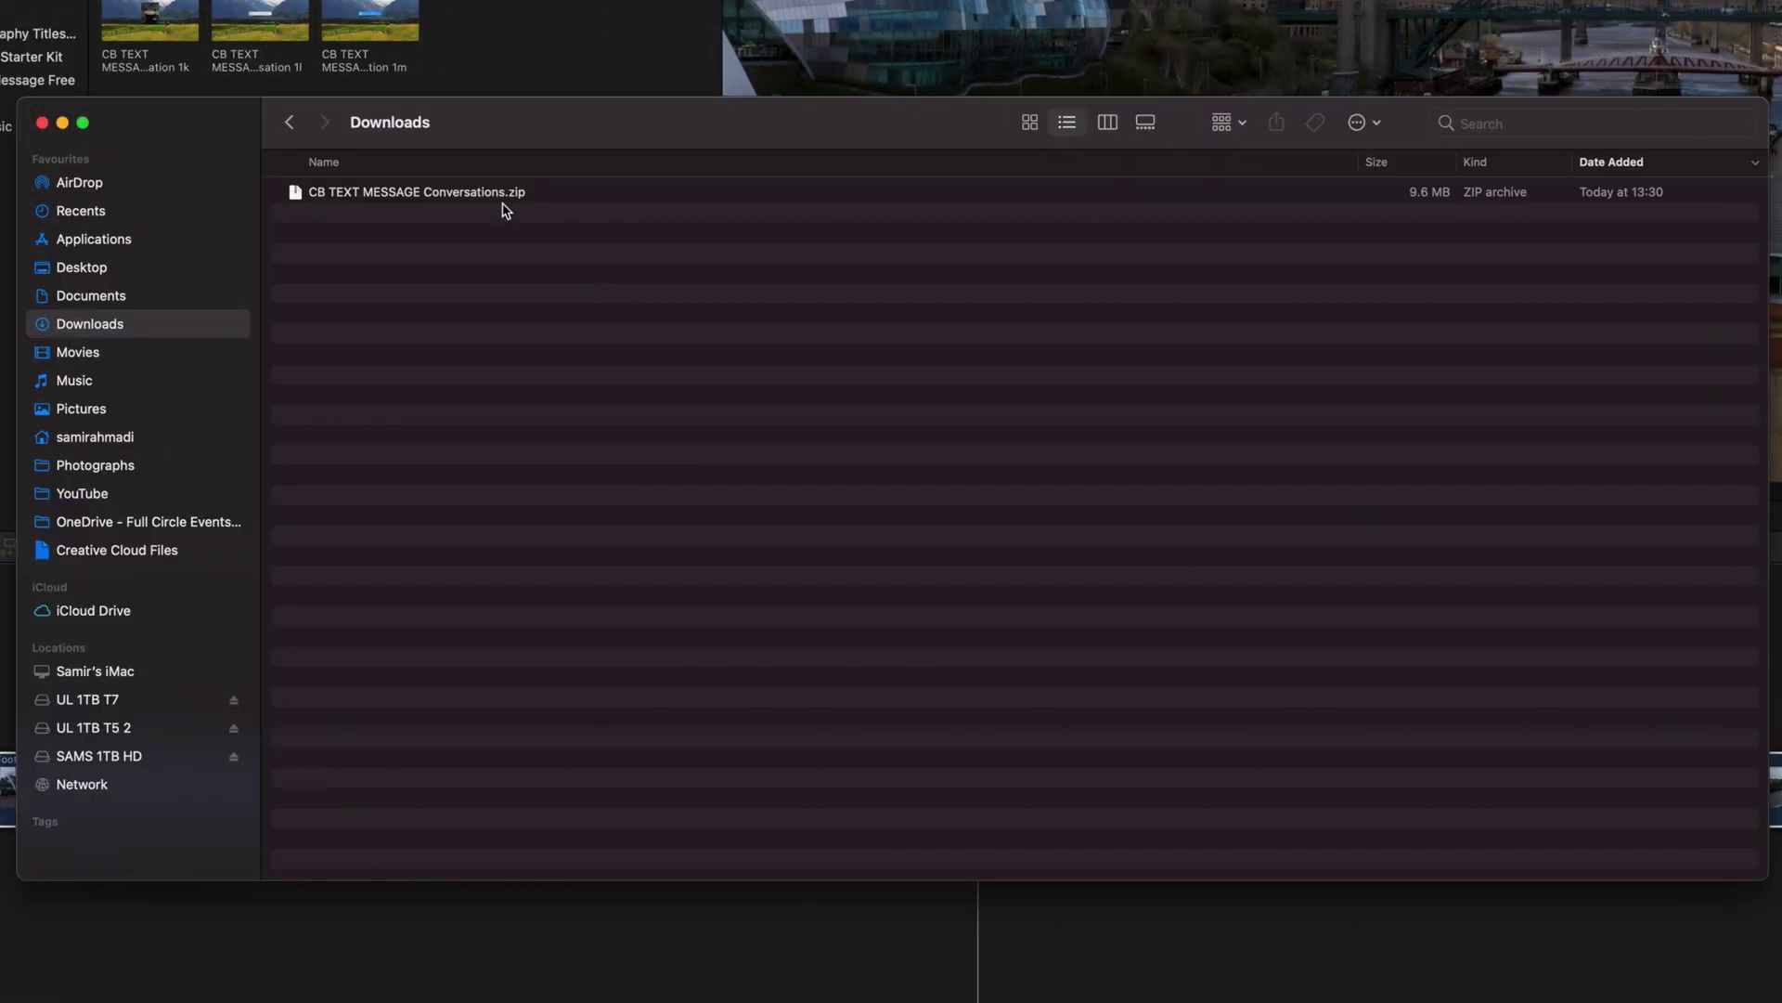
- Unzip CB TEXT MESSAGE Conversations.zip in Downloads and expand it to list Conversations 1a–1m
click(414, 192)
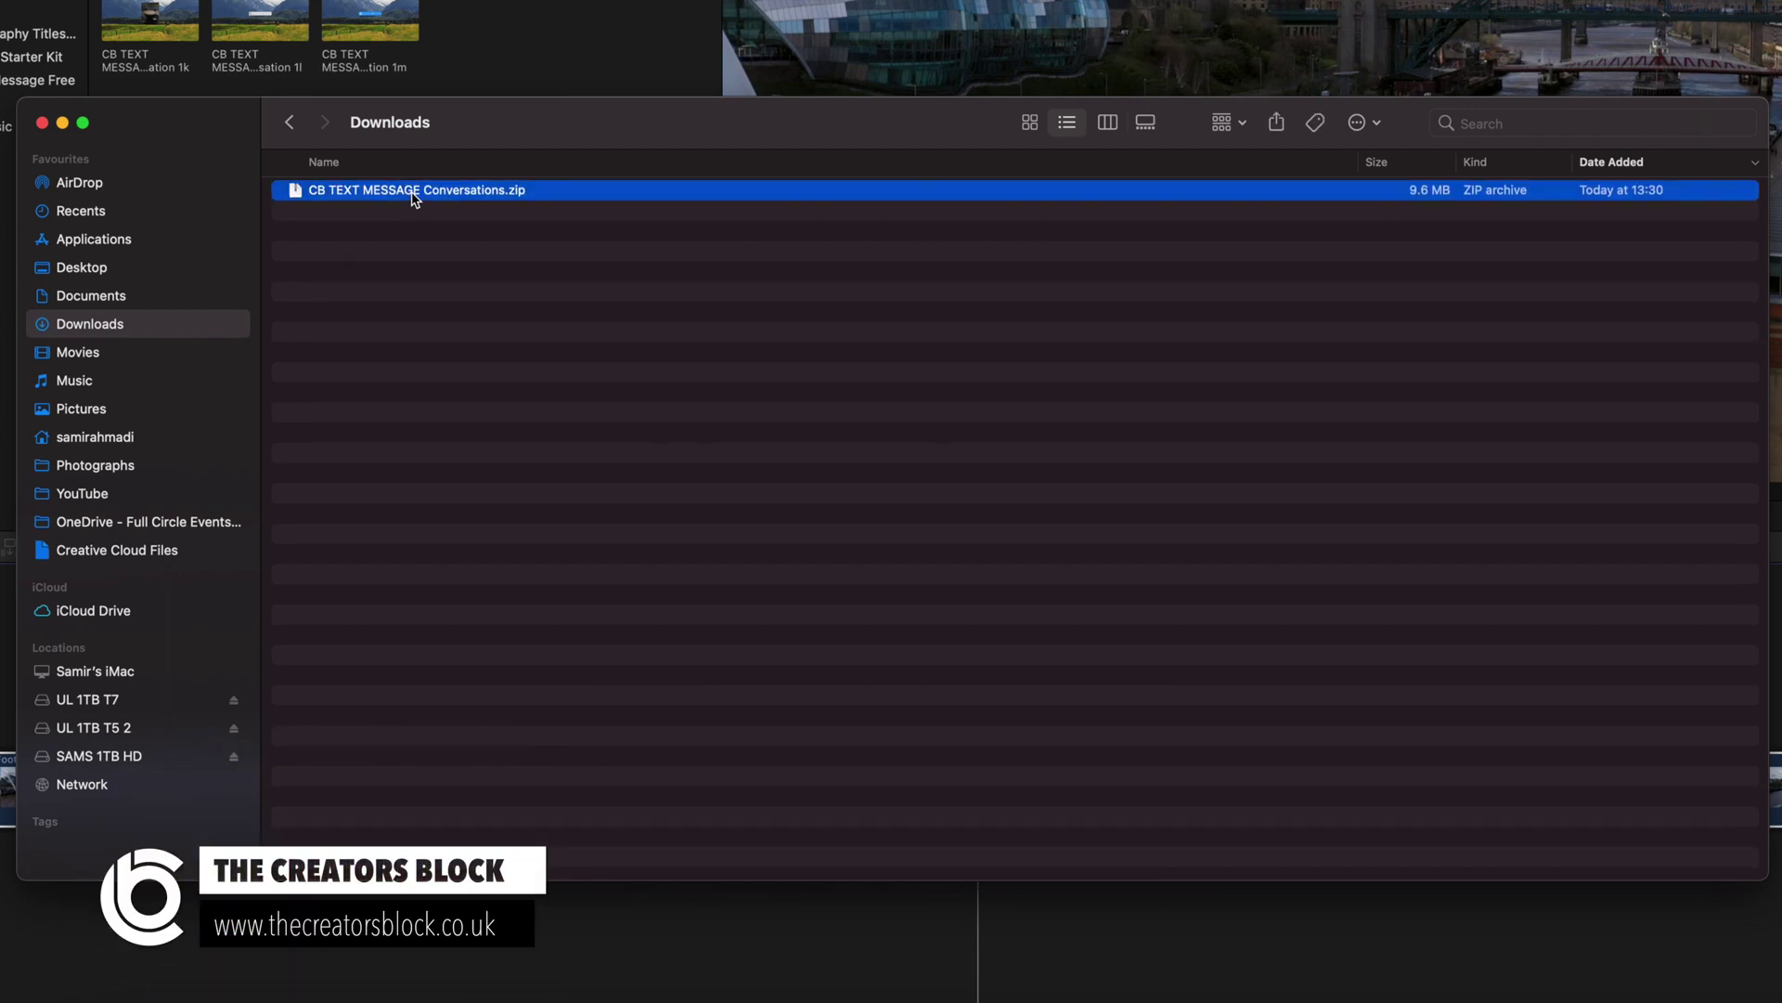
double_click(413, 196)
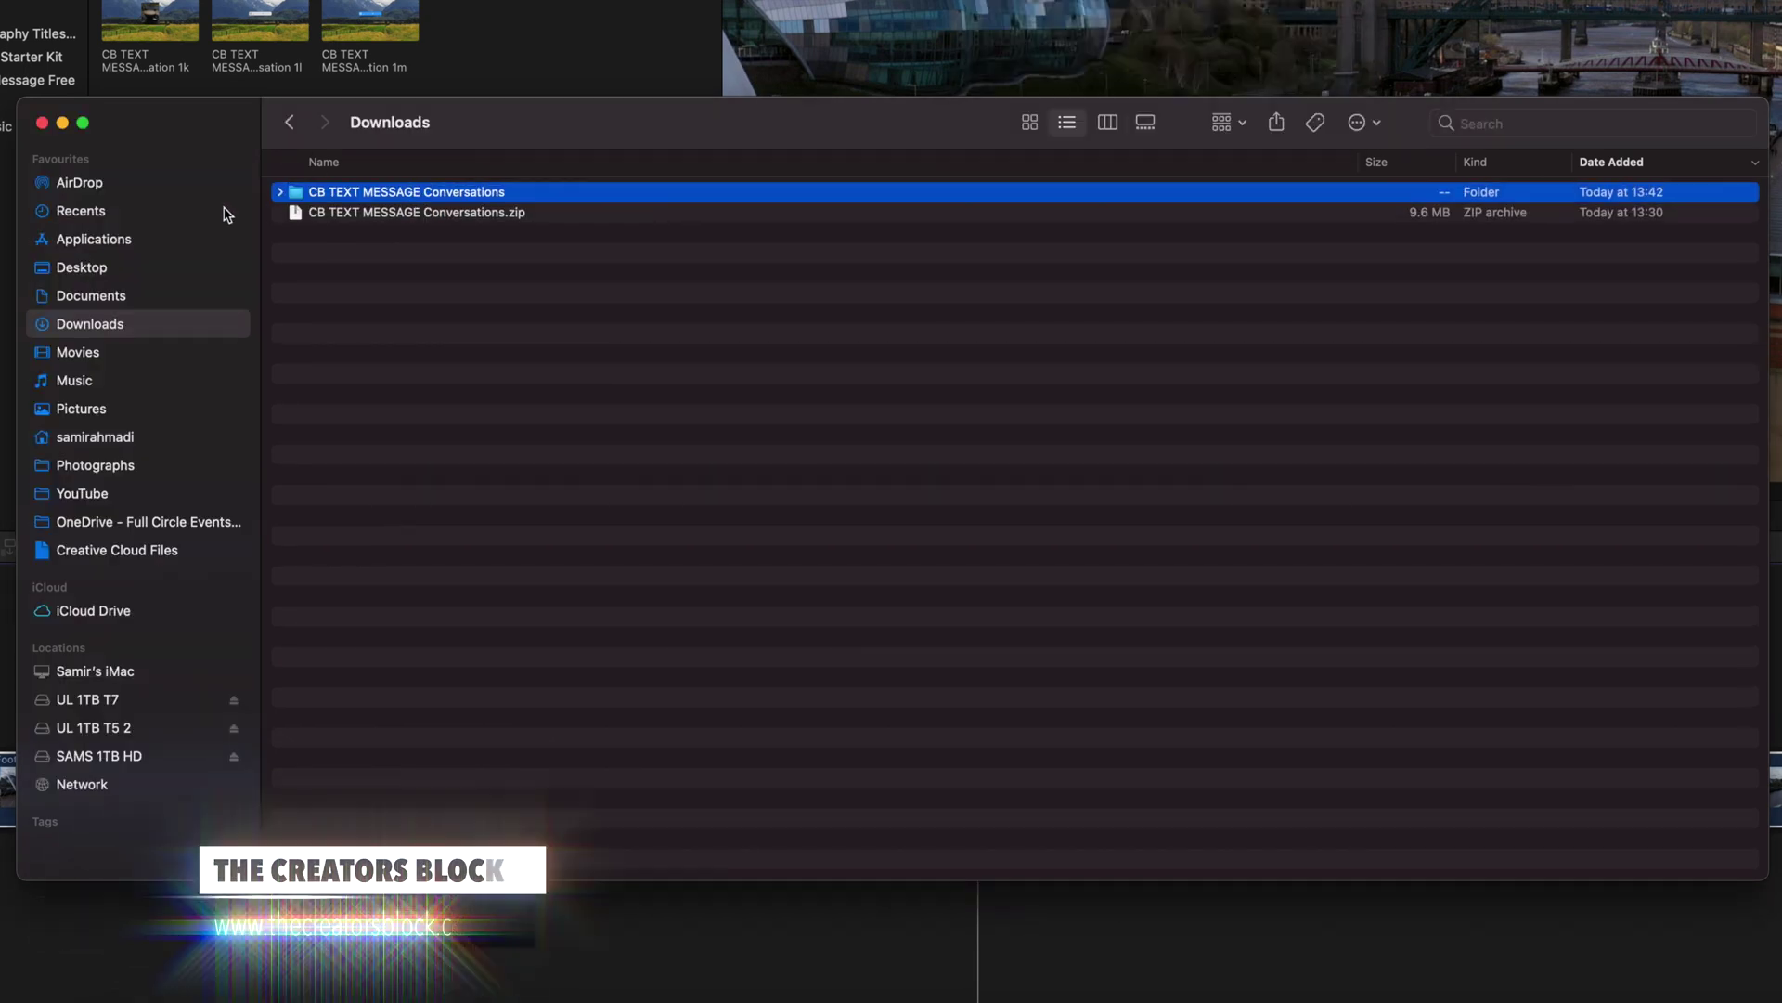
click(279, 192)
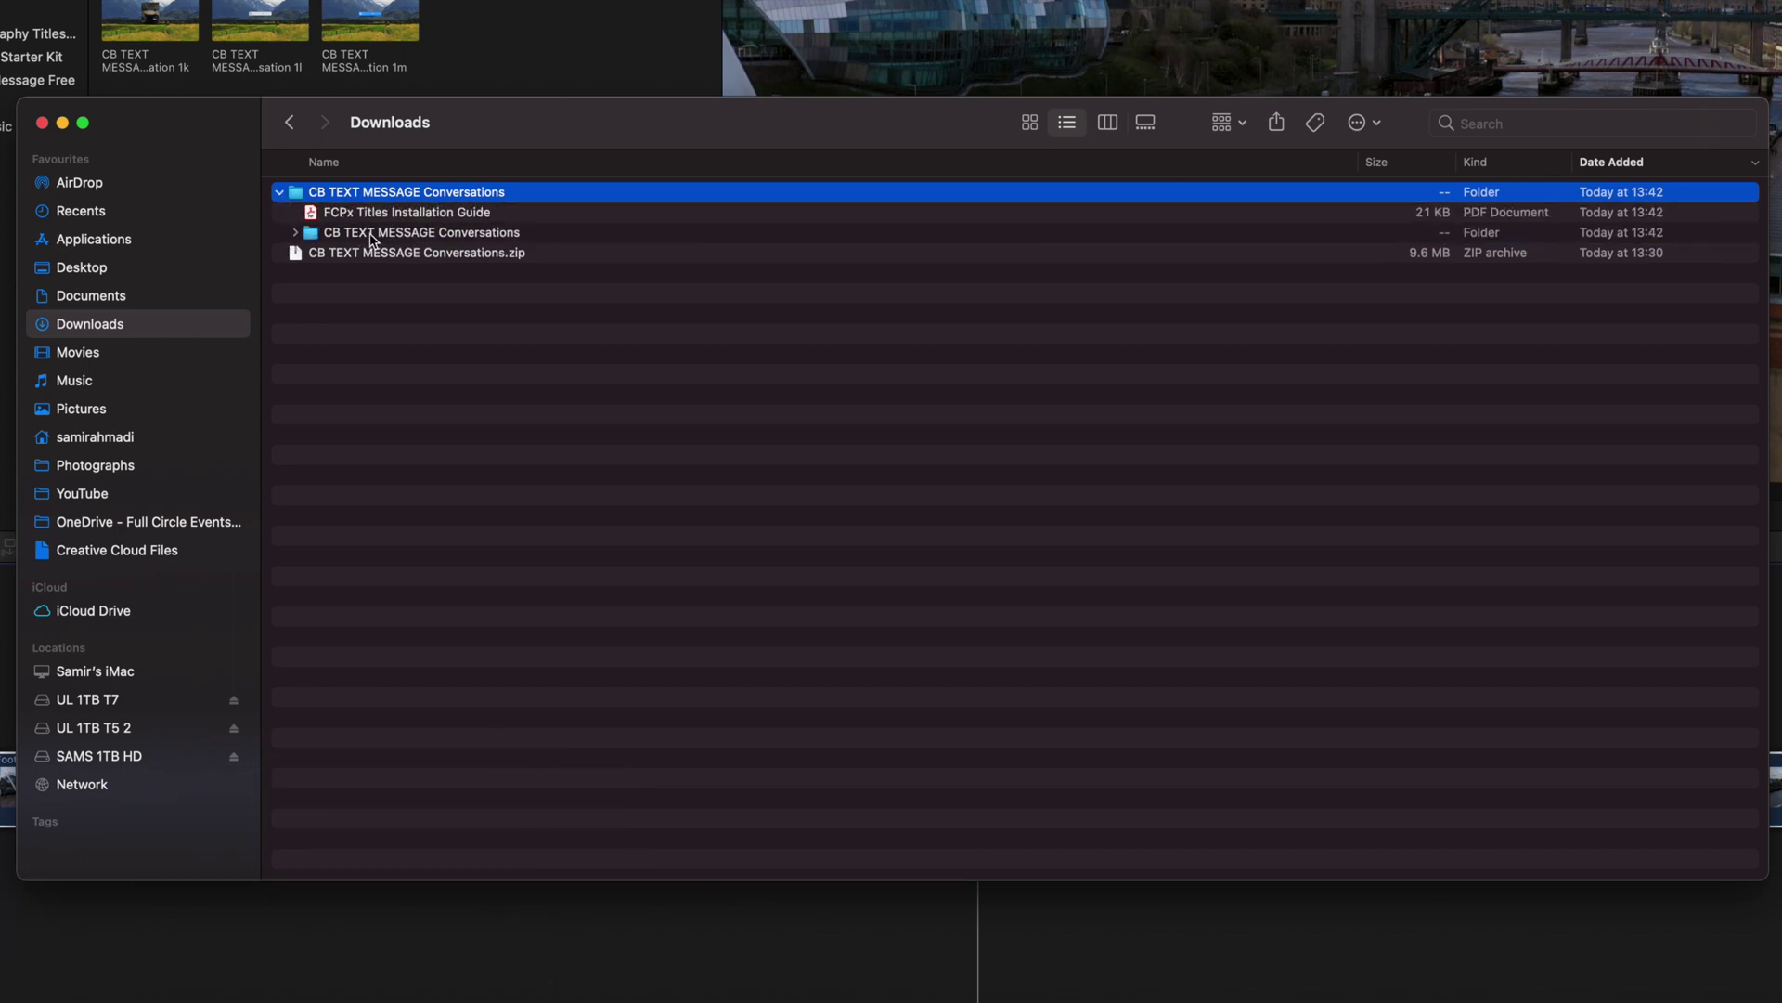
click(294, 233)
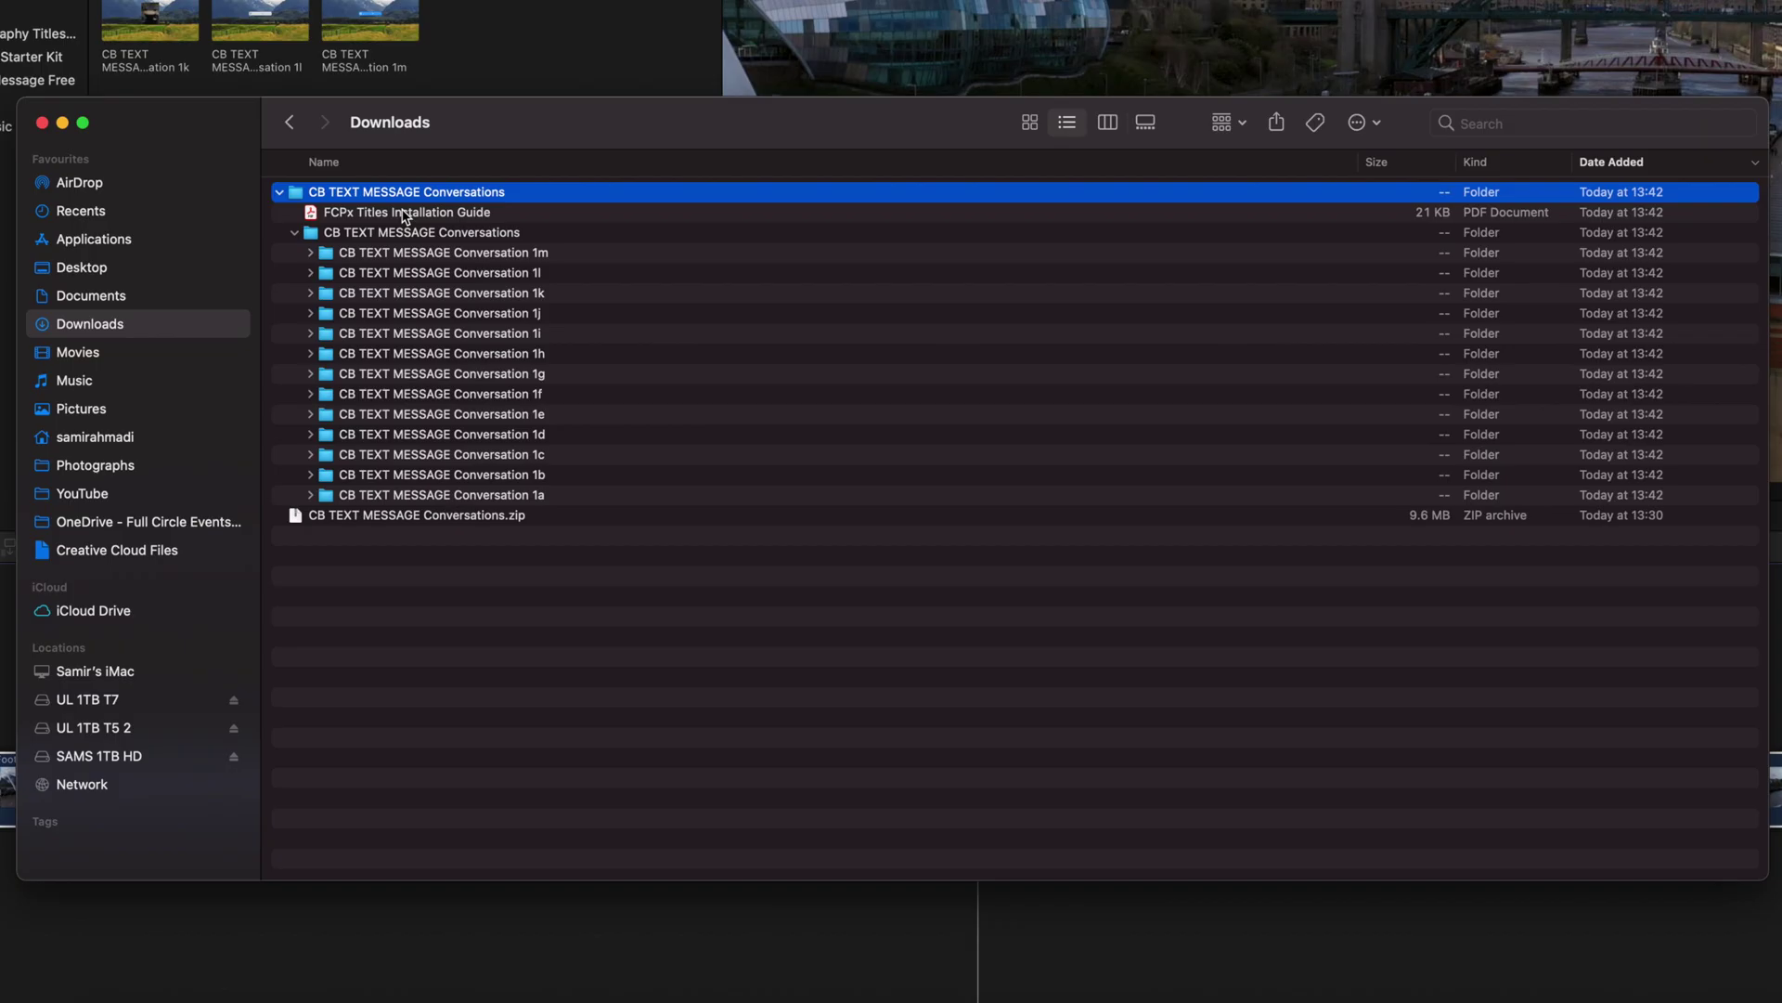
click(423, 235)
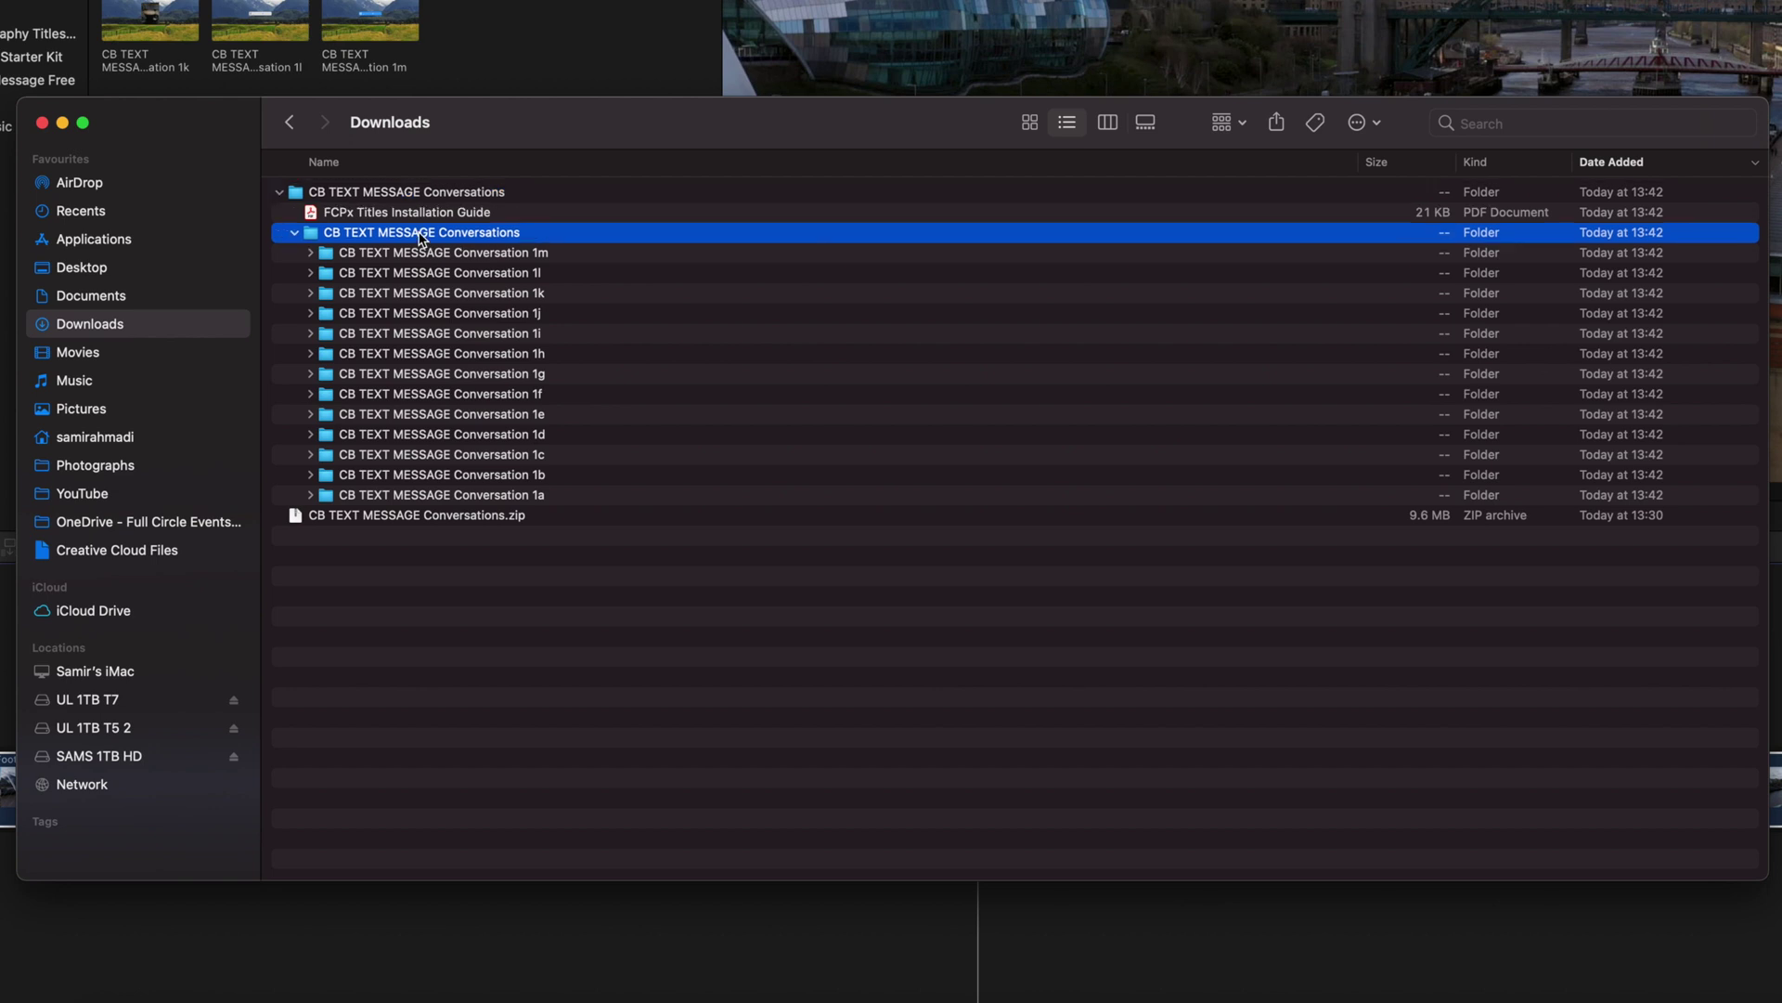
- Copy the inner conversations folder and go to Movies › Motion Templates › Titles
right_click(422, 238)
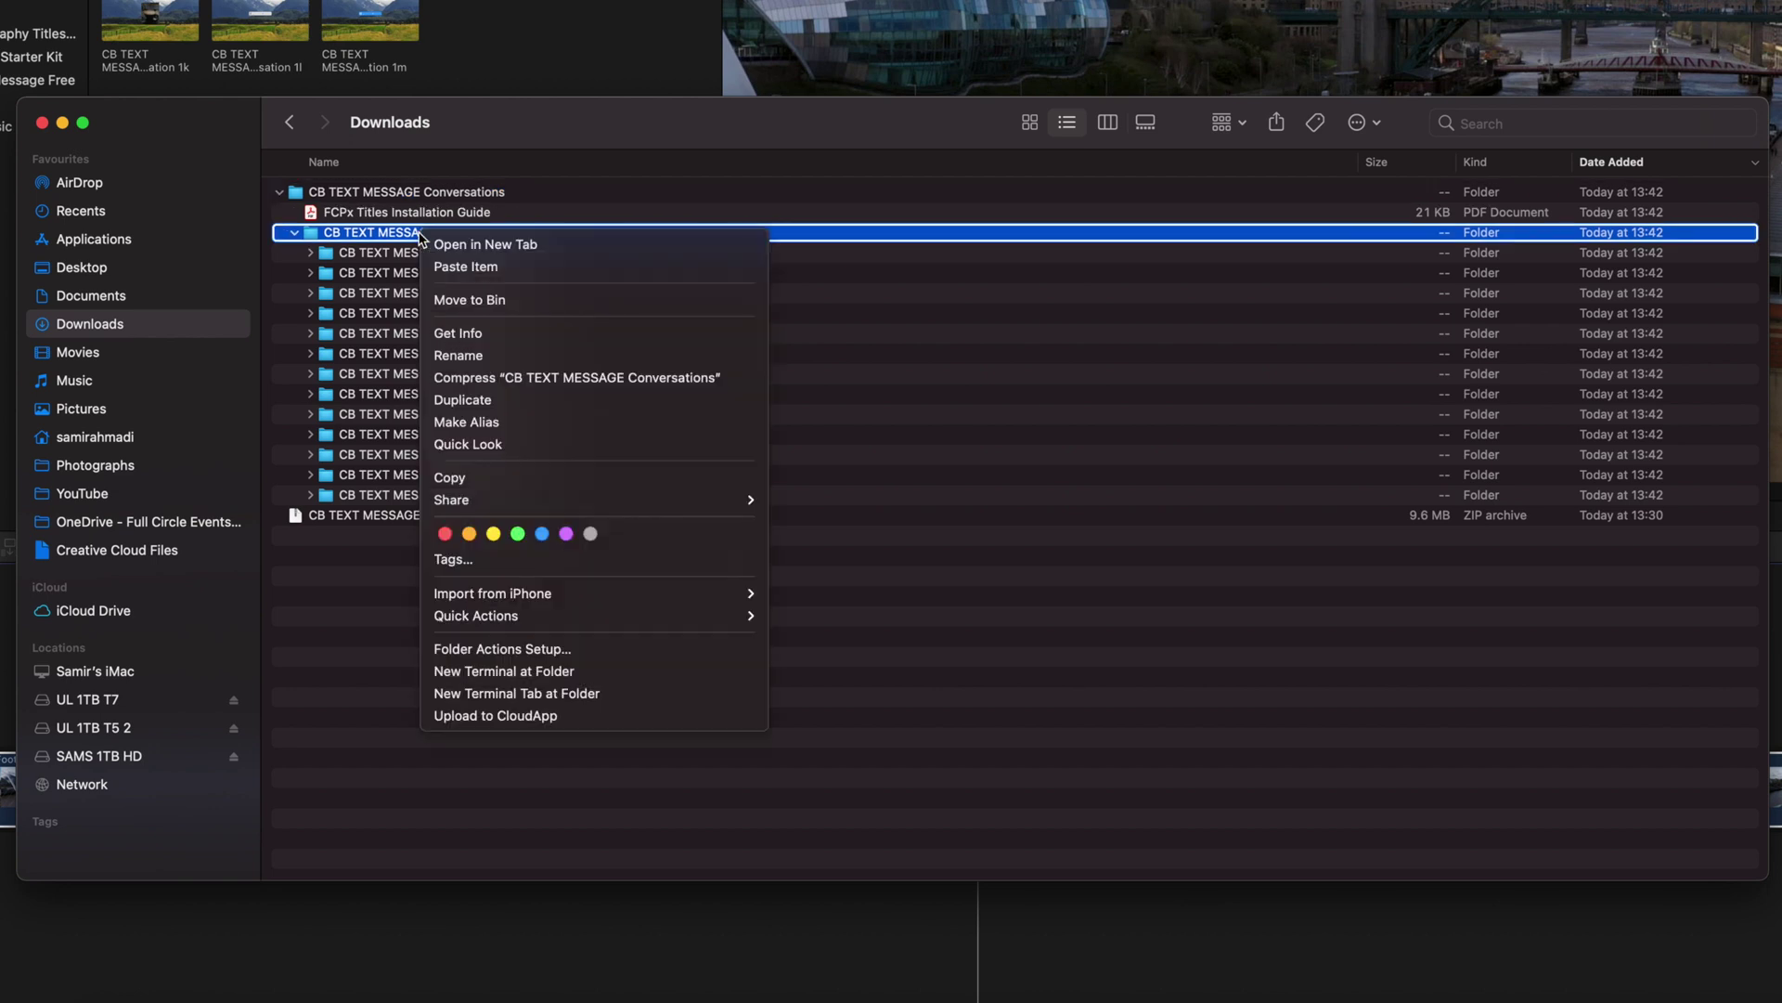
click(509, 479)
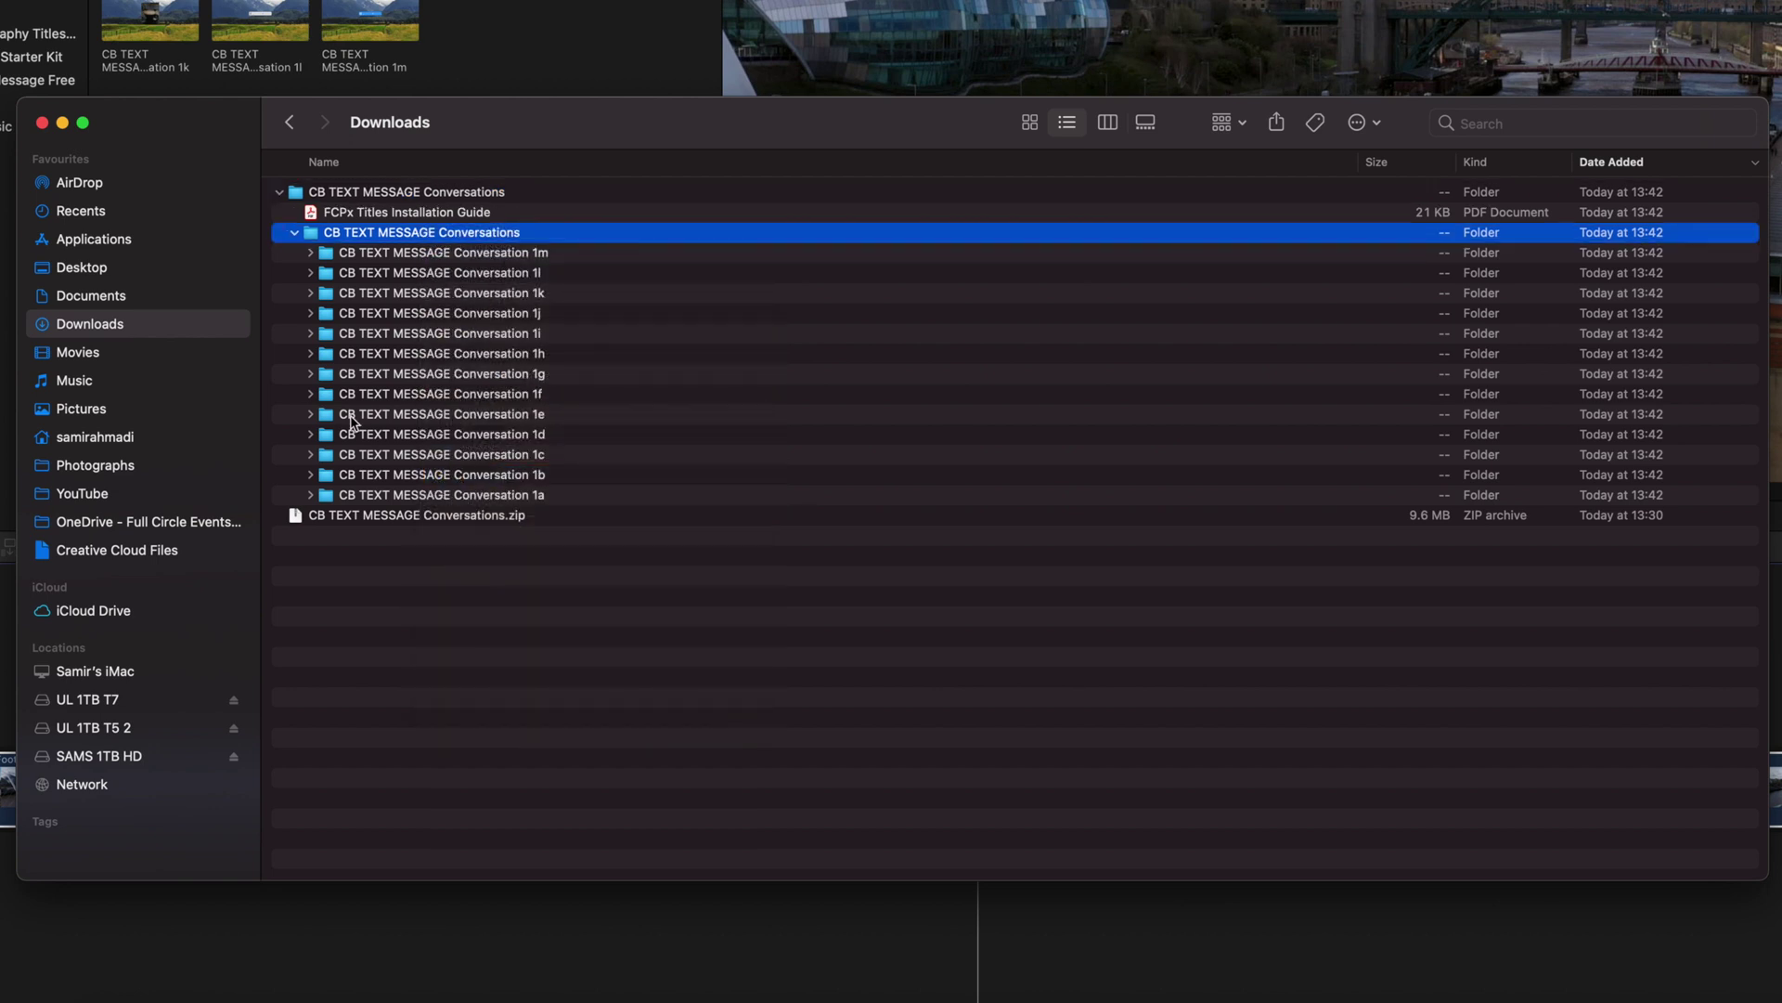
click(123, 359)
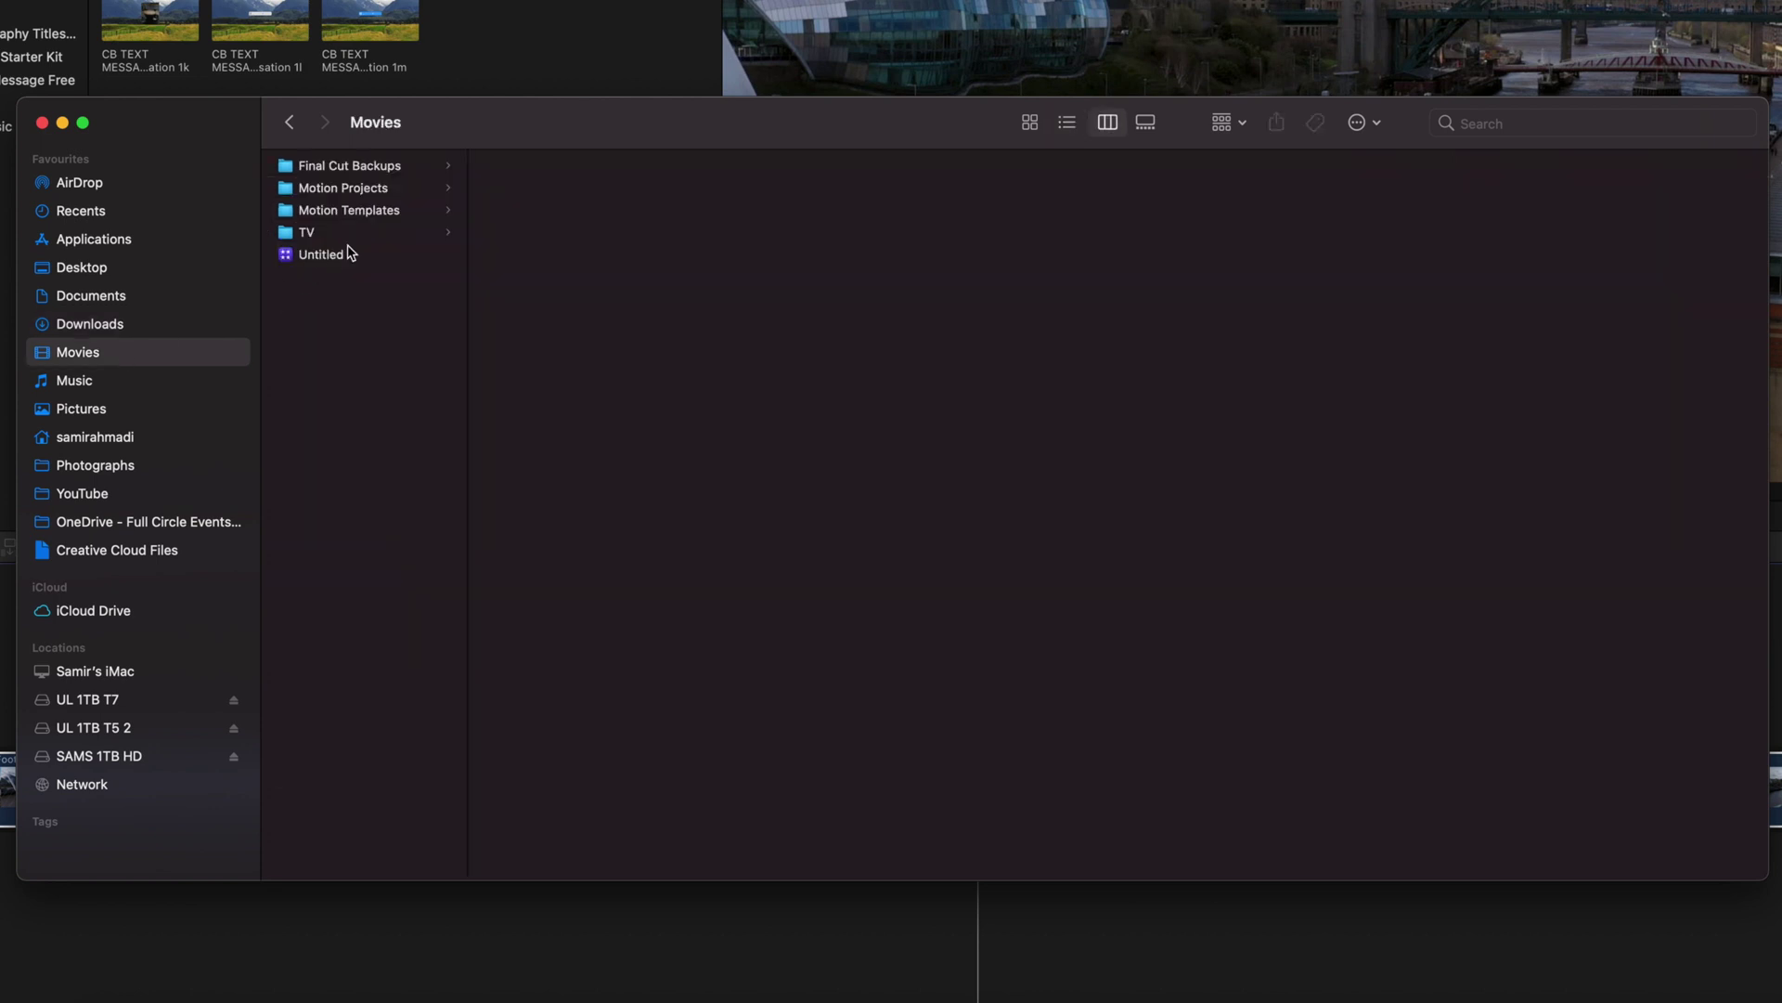
click(382, 211)
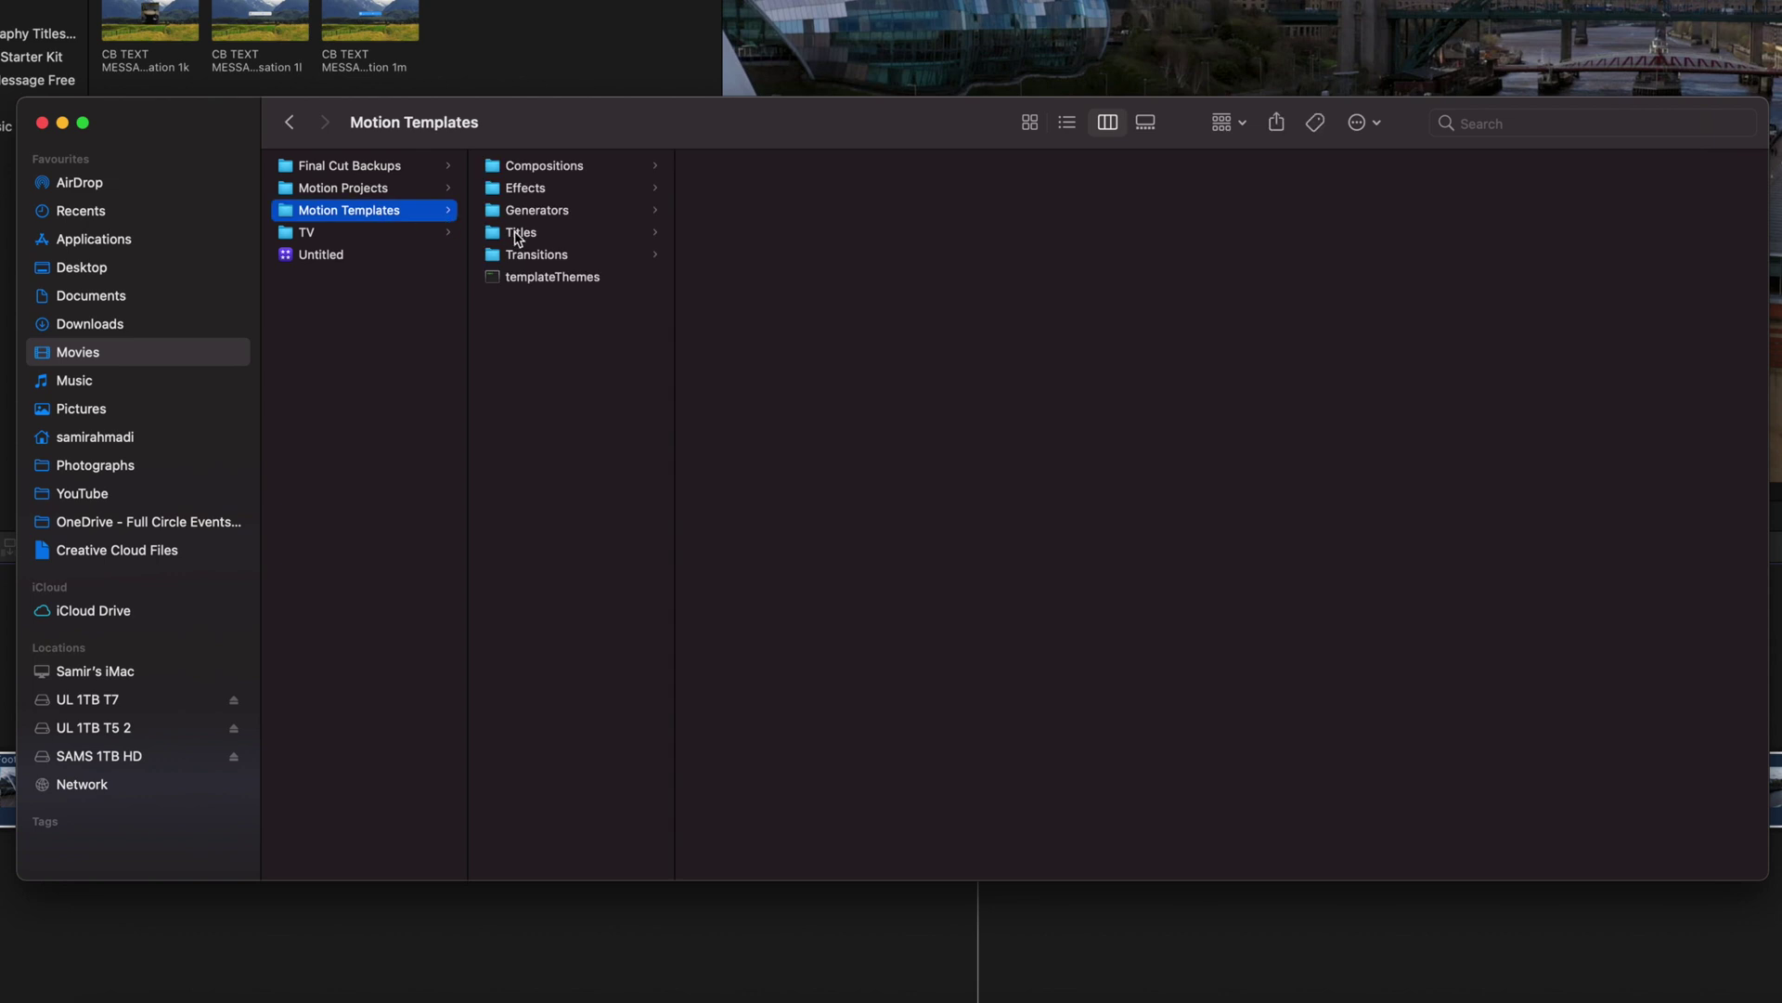
click(520, 234)
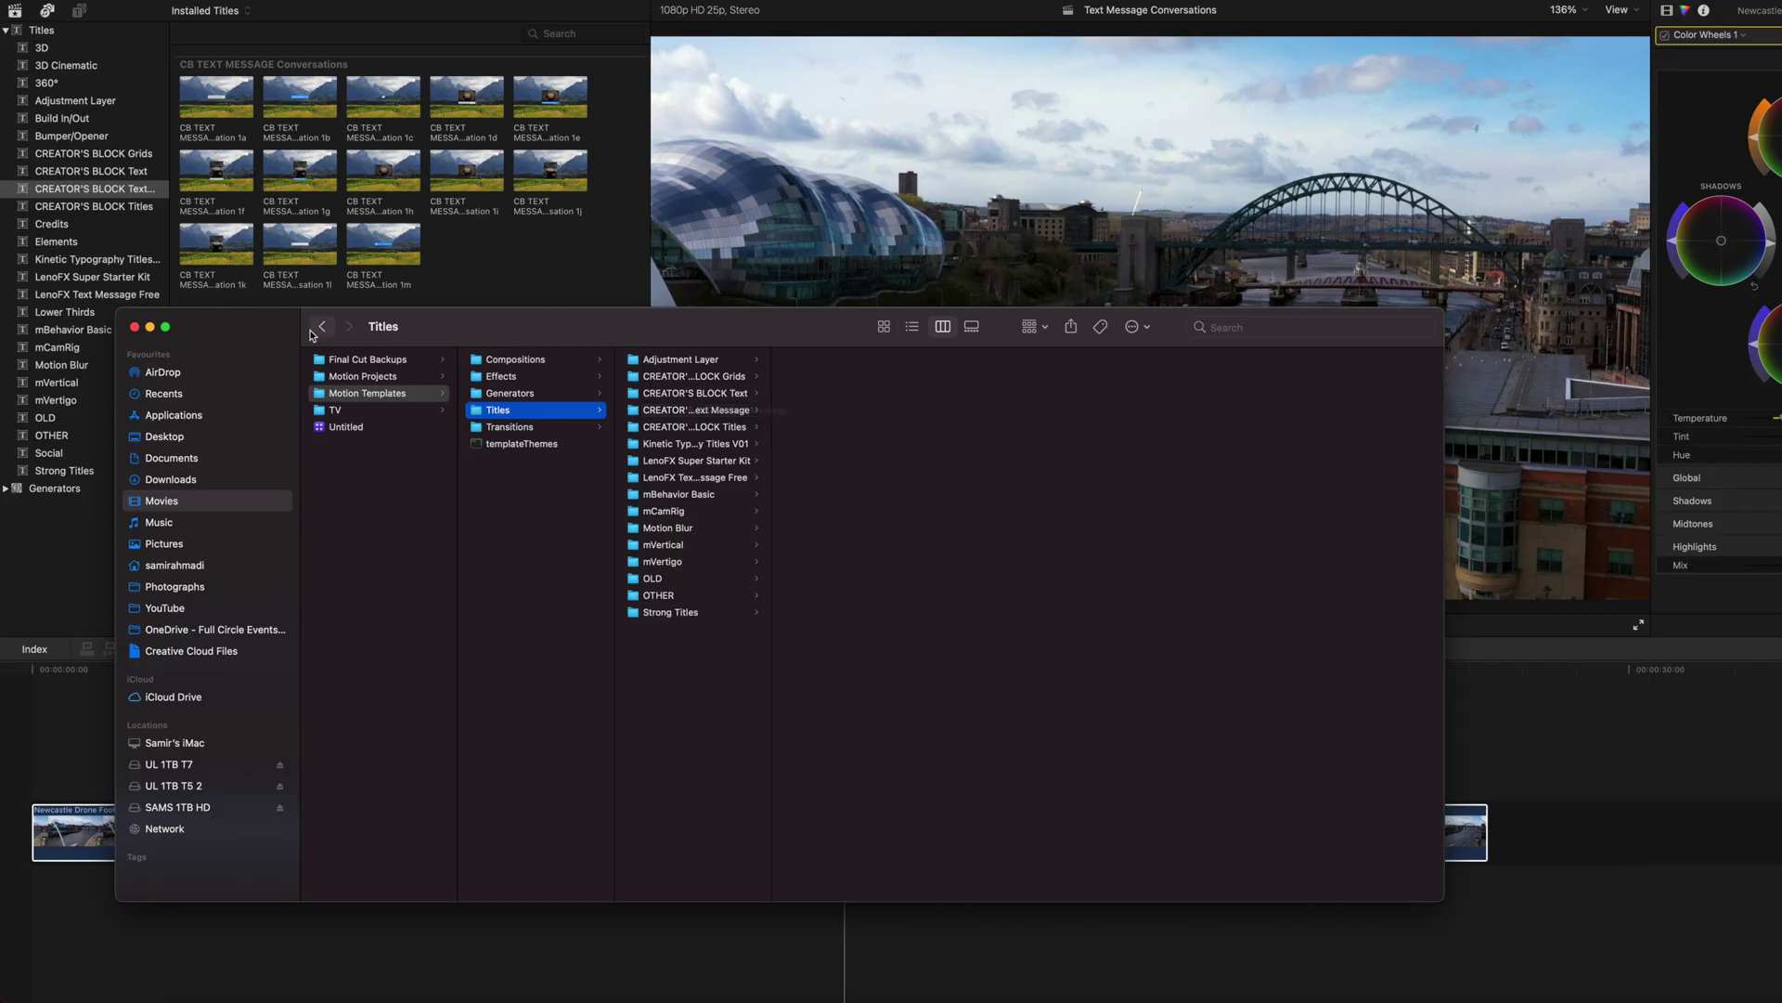
- Place the CREATOR'S BLOCK Conversation 1a title above the drone clip, preview it, and show its parameters
click(150, 328)
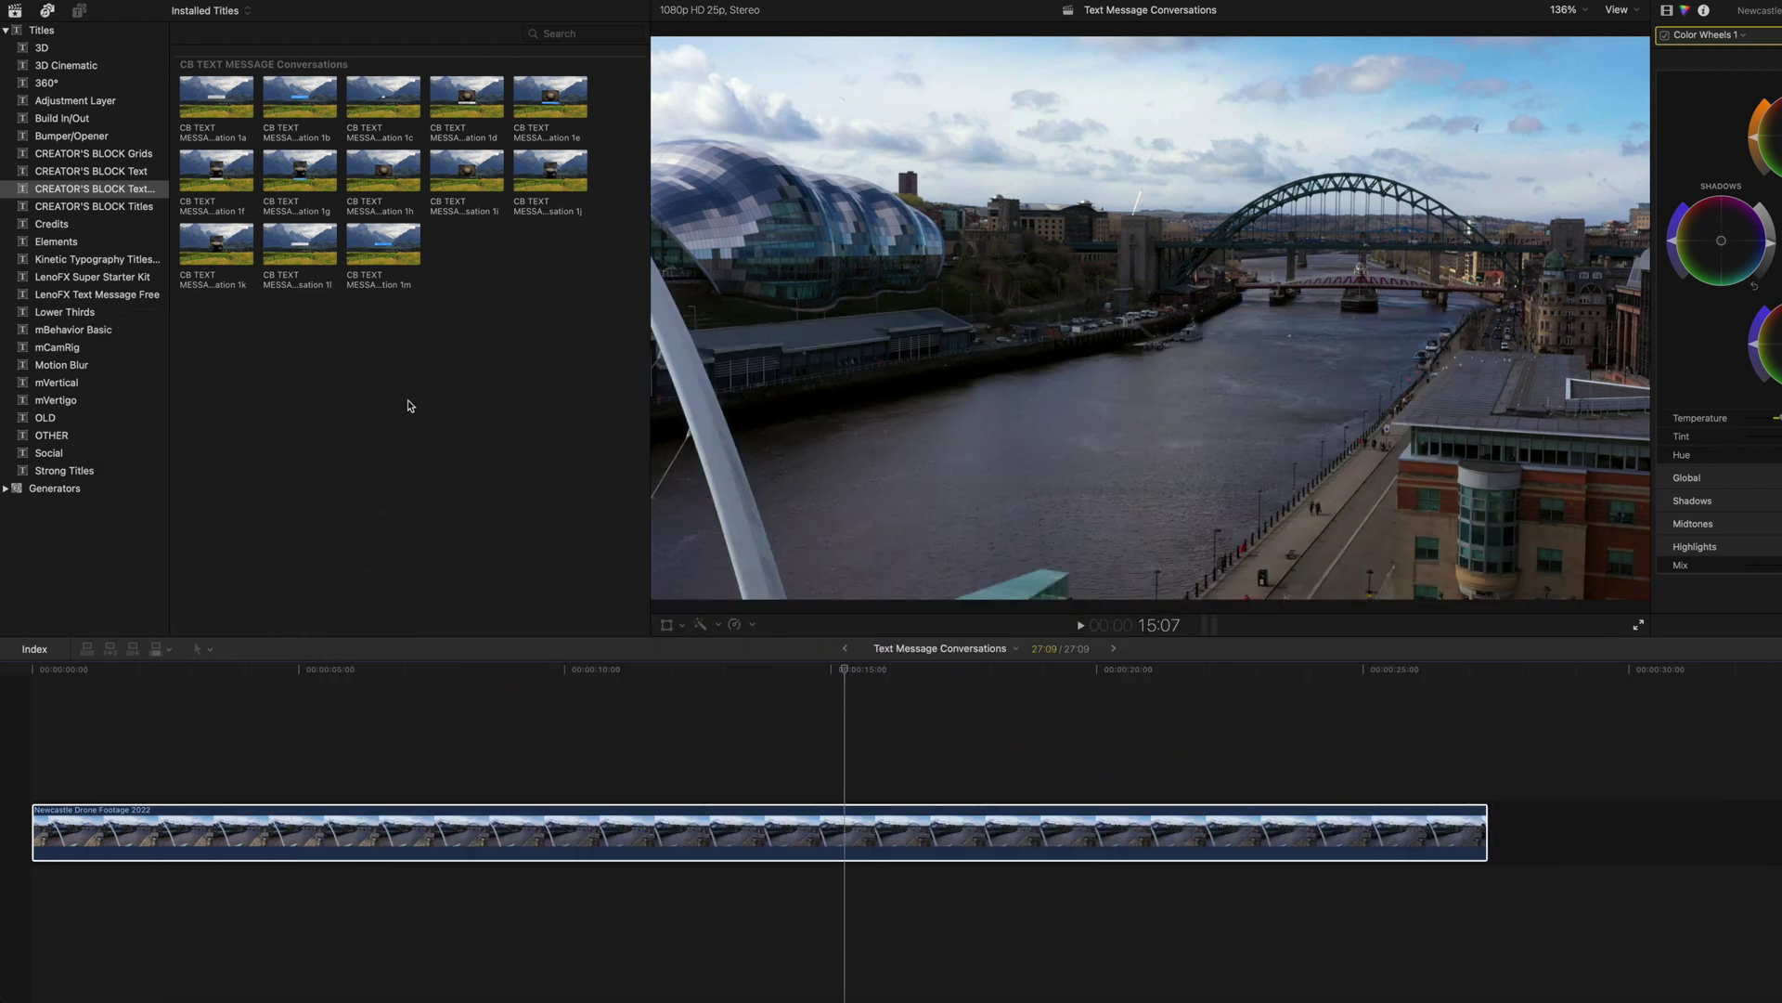
click(119, 192)
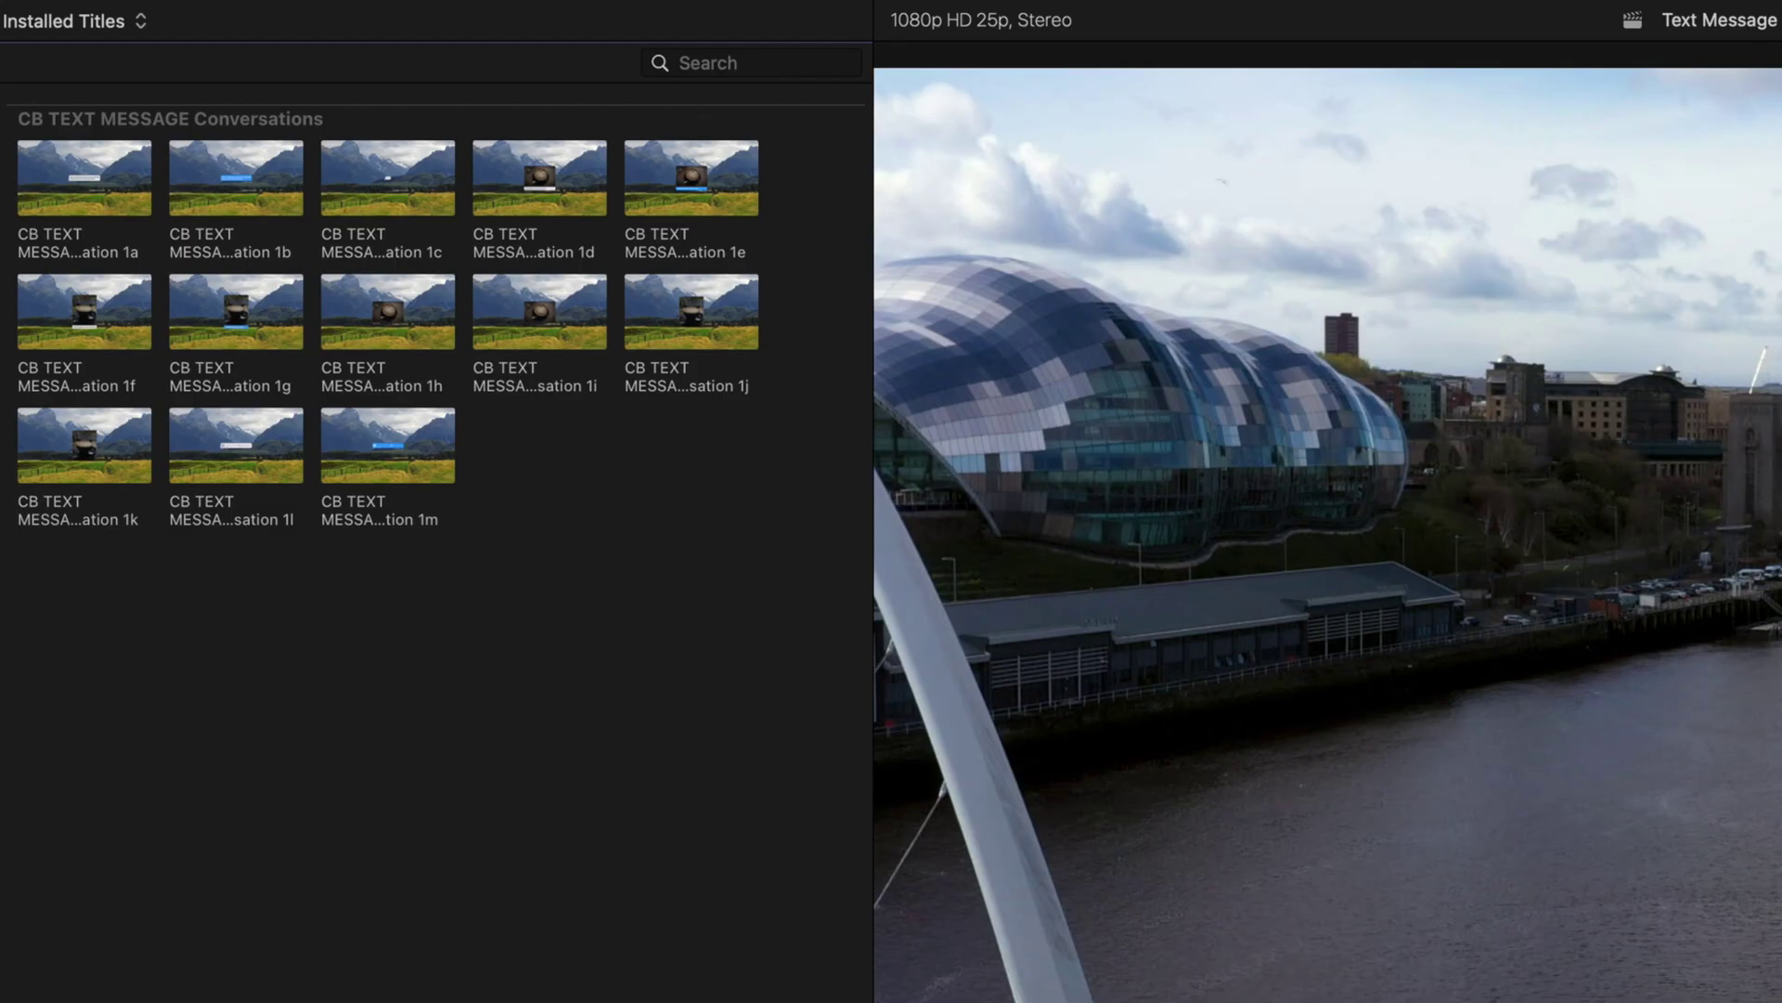
click(91, 171)
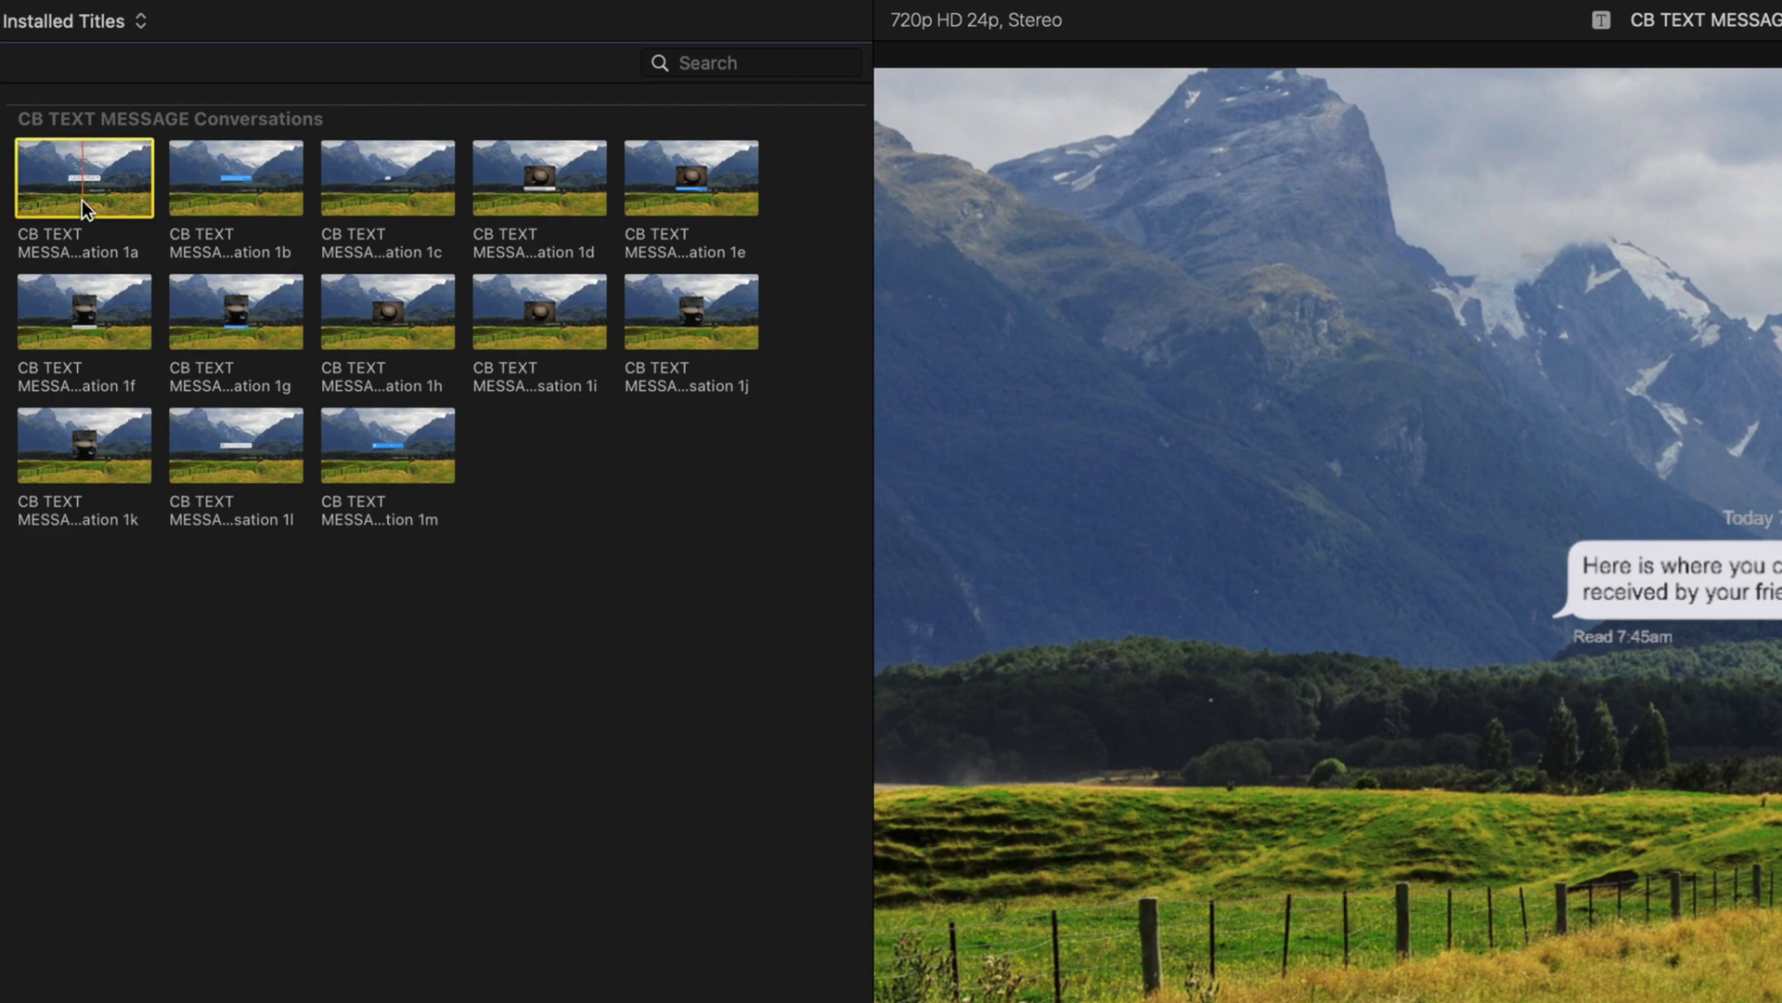
drag(82, 199, 33, 759)
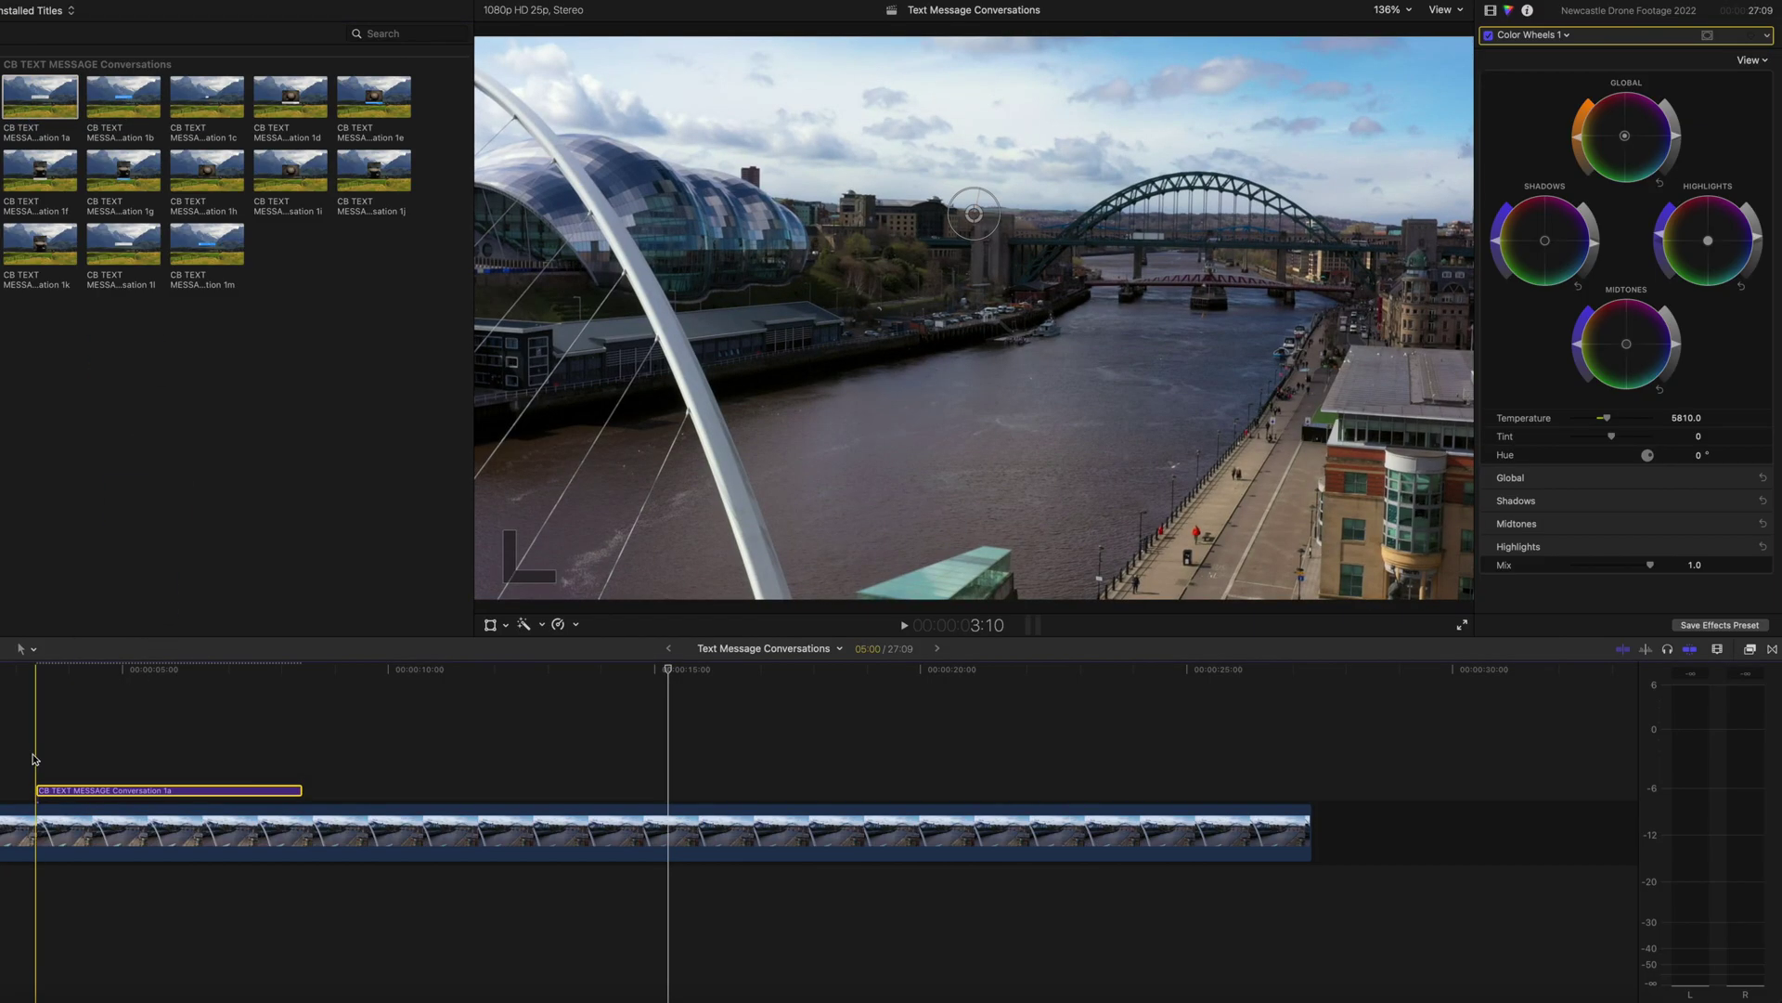
key(space)
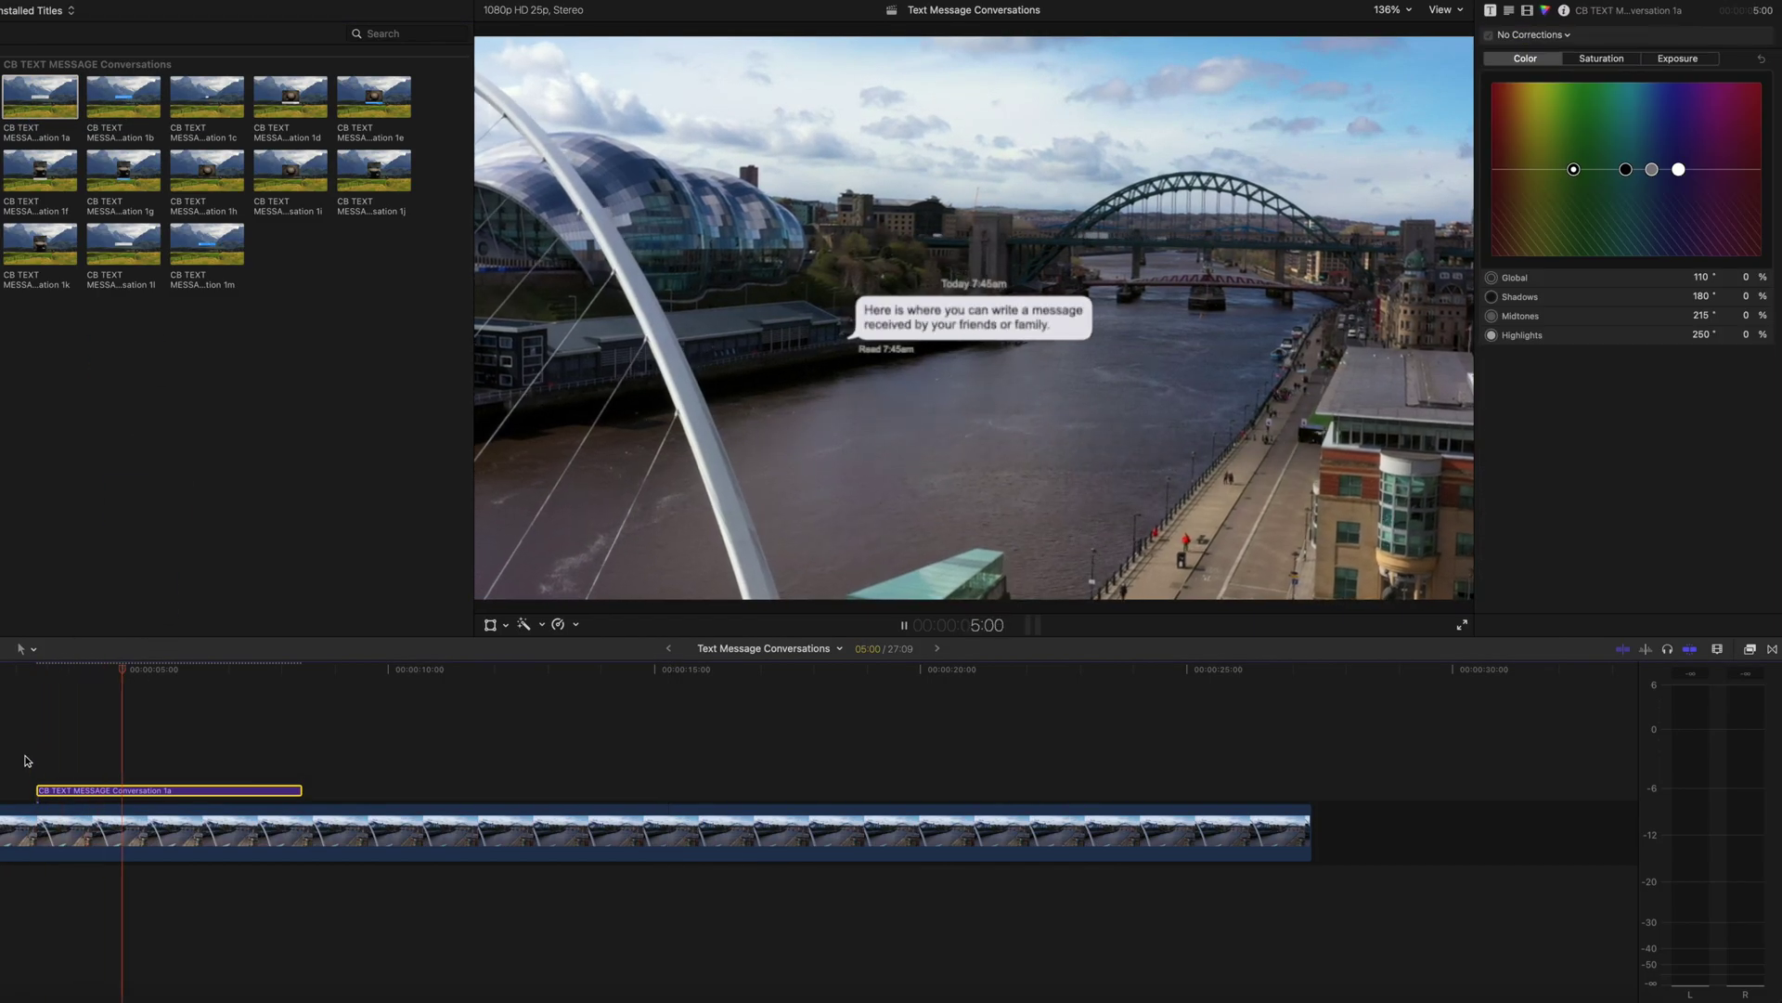
key(space)
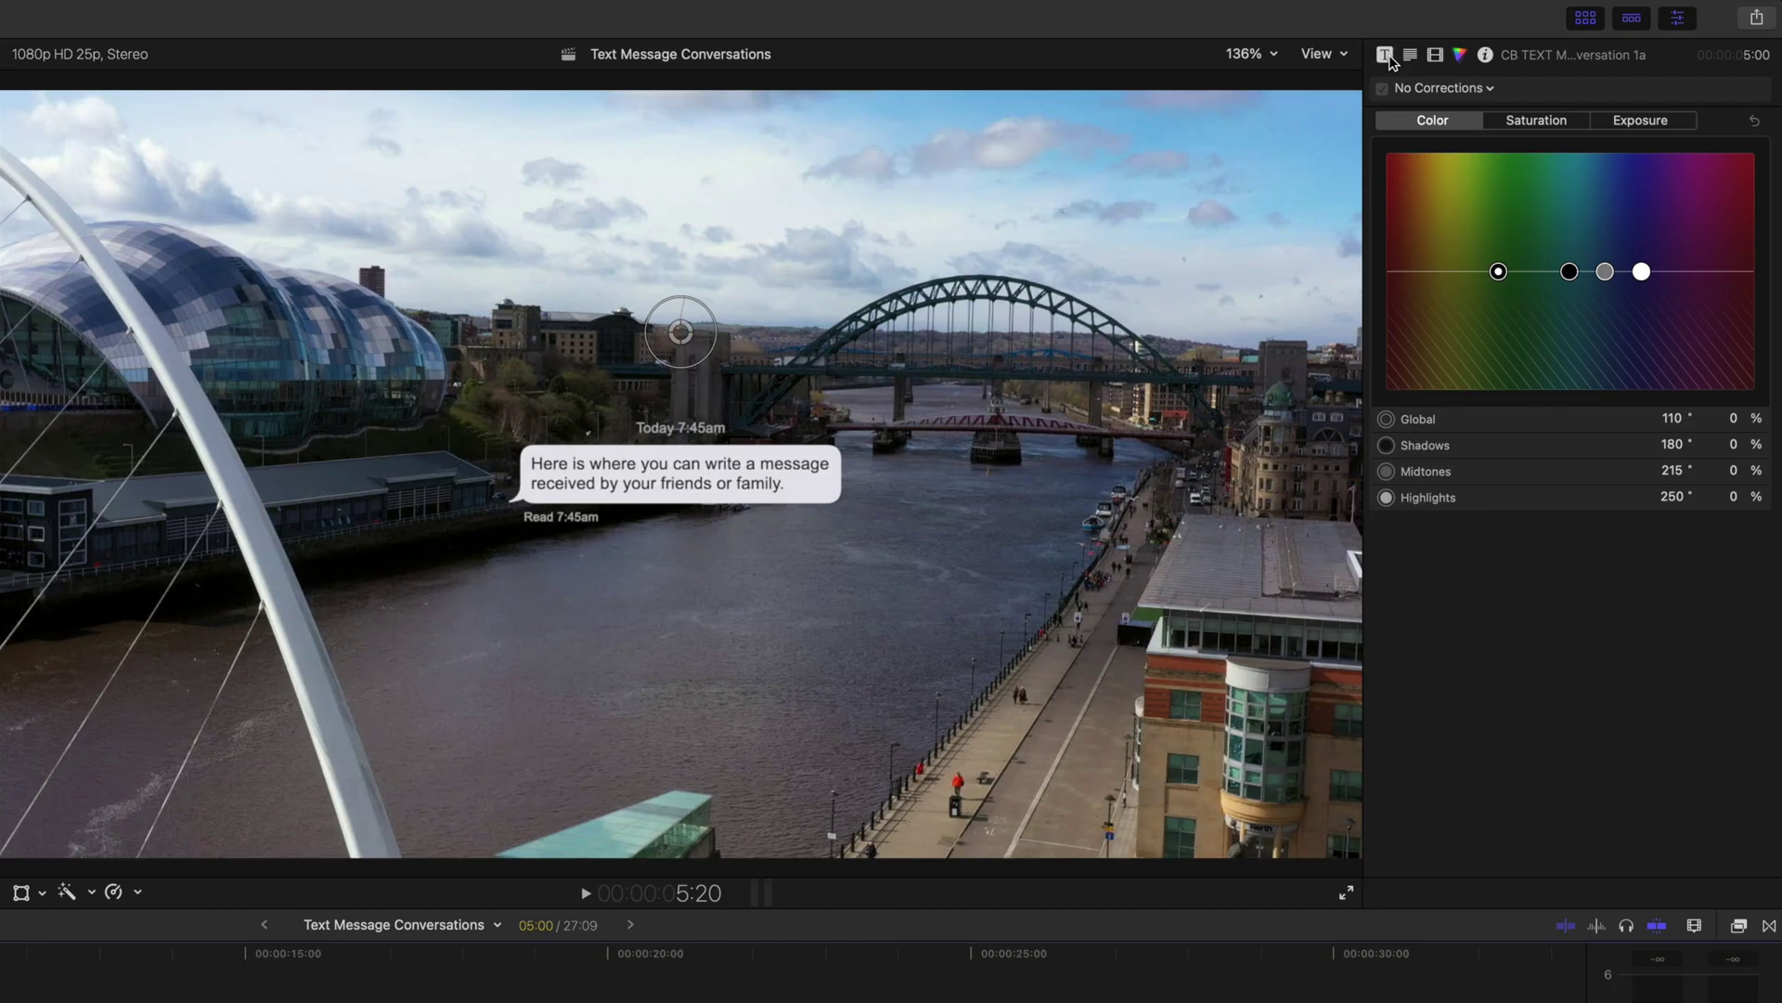
click(1386, 56)
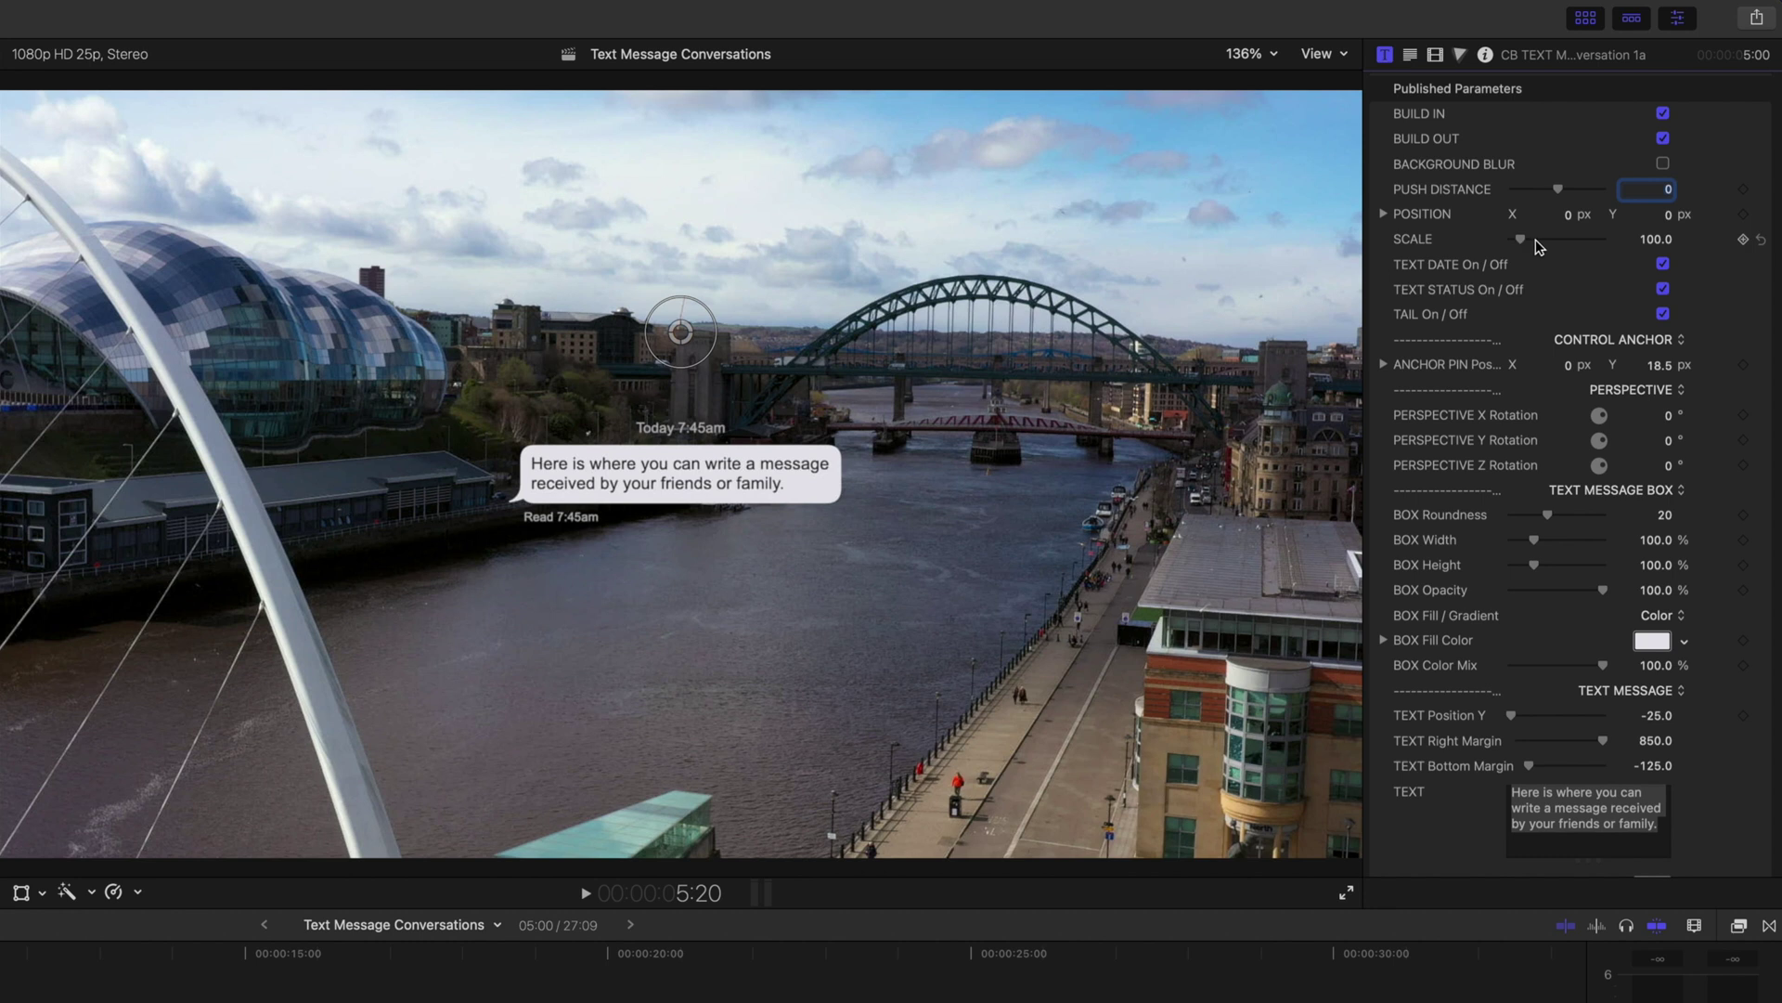
- Replace the bubble text with 'Why not visit thcreatorsblock.co.uk for some awesome fop plugins!'
click(1668, 825)
drag(1668, 826, 1496, 798)
text(Wh)
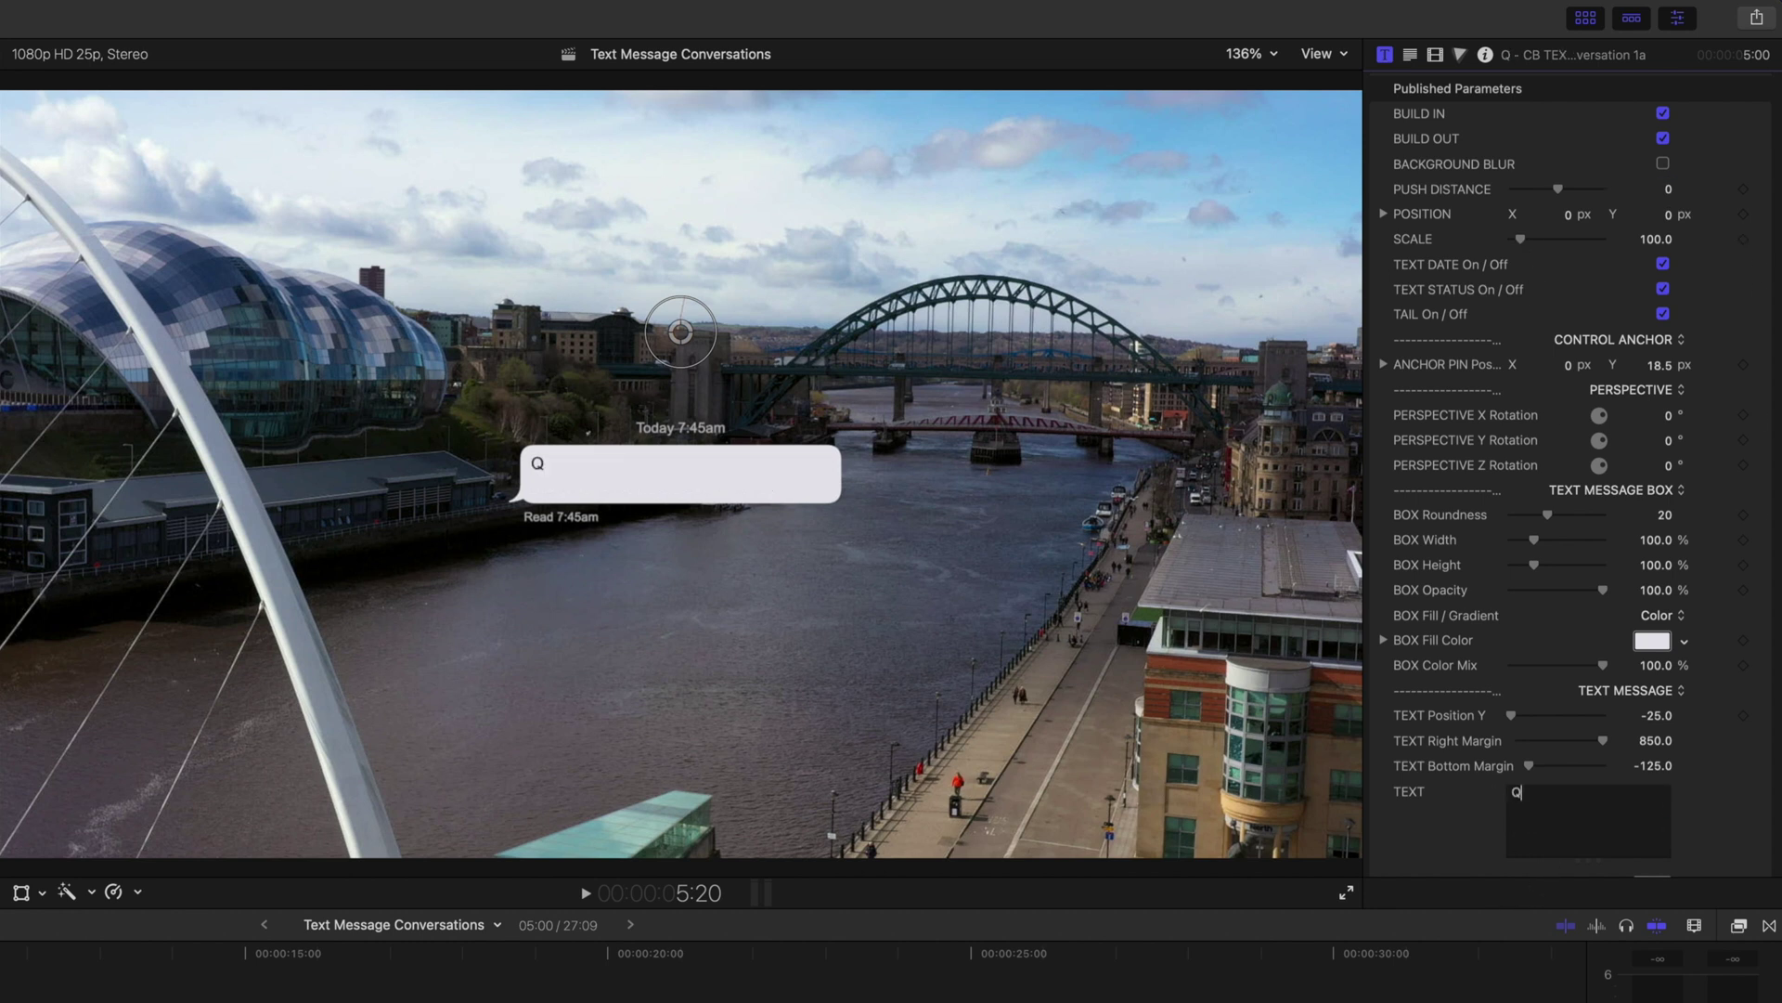
text(y not visi)
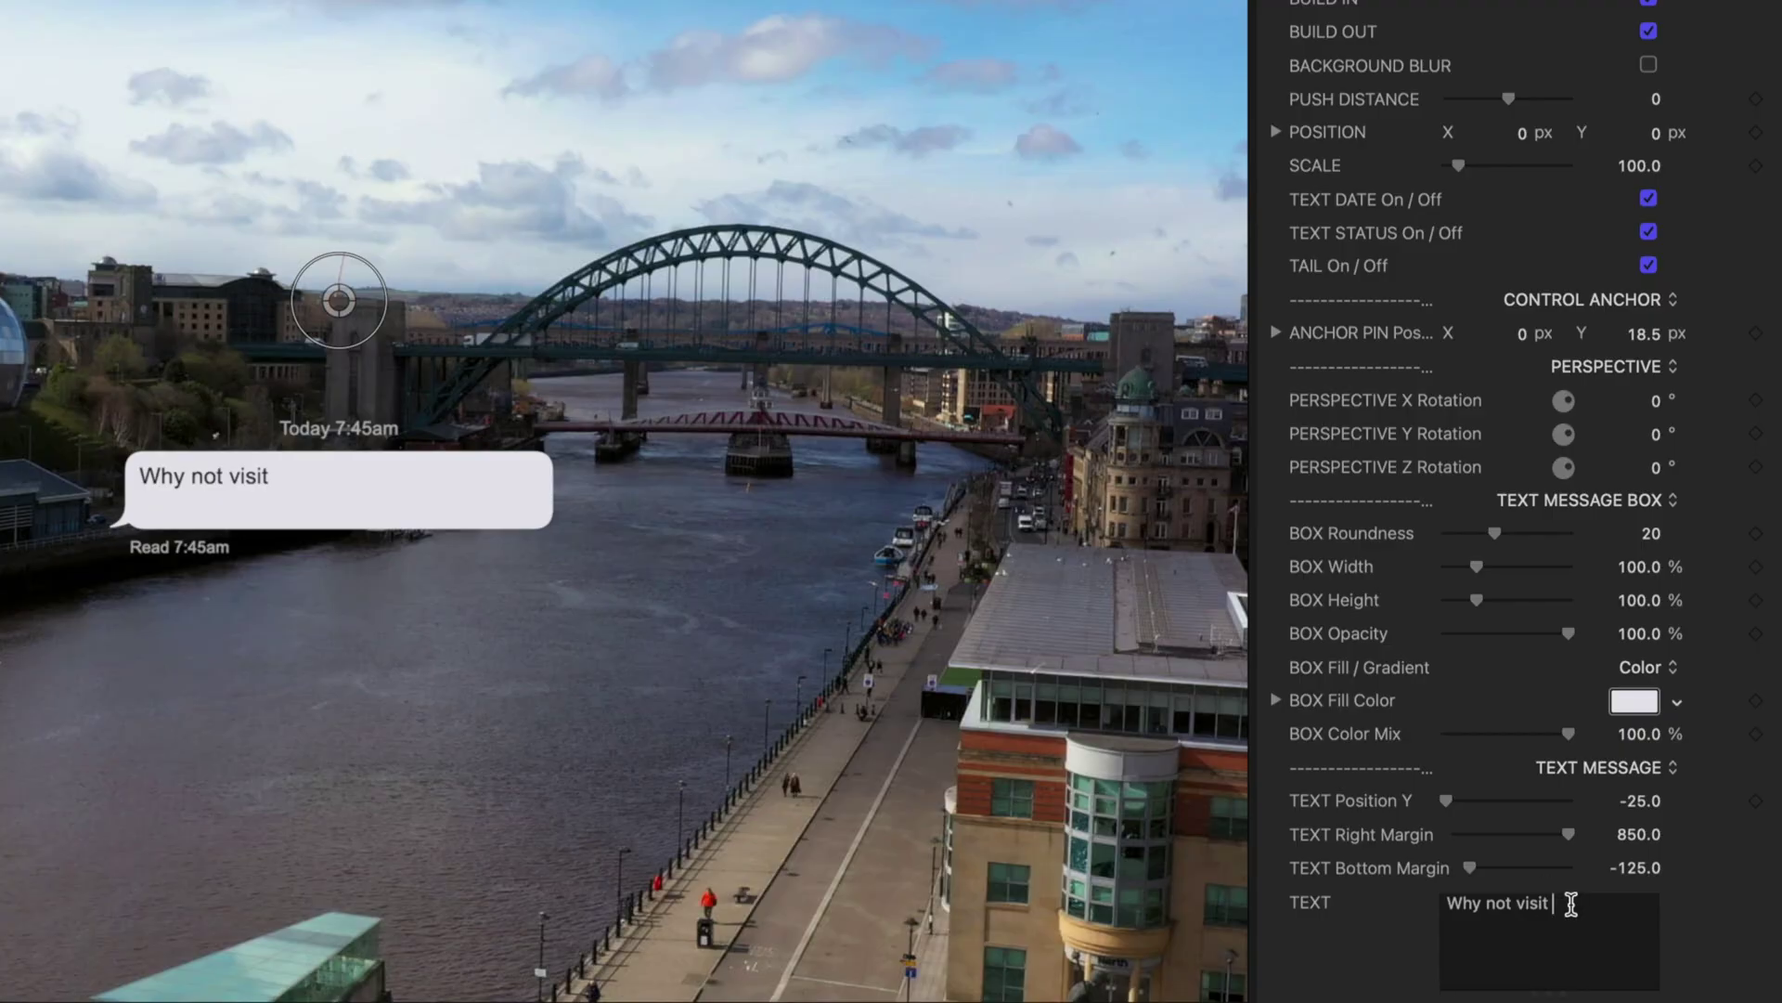
text(thcrea)
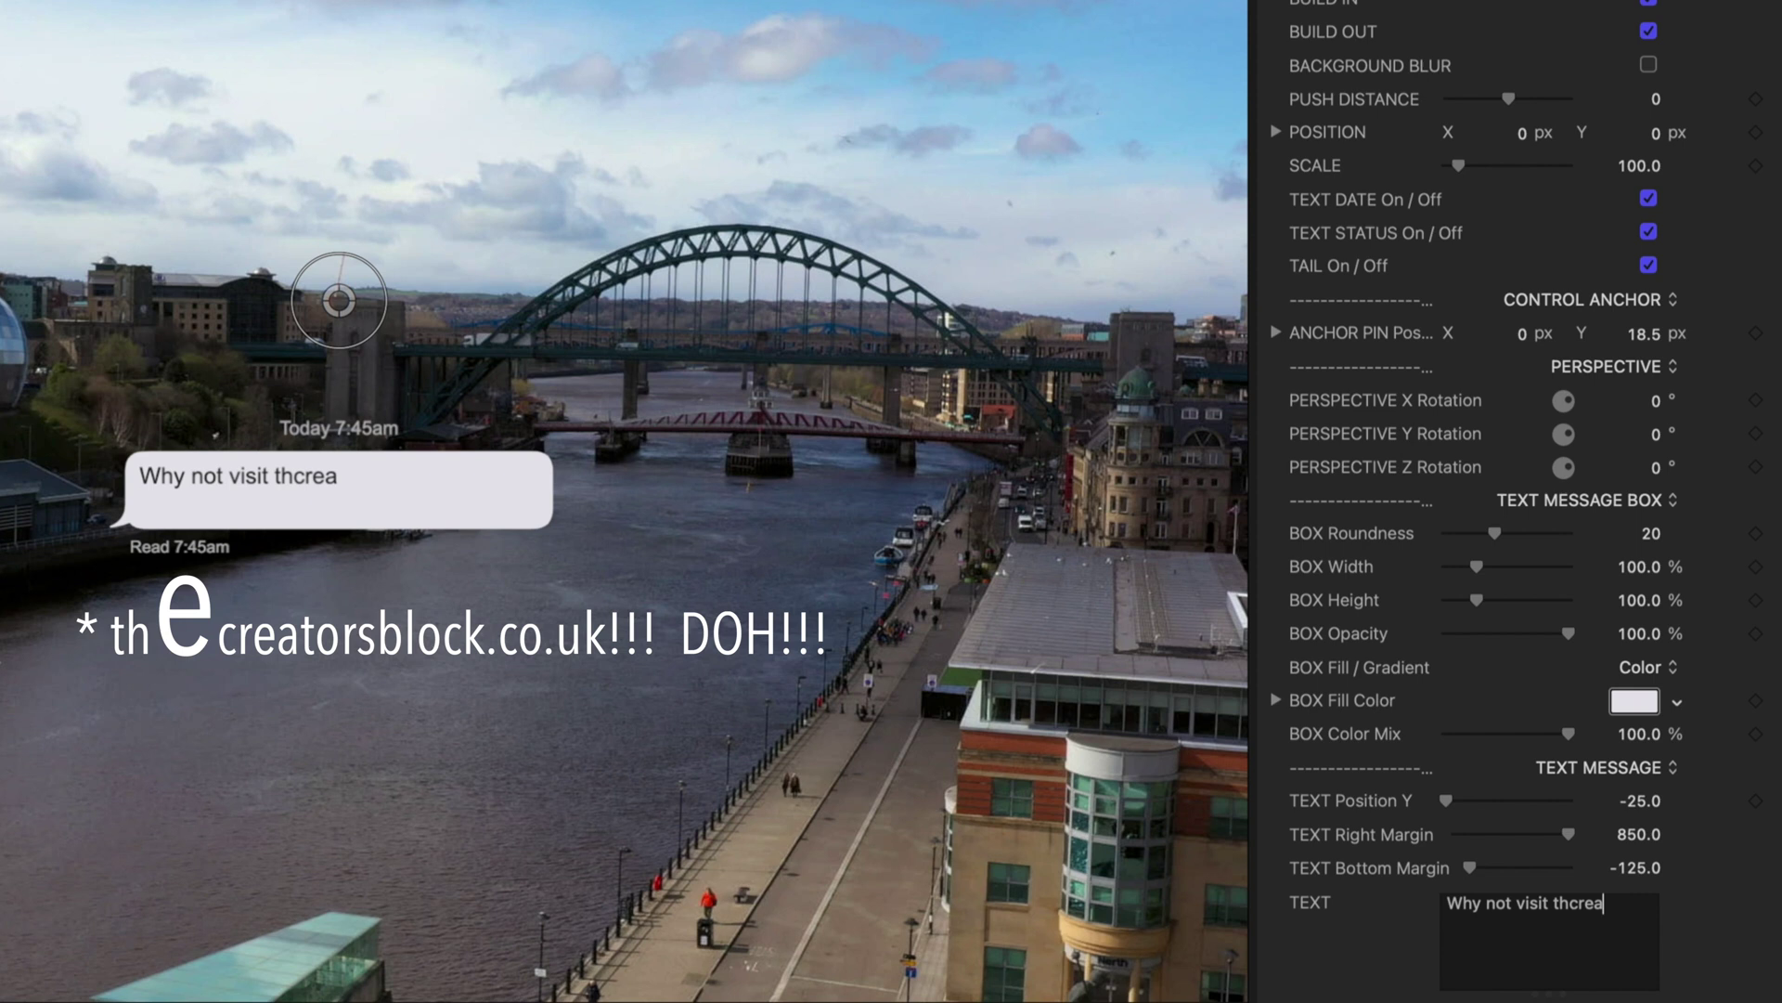
text(torsblock)
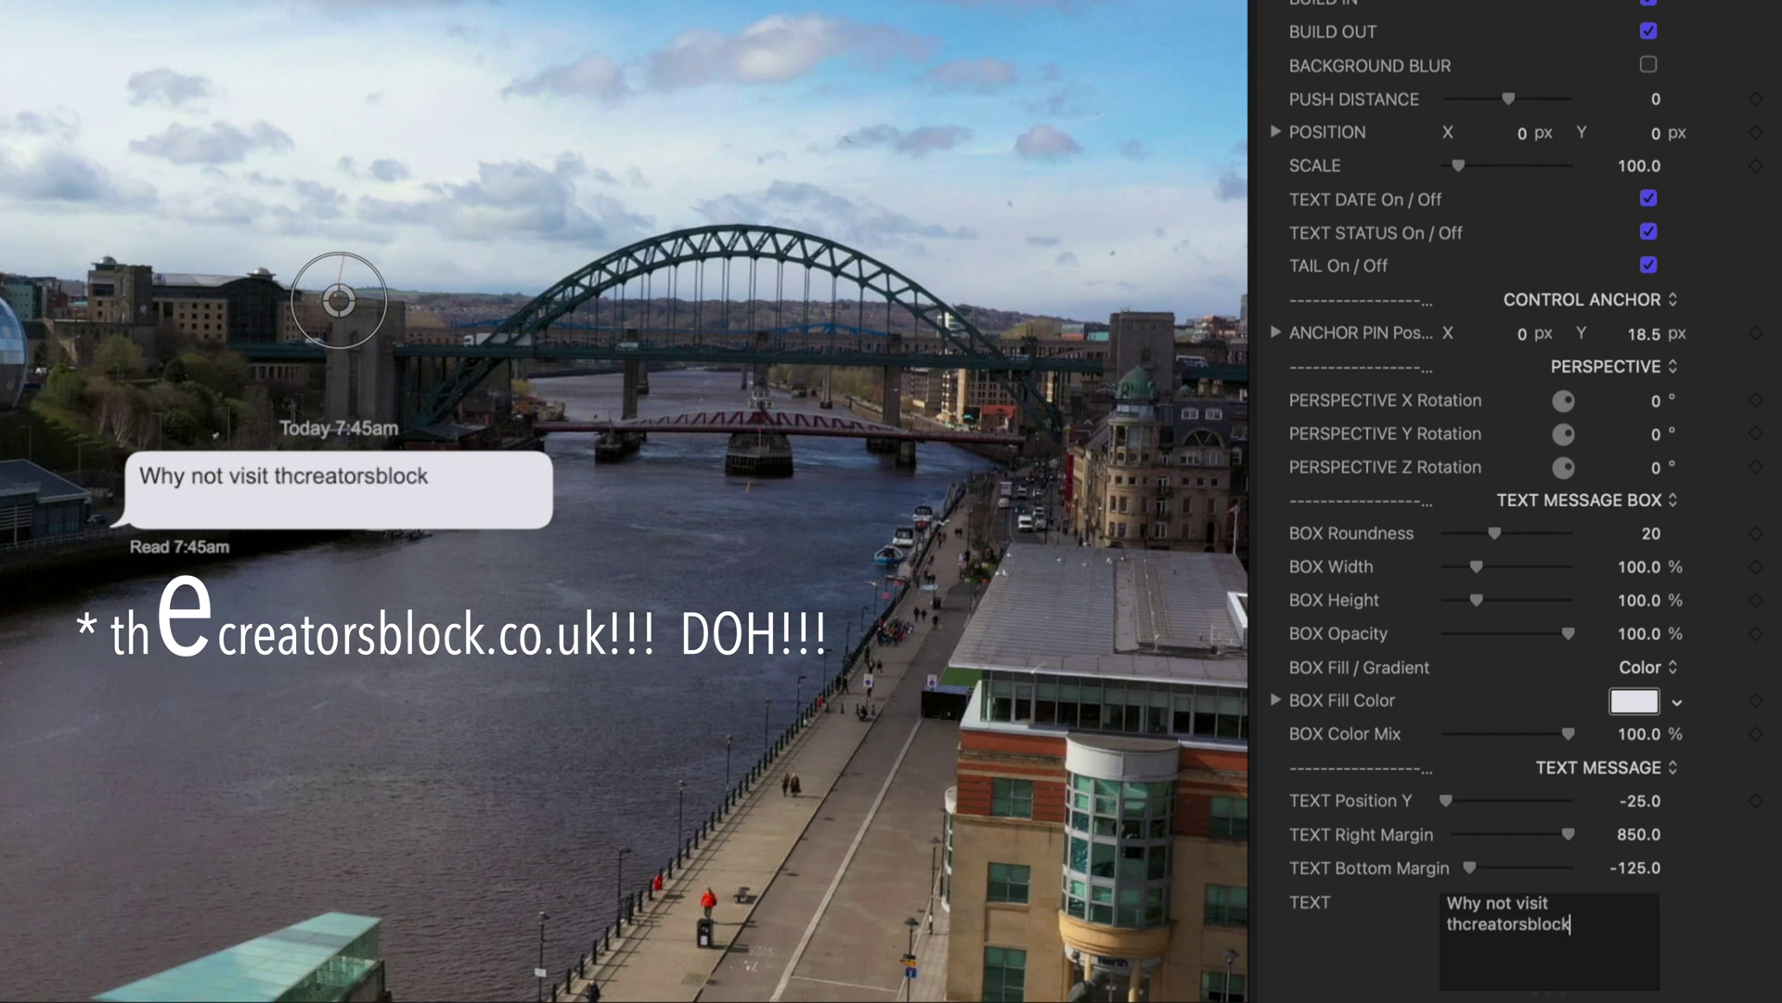
text(.co.uk fo)
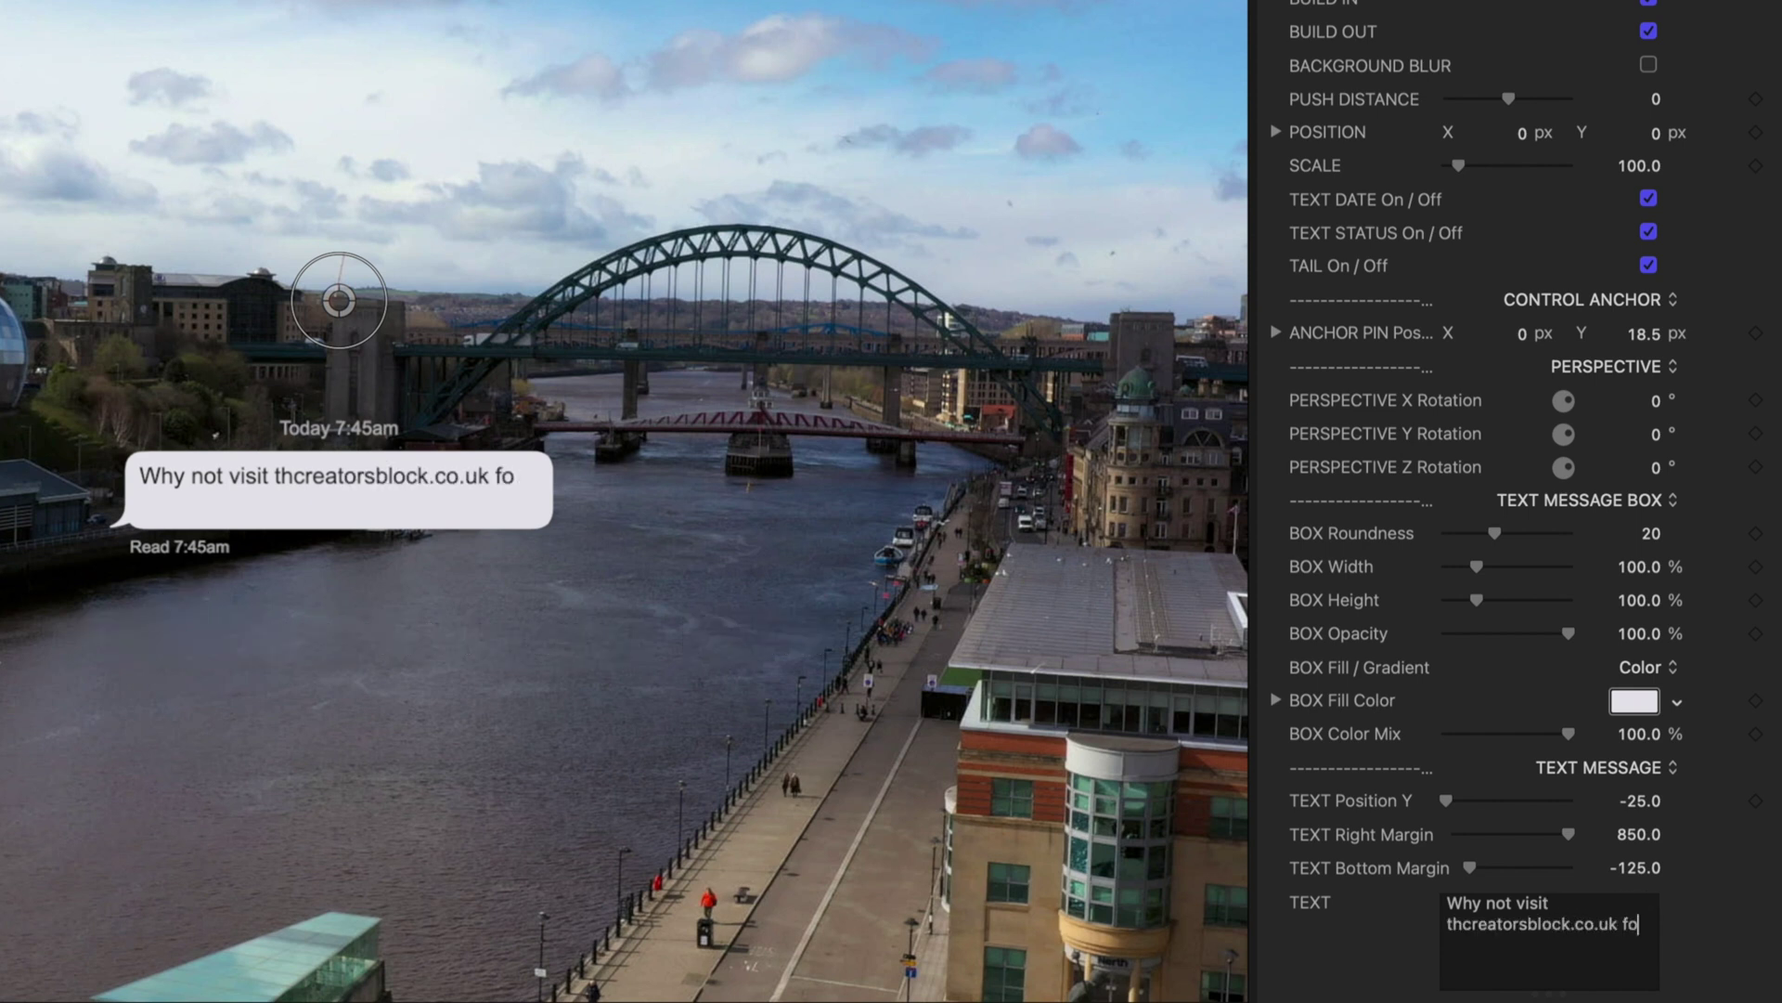
text(r some aweso)
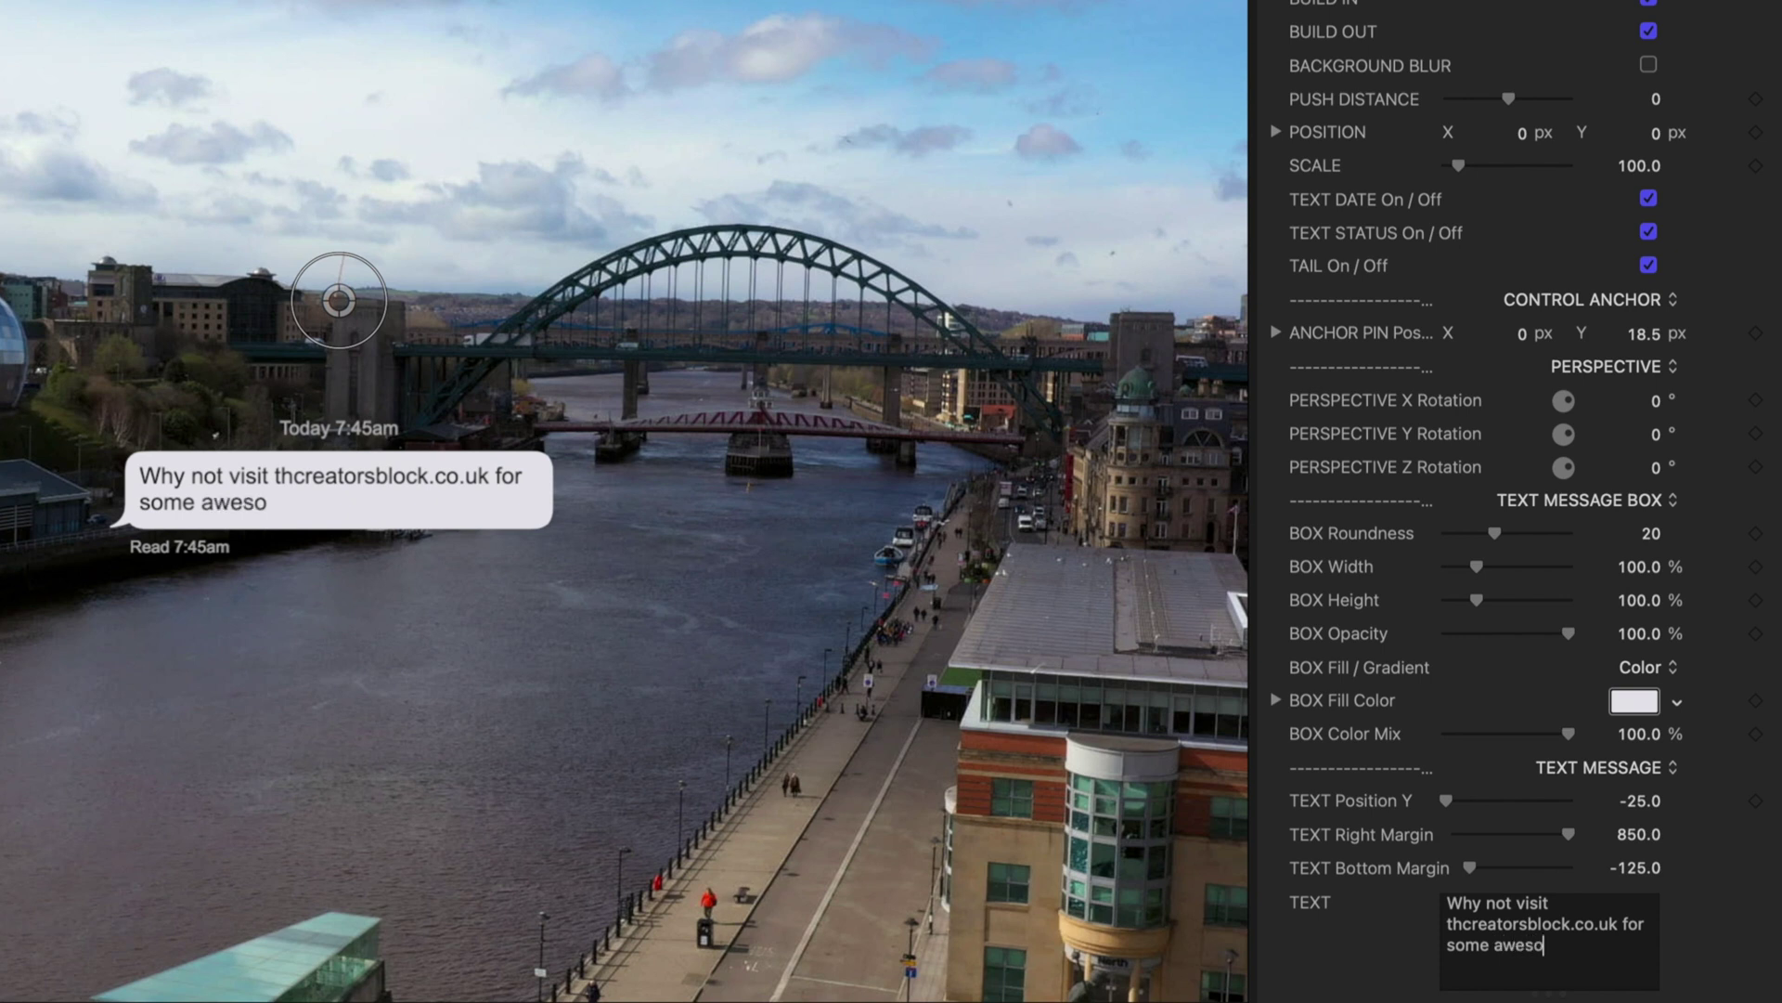
text(me fop p)
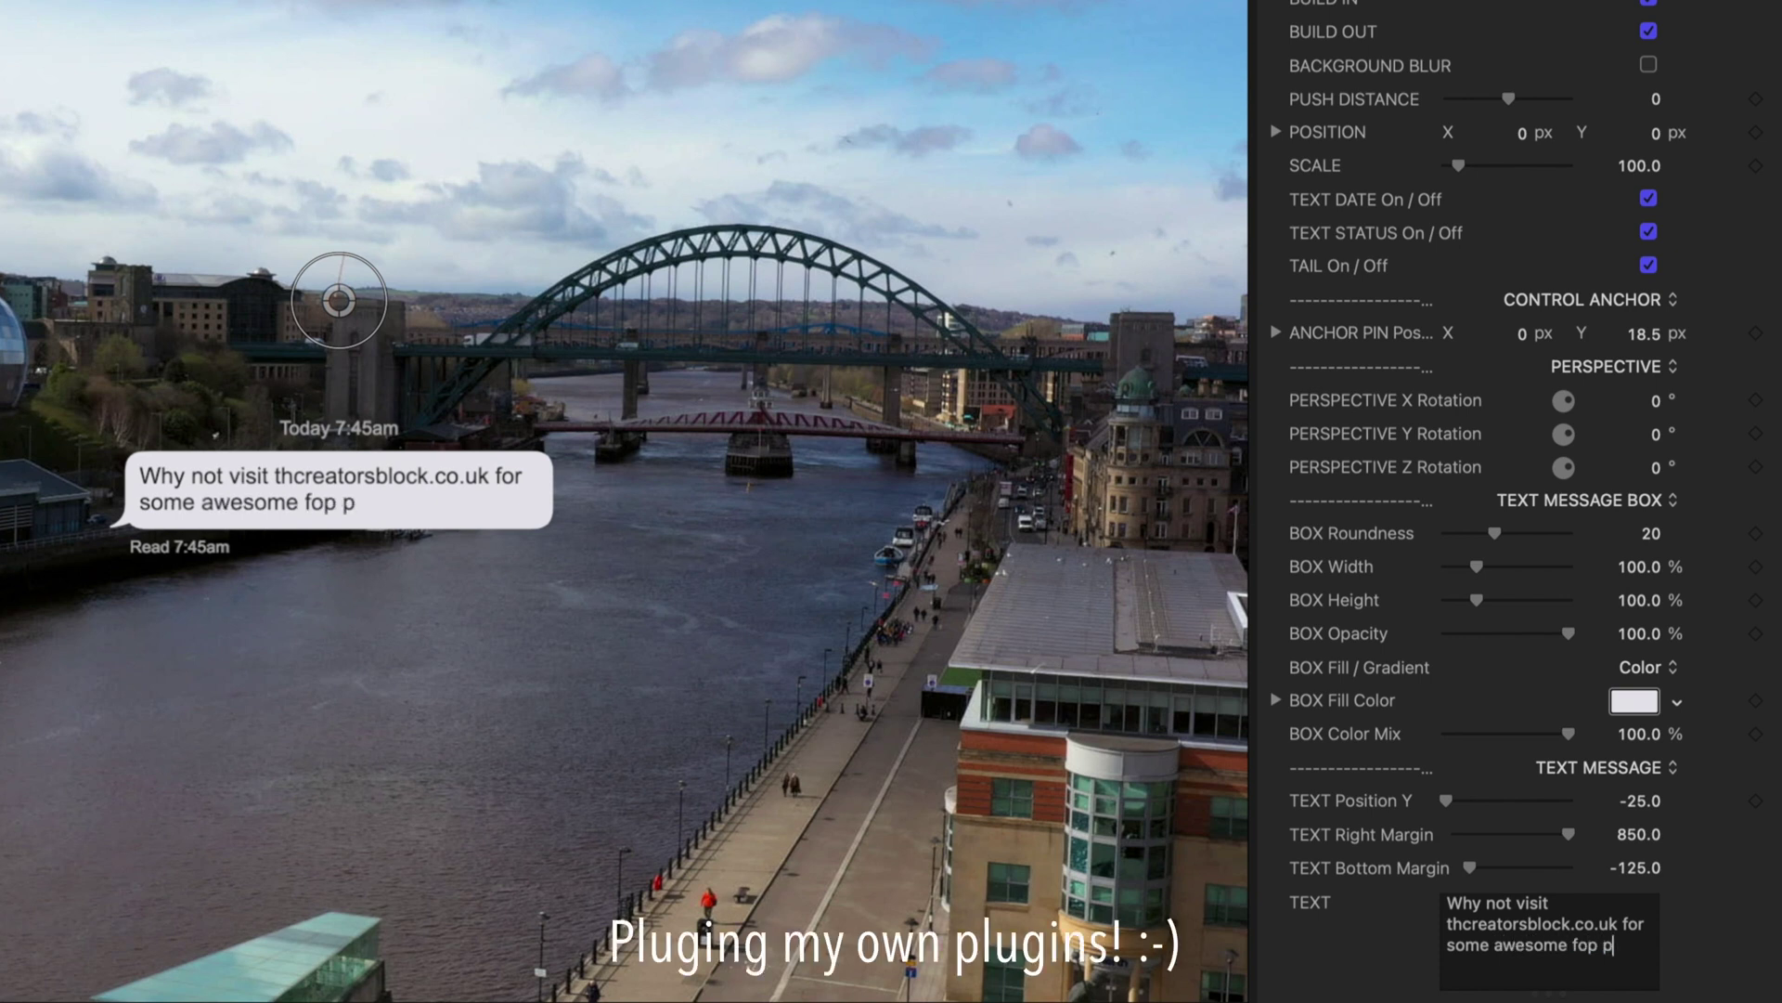
text(lugins!)
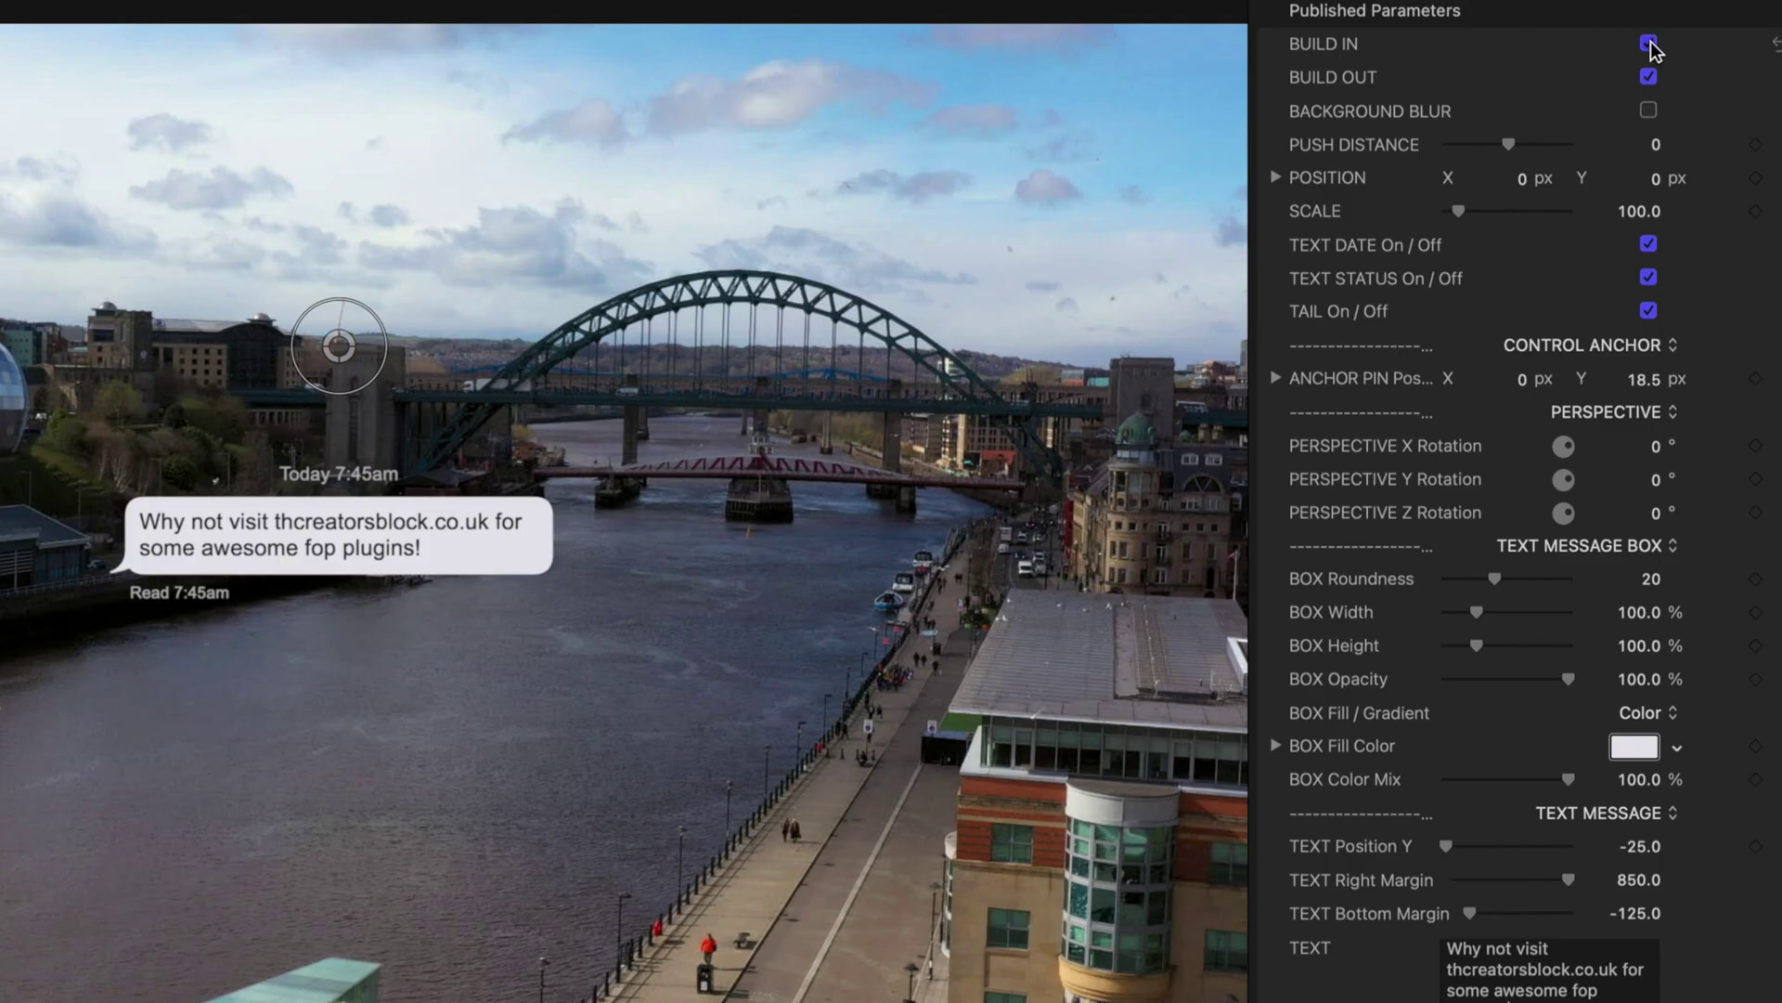
click(1649, 44)
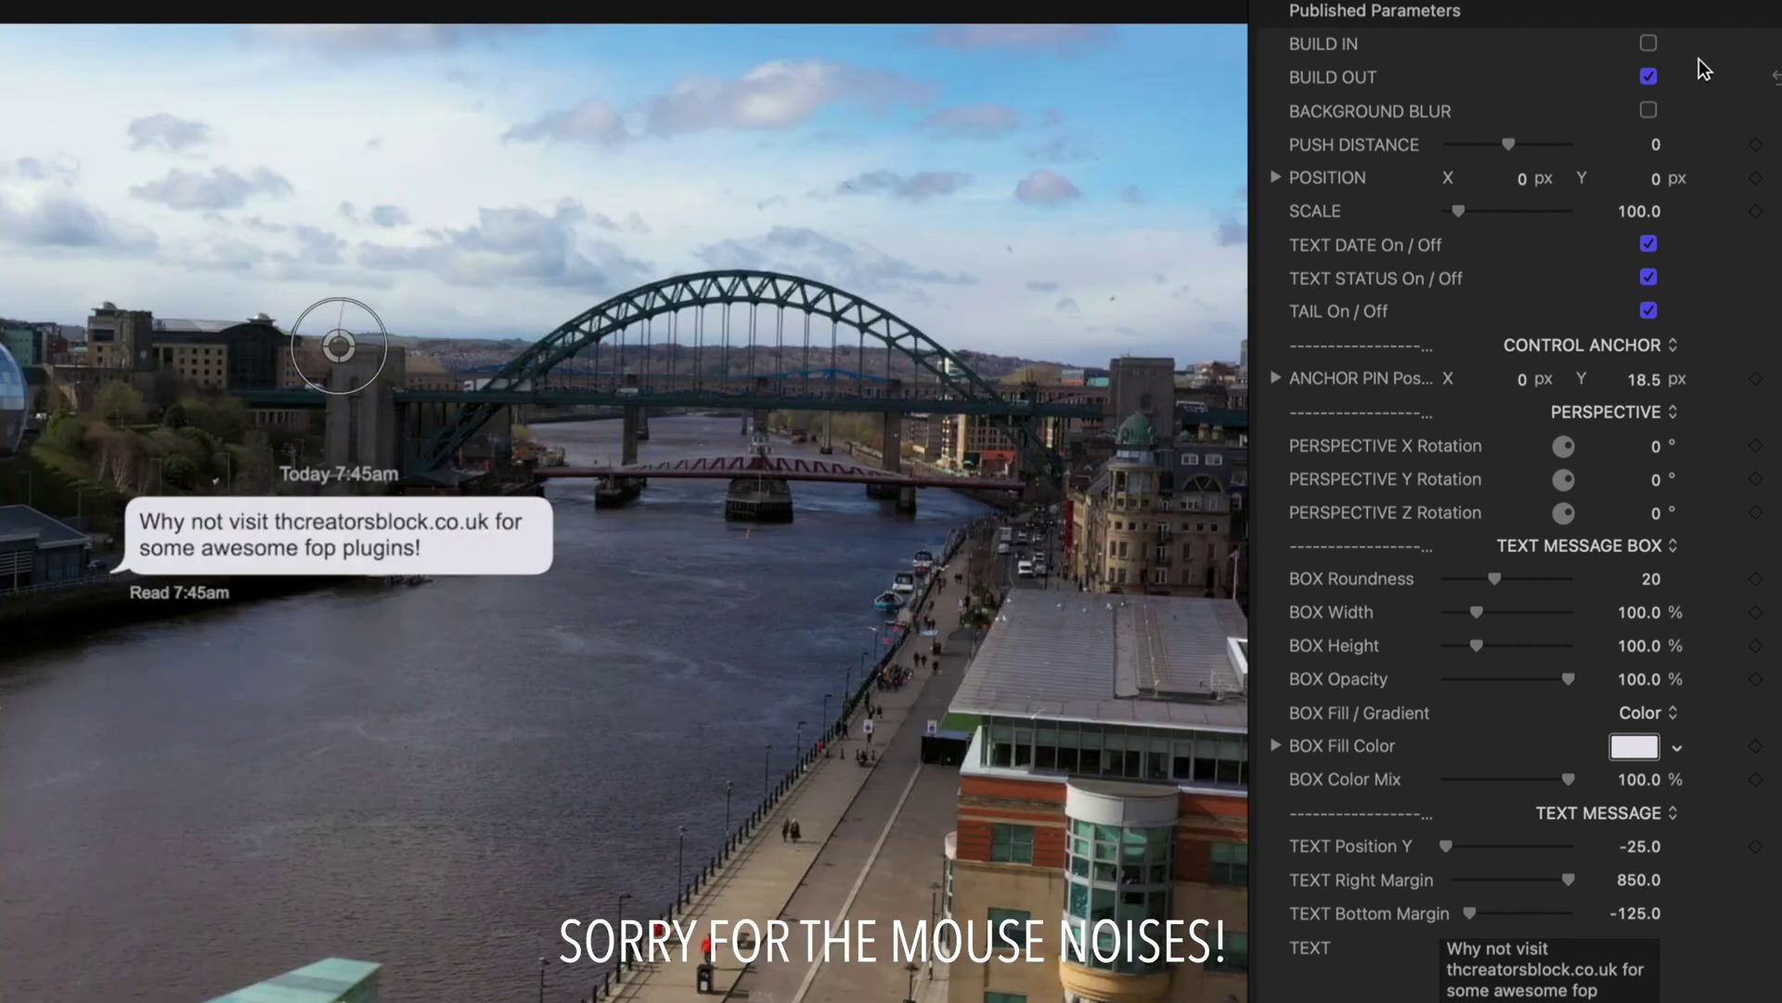
click(1649, 43)
click(1649, 111)
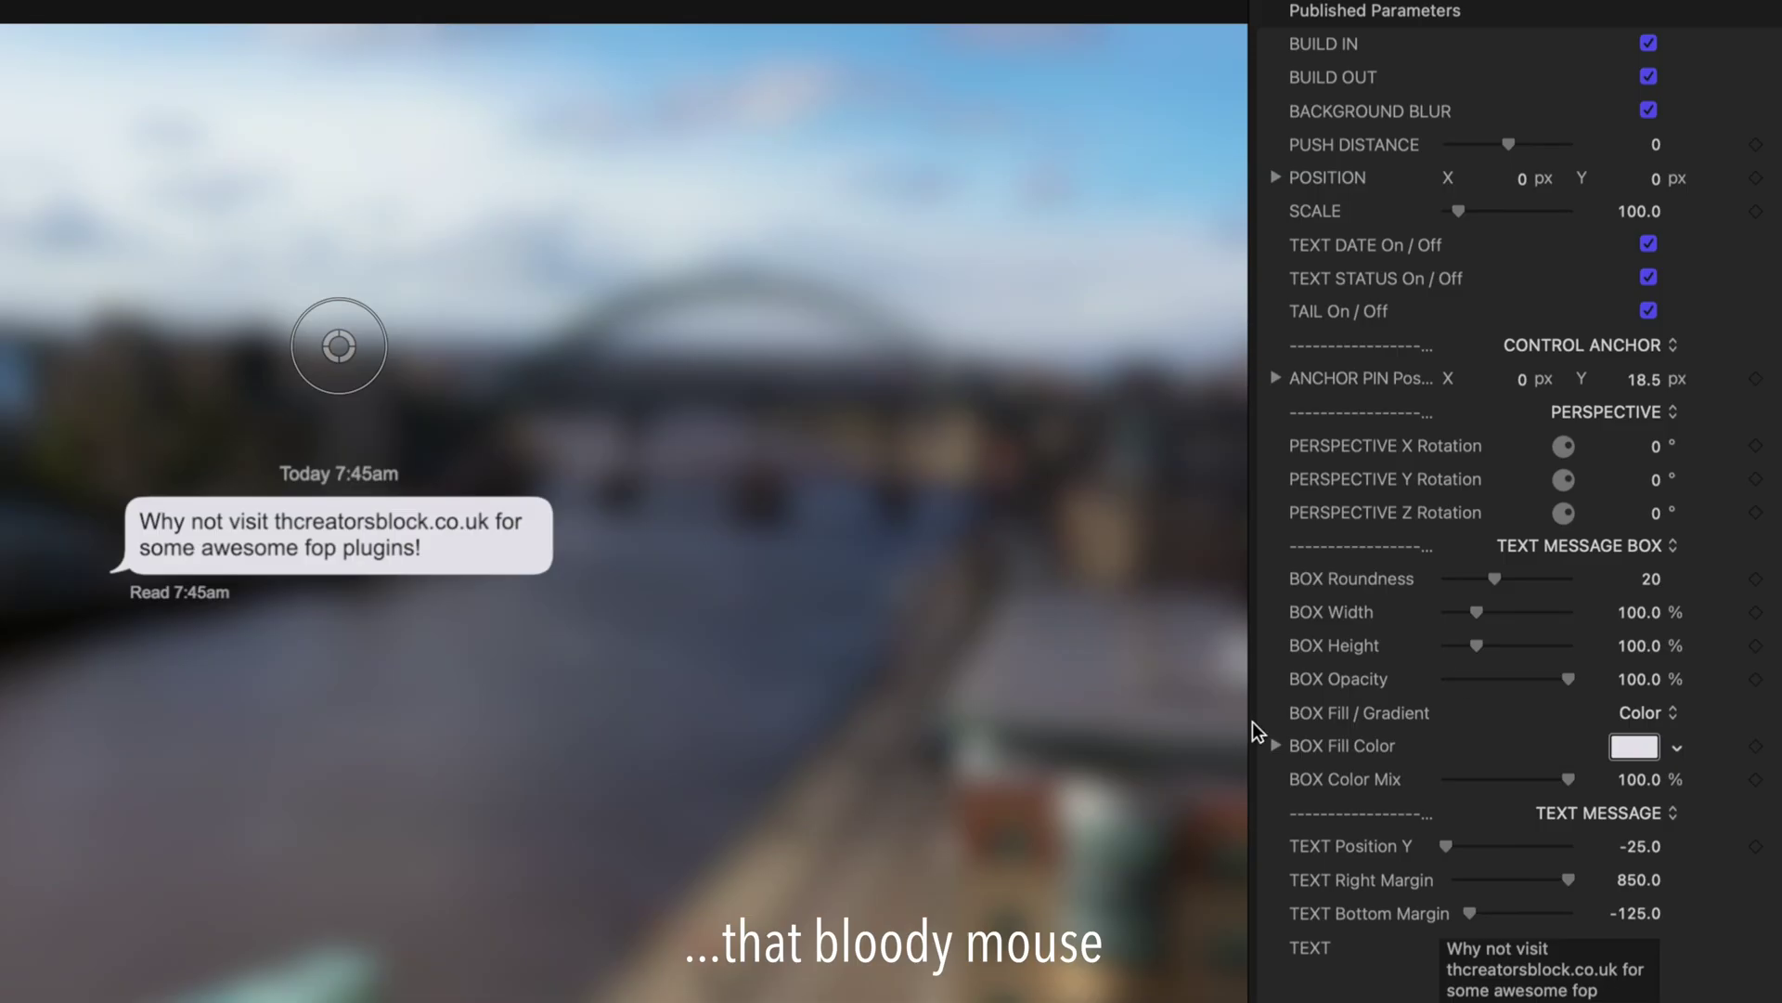
click(1648, 111)
click(1649, 245)
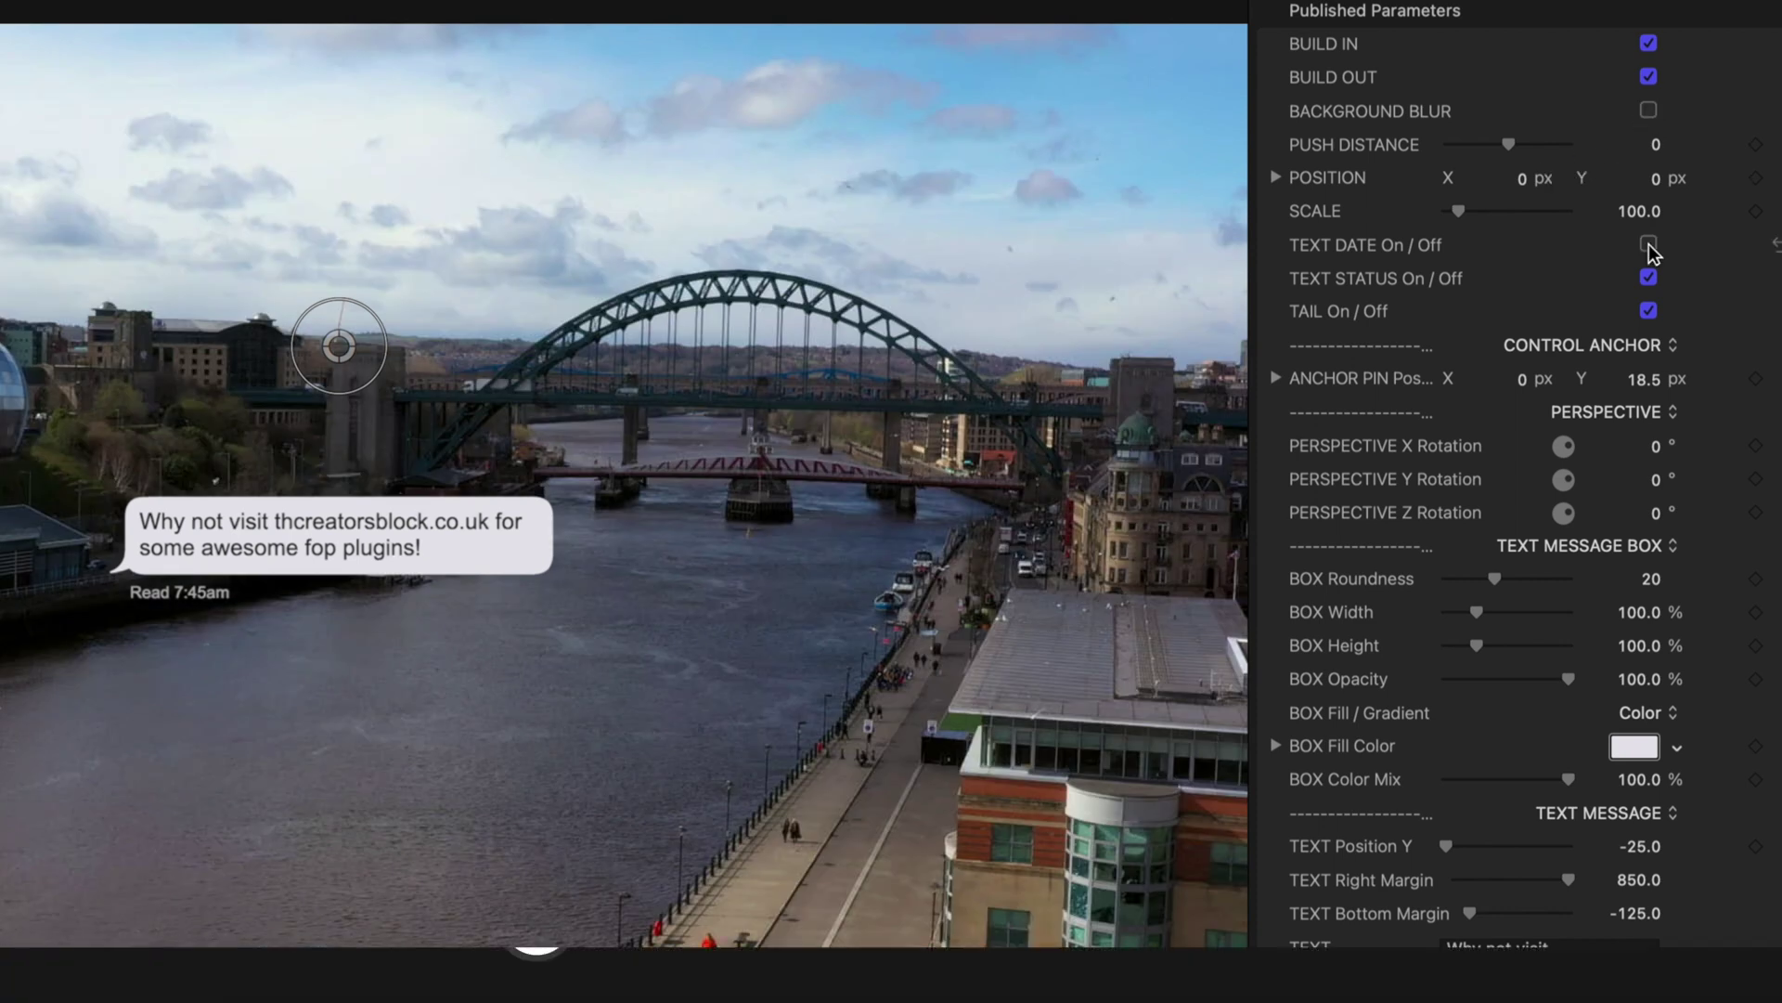
click(1649, 245)
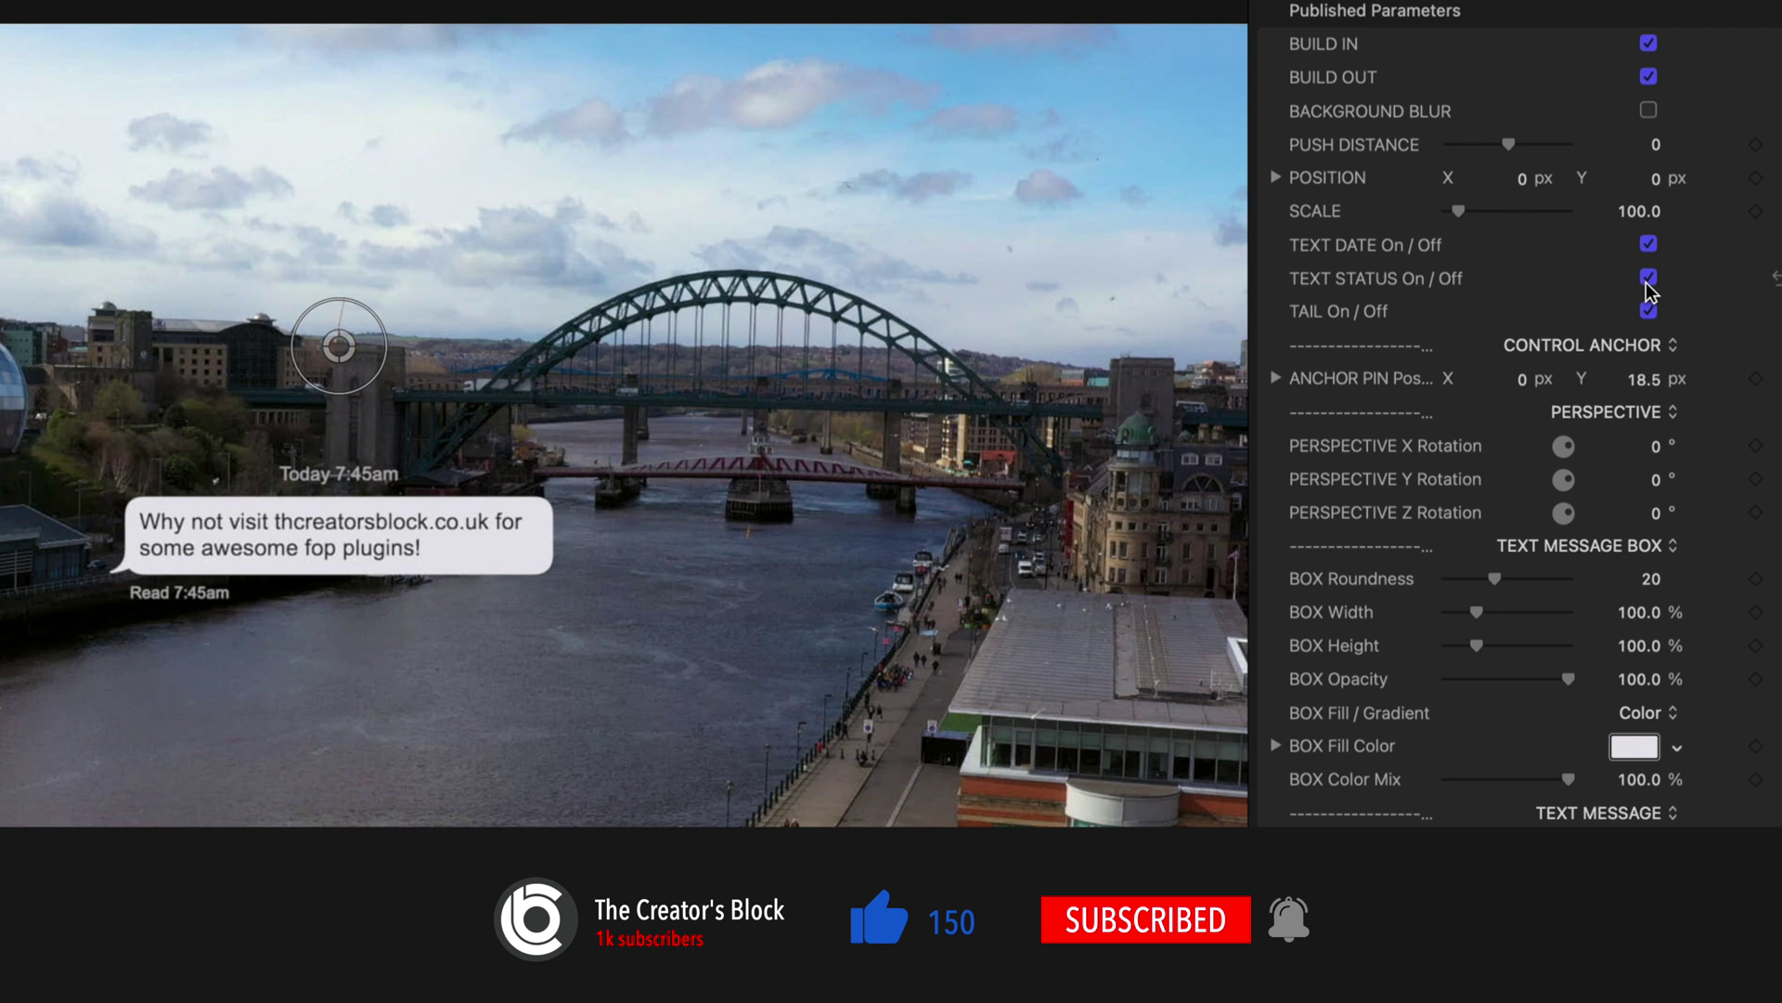
click(1649, 278)
click(1649, 277)
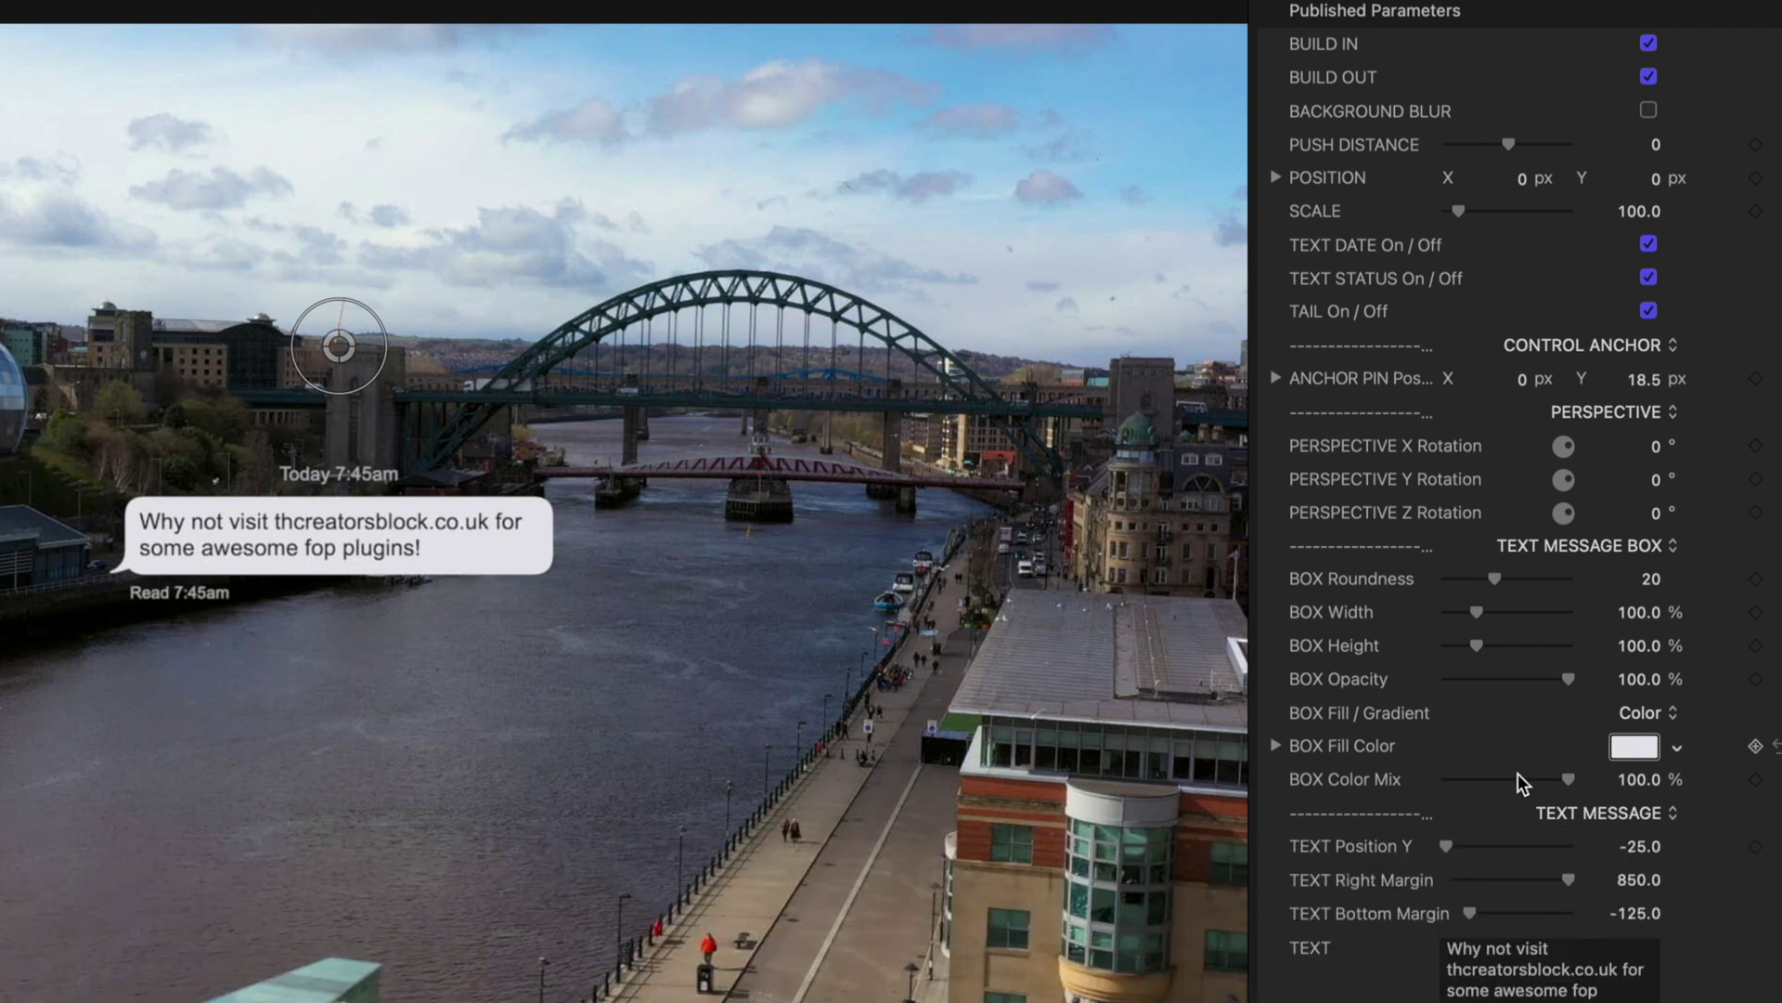
- Change the date line to 'Today 8:45am' and the status line to 'Read 9:45am'
scroll(1439, 739, down, 15)
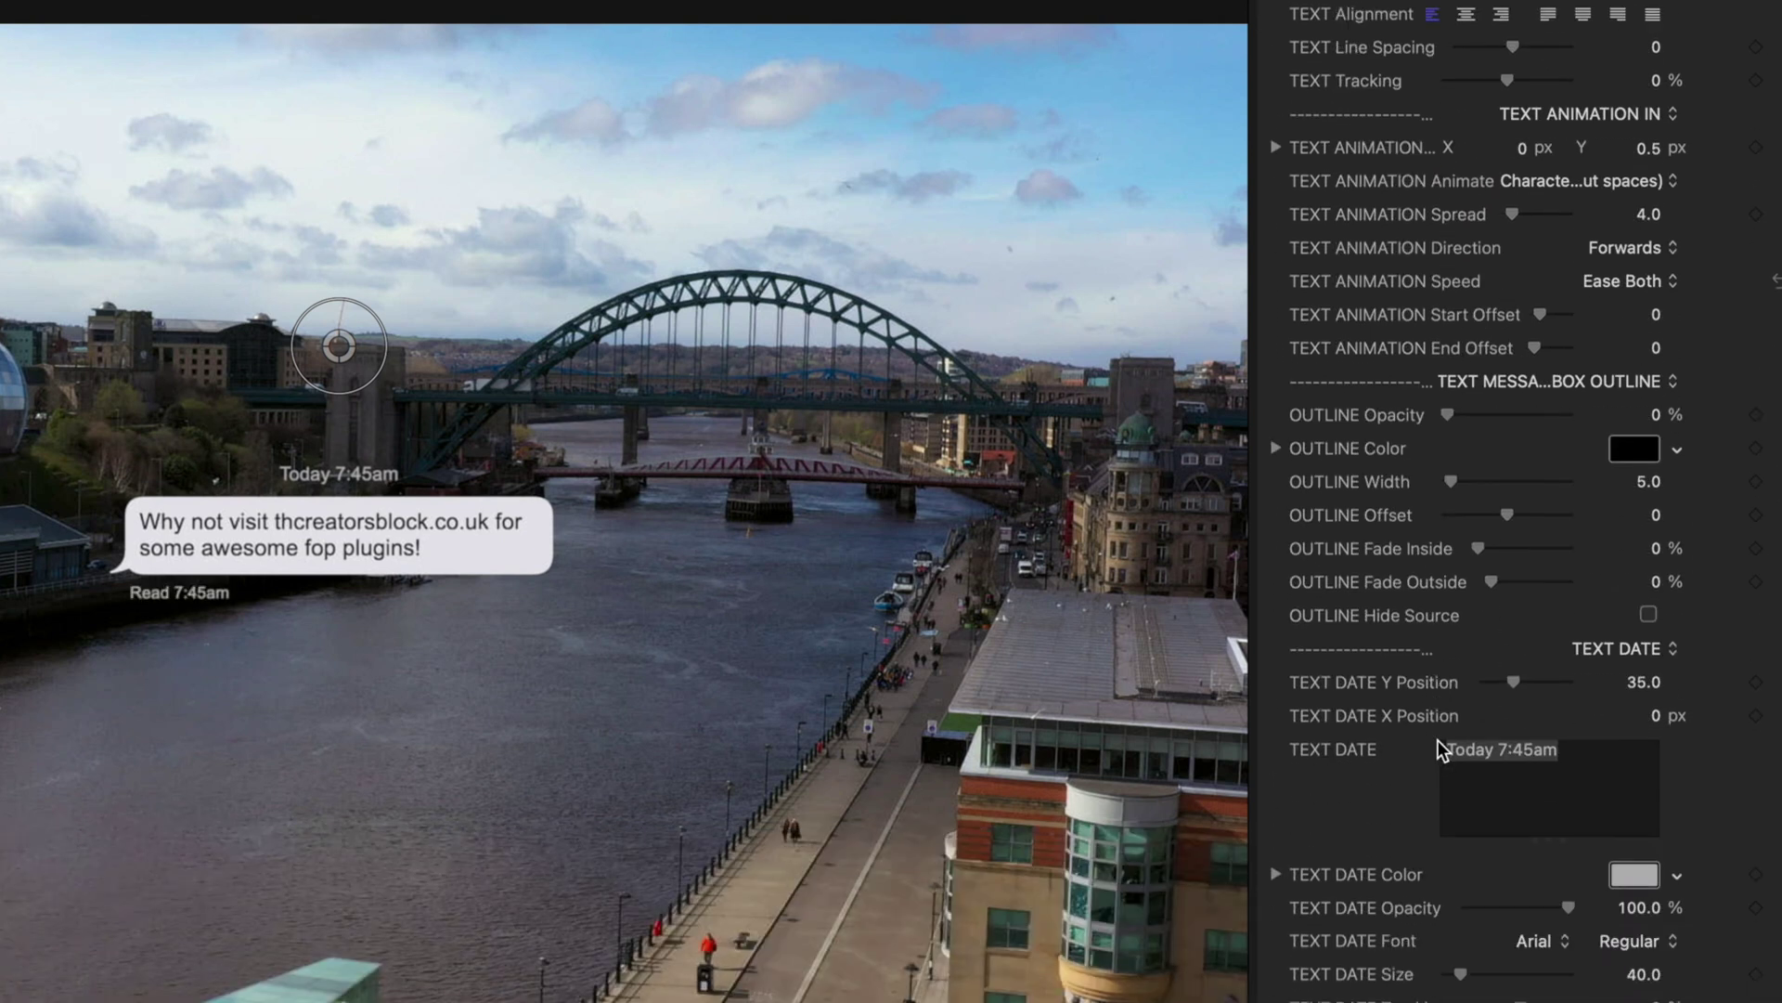
scroll(1500, 648, down, 3)
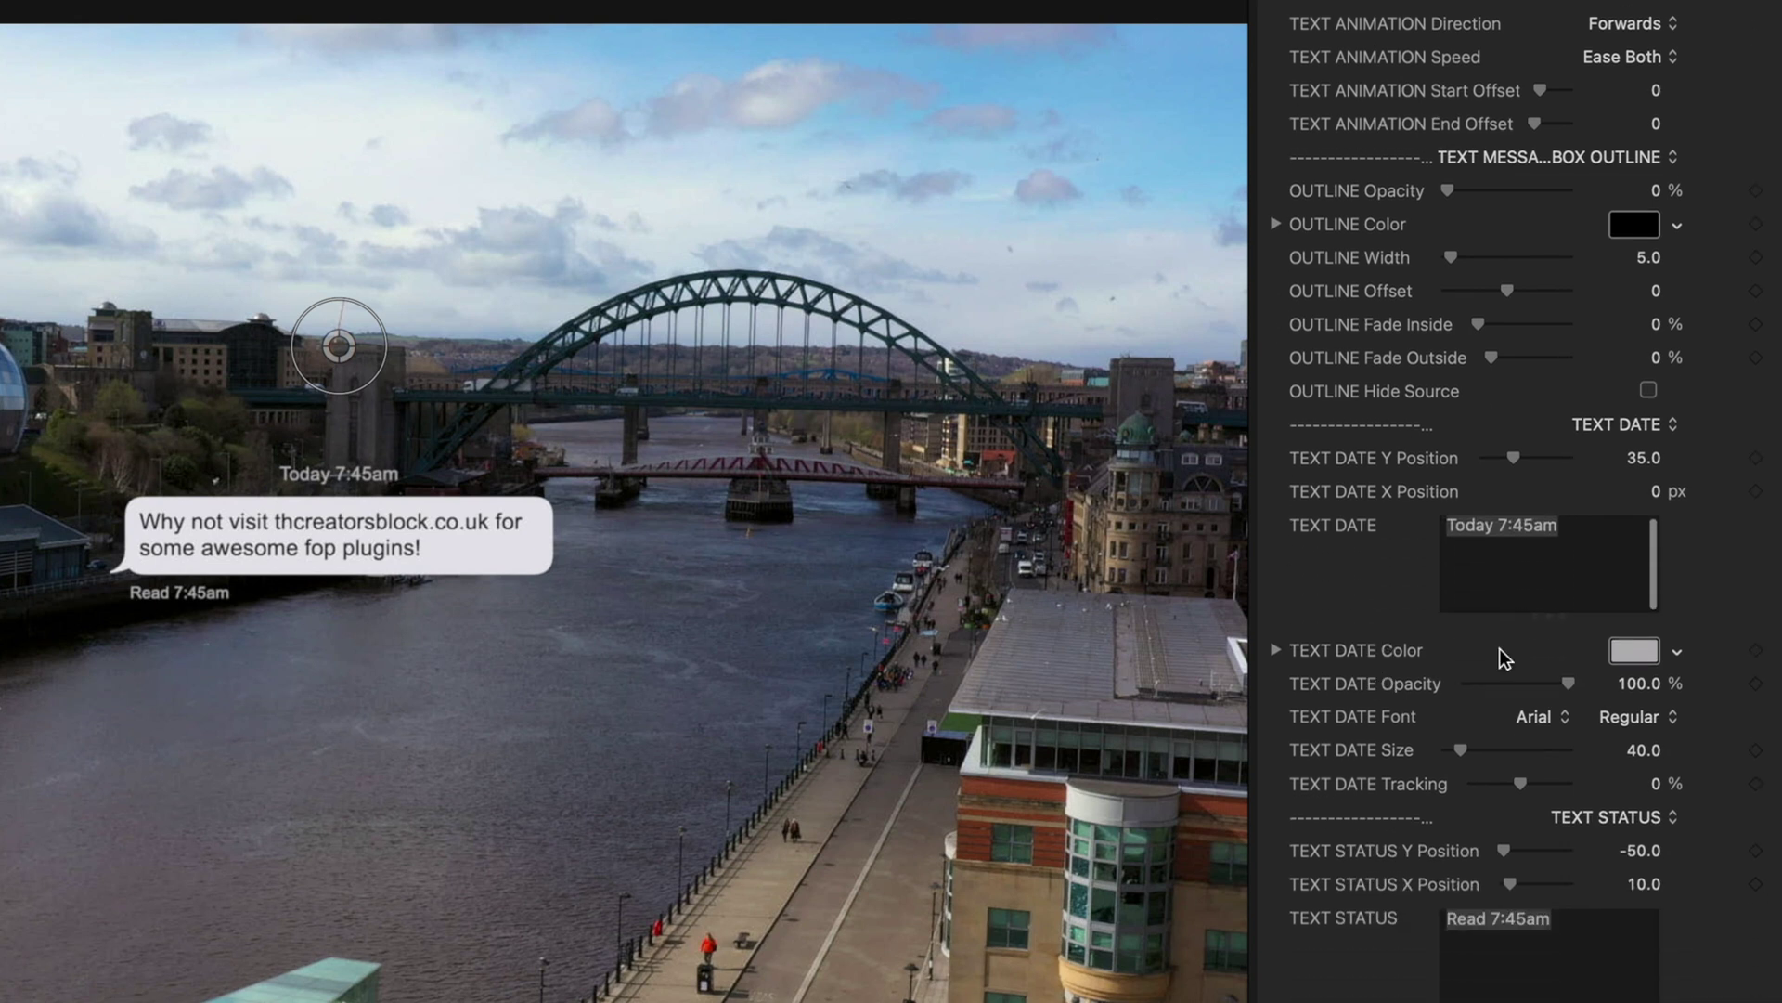
click(1510, 521)
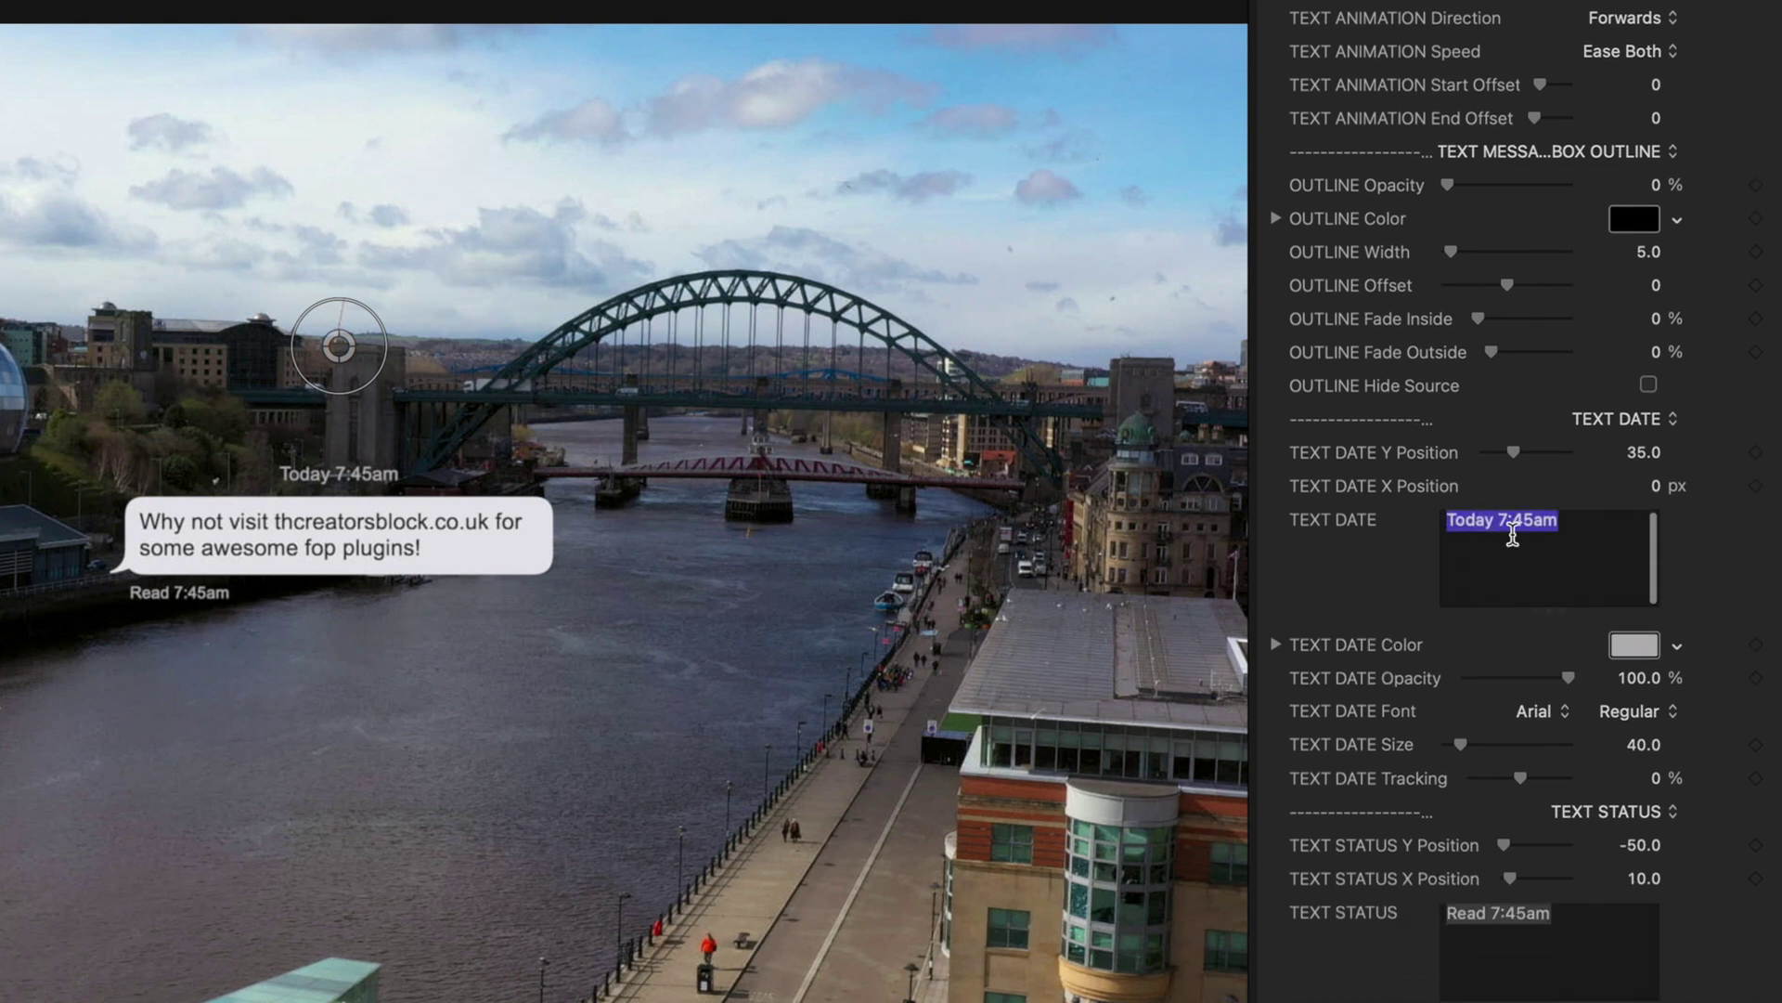
click(1506, 527)
key(BackSpace)
text(8)
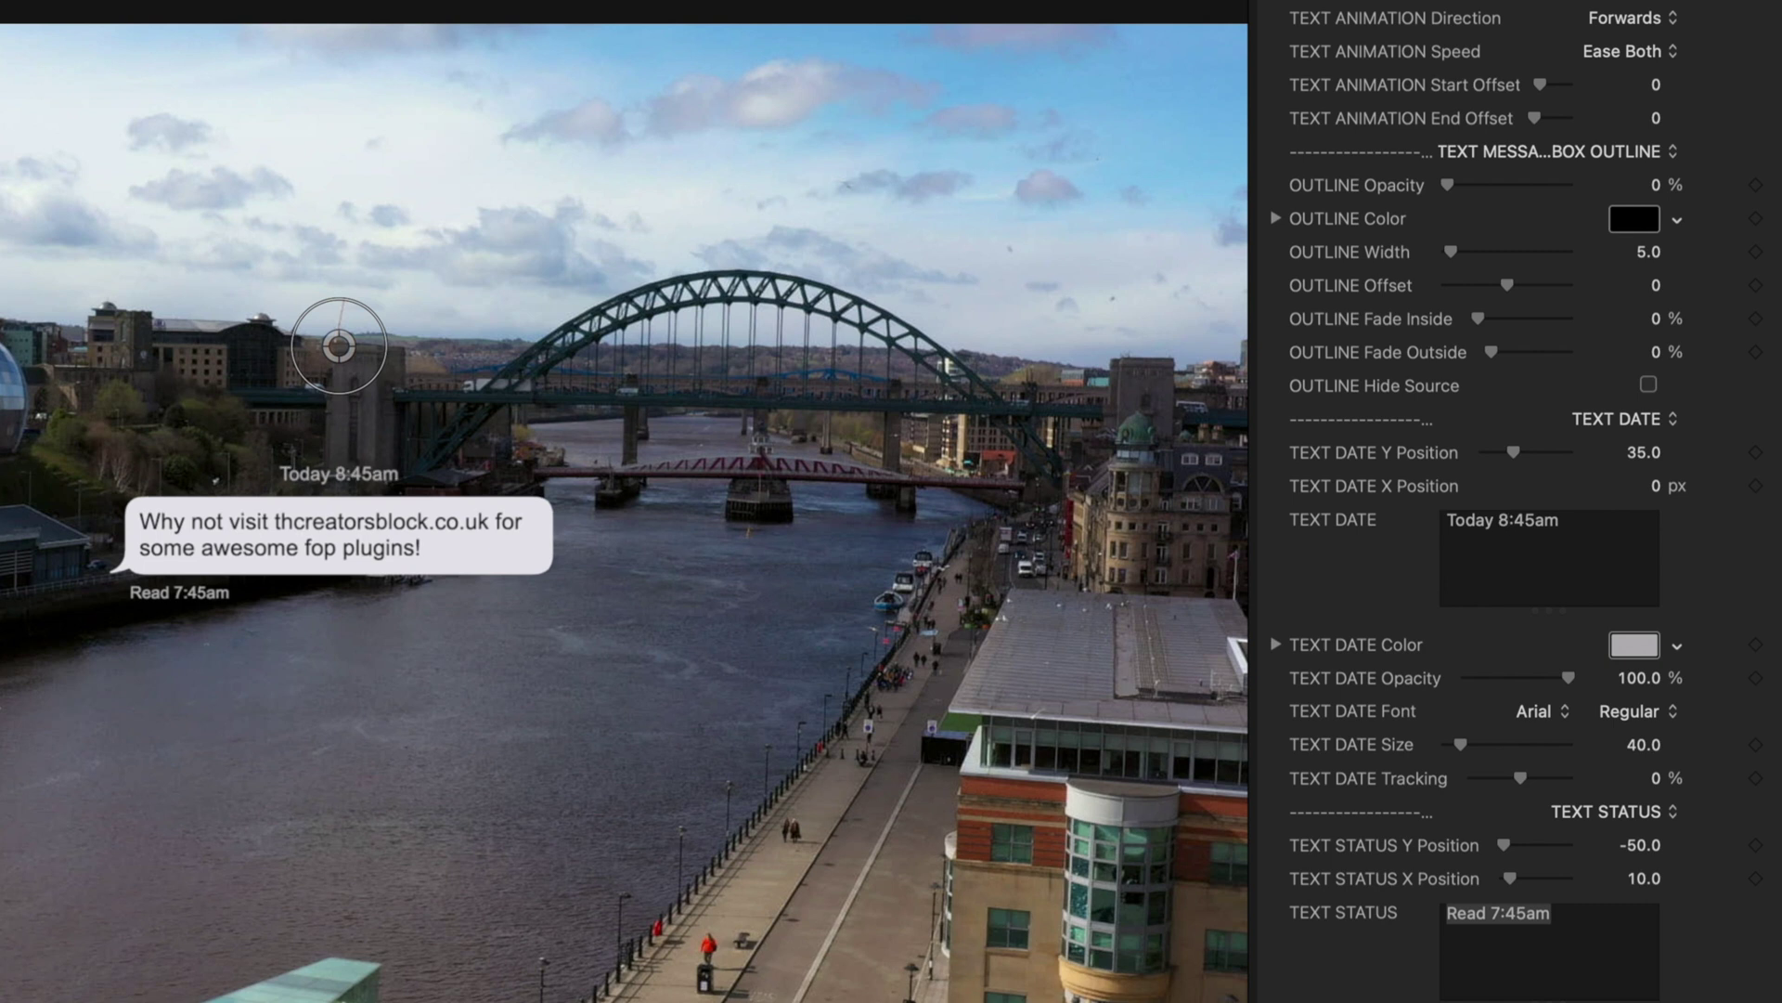
click(1499, 912)
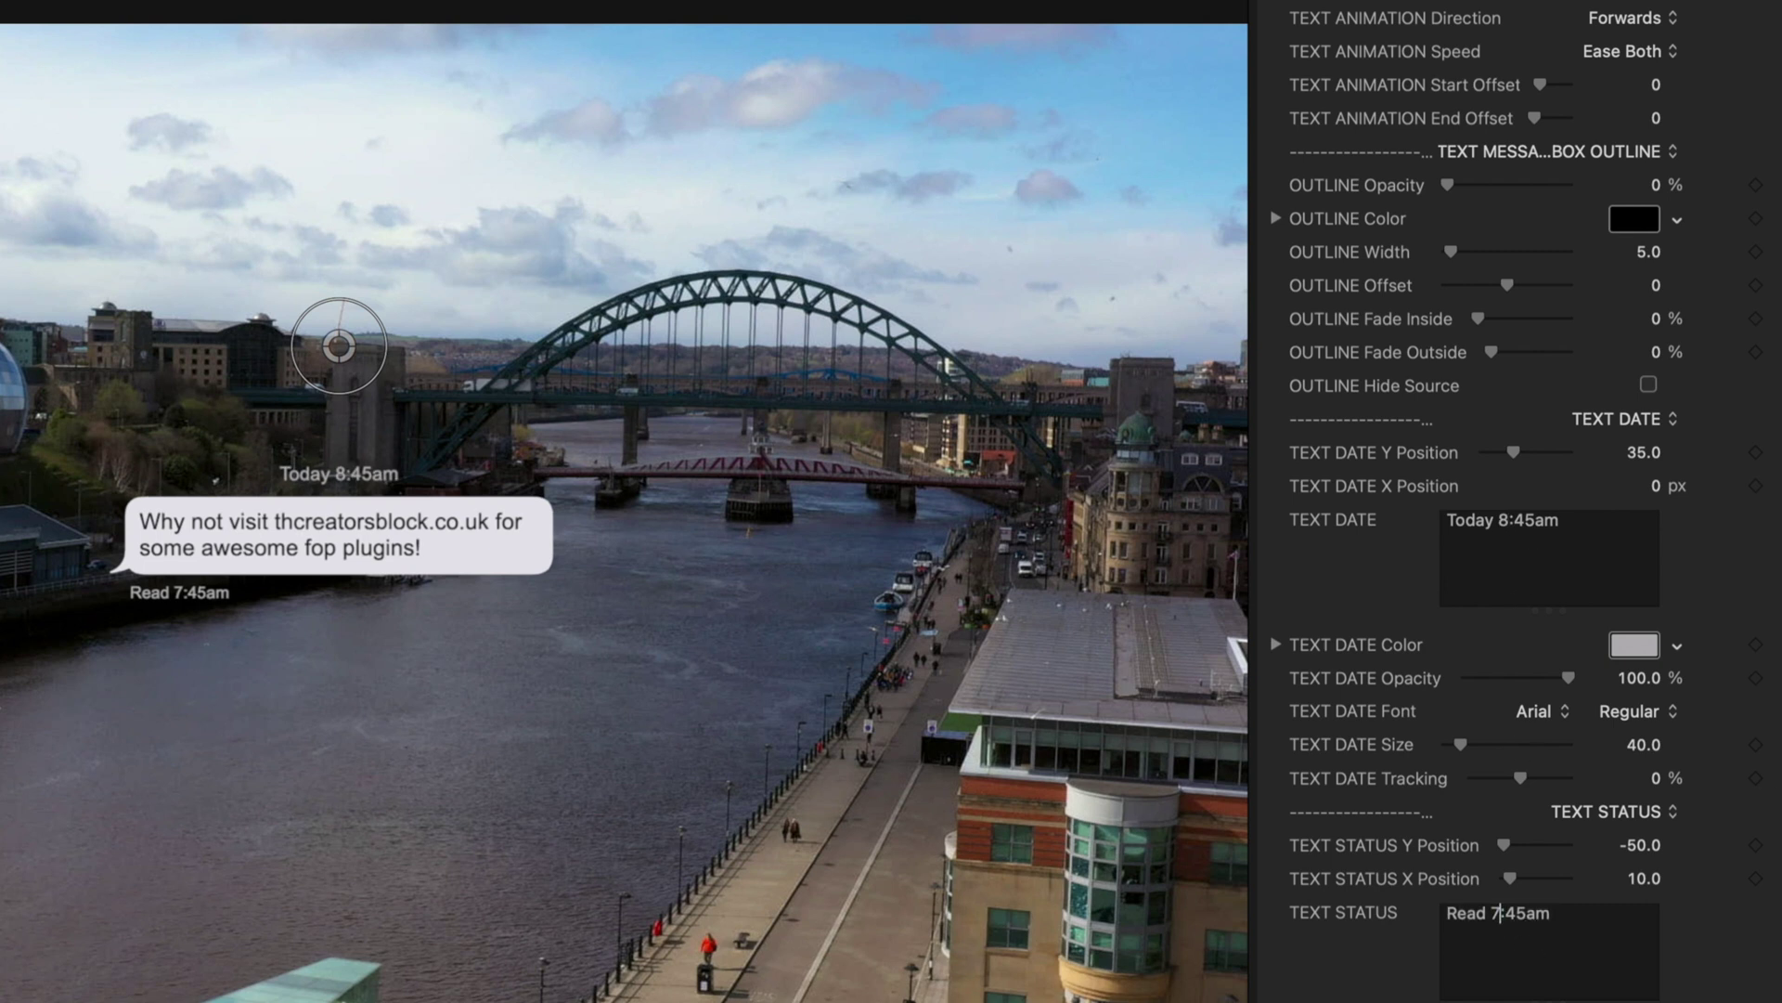
key(BackSpace)
text(9)
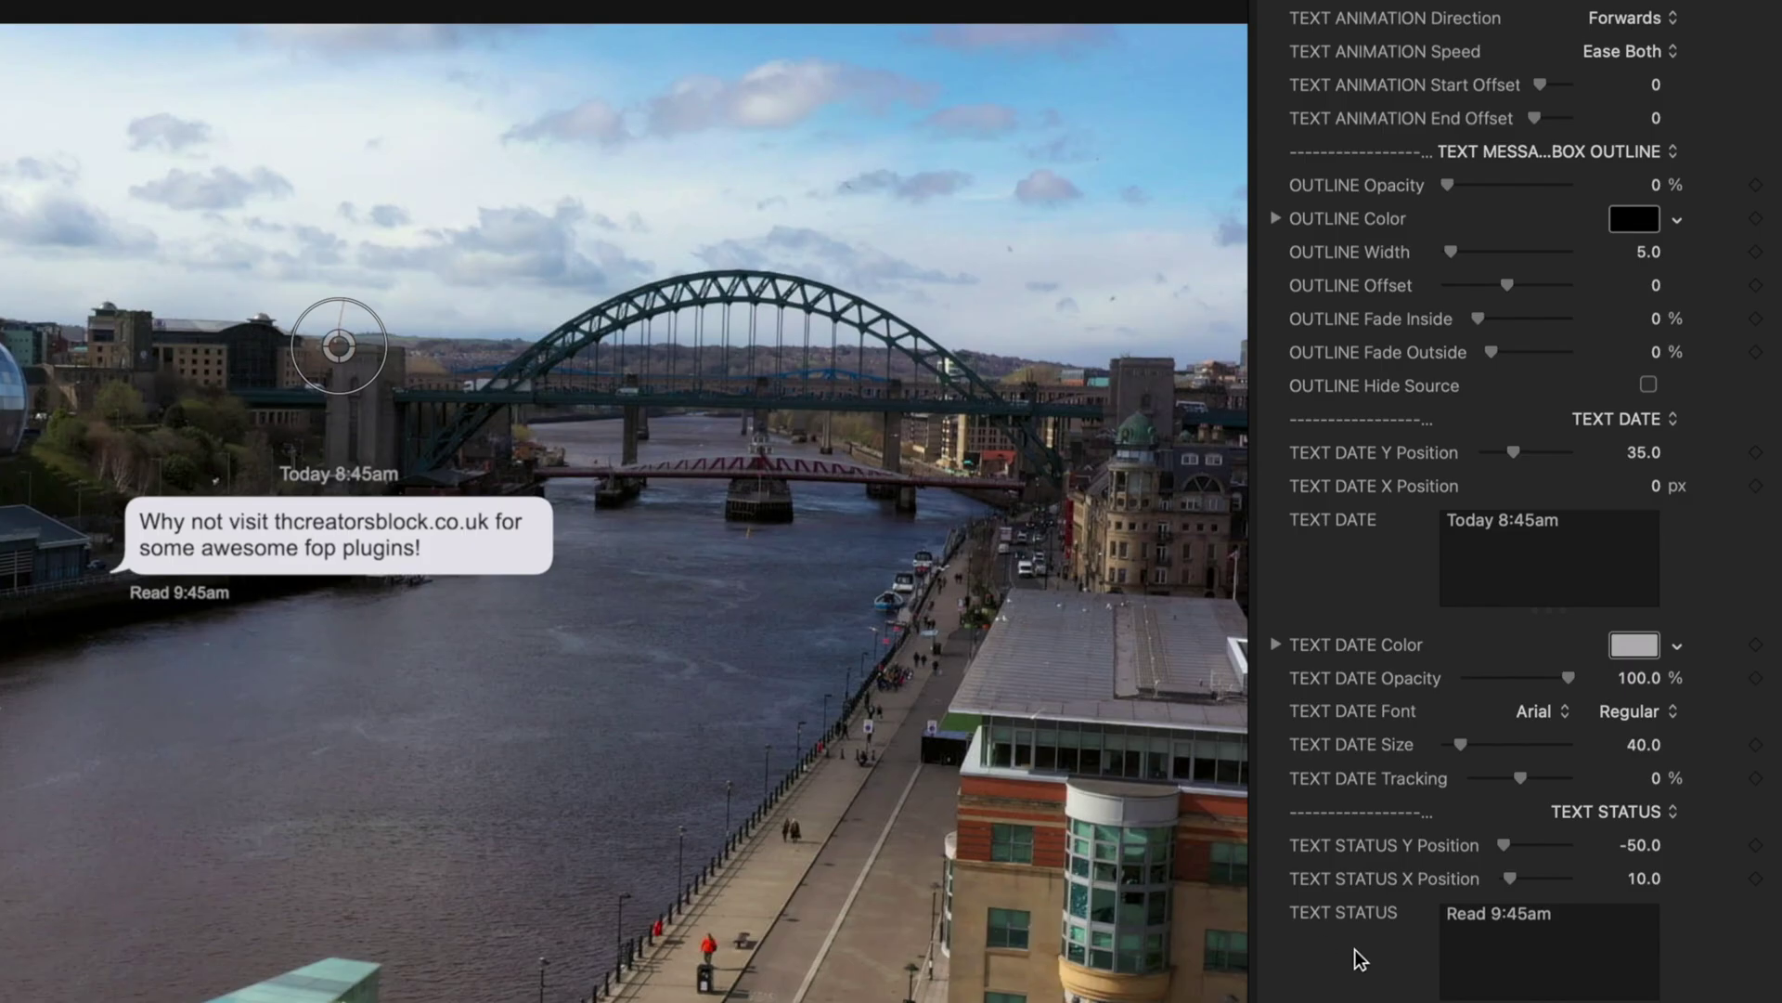
scroll(1355, 949, down, 5)
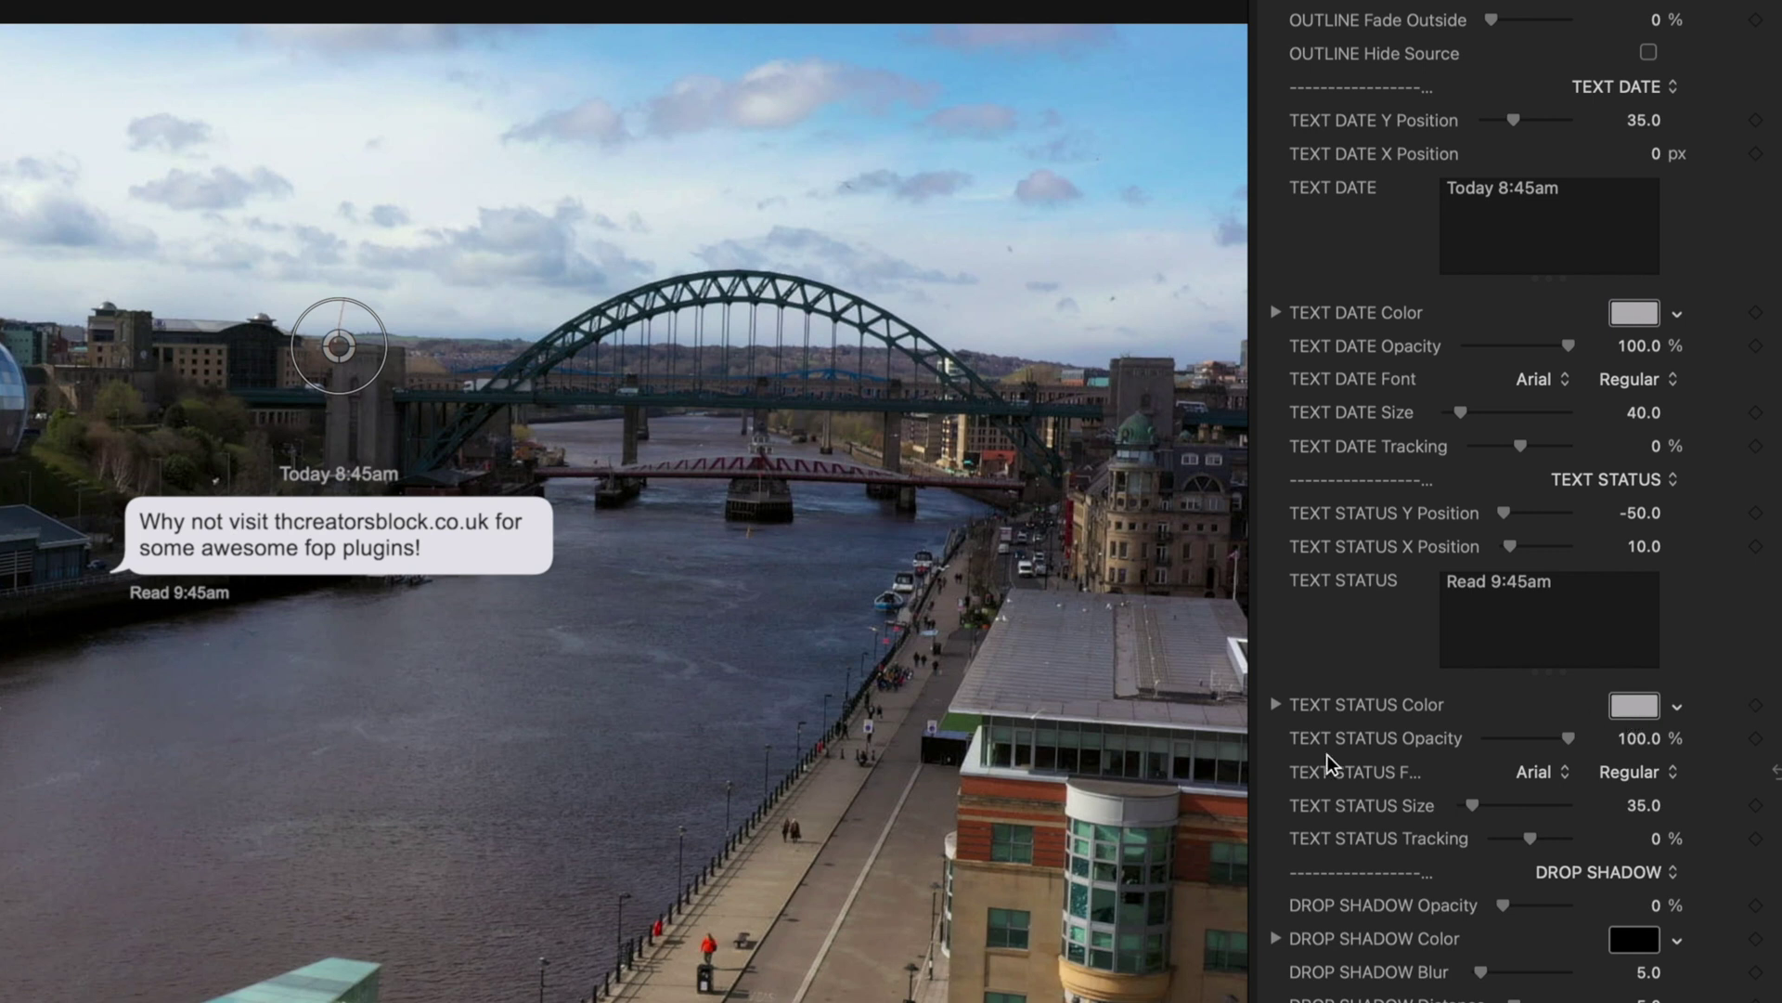
scroll(1374, 686, up, 10)
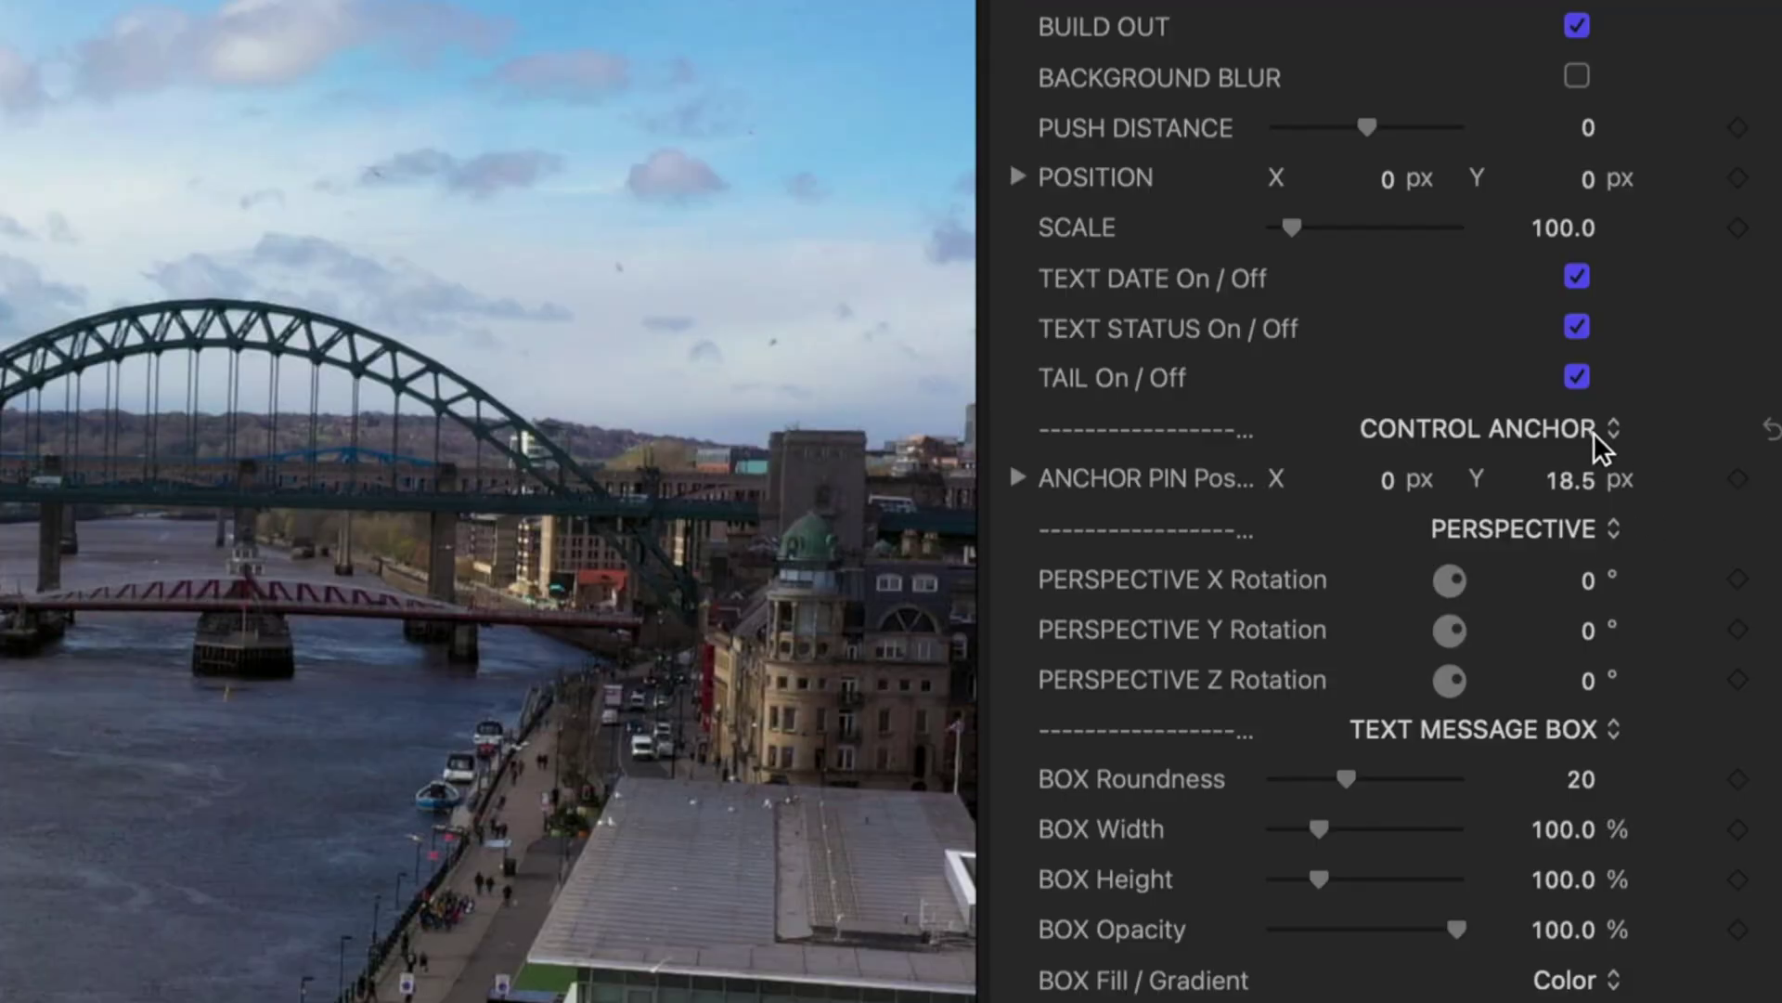
click(1578, 377)
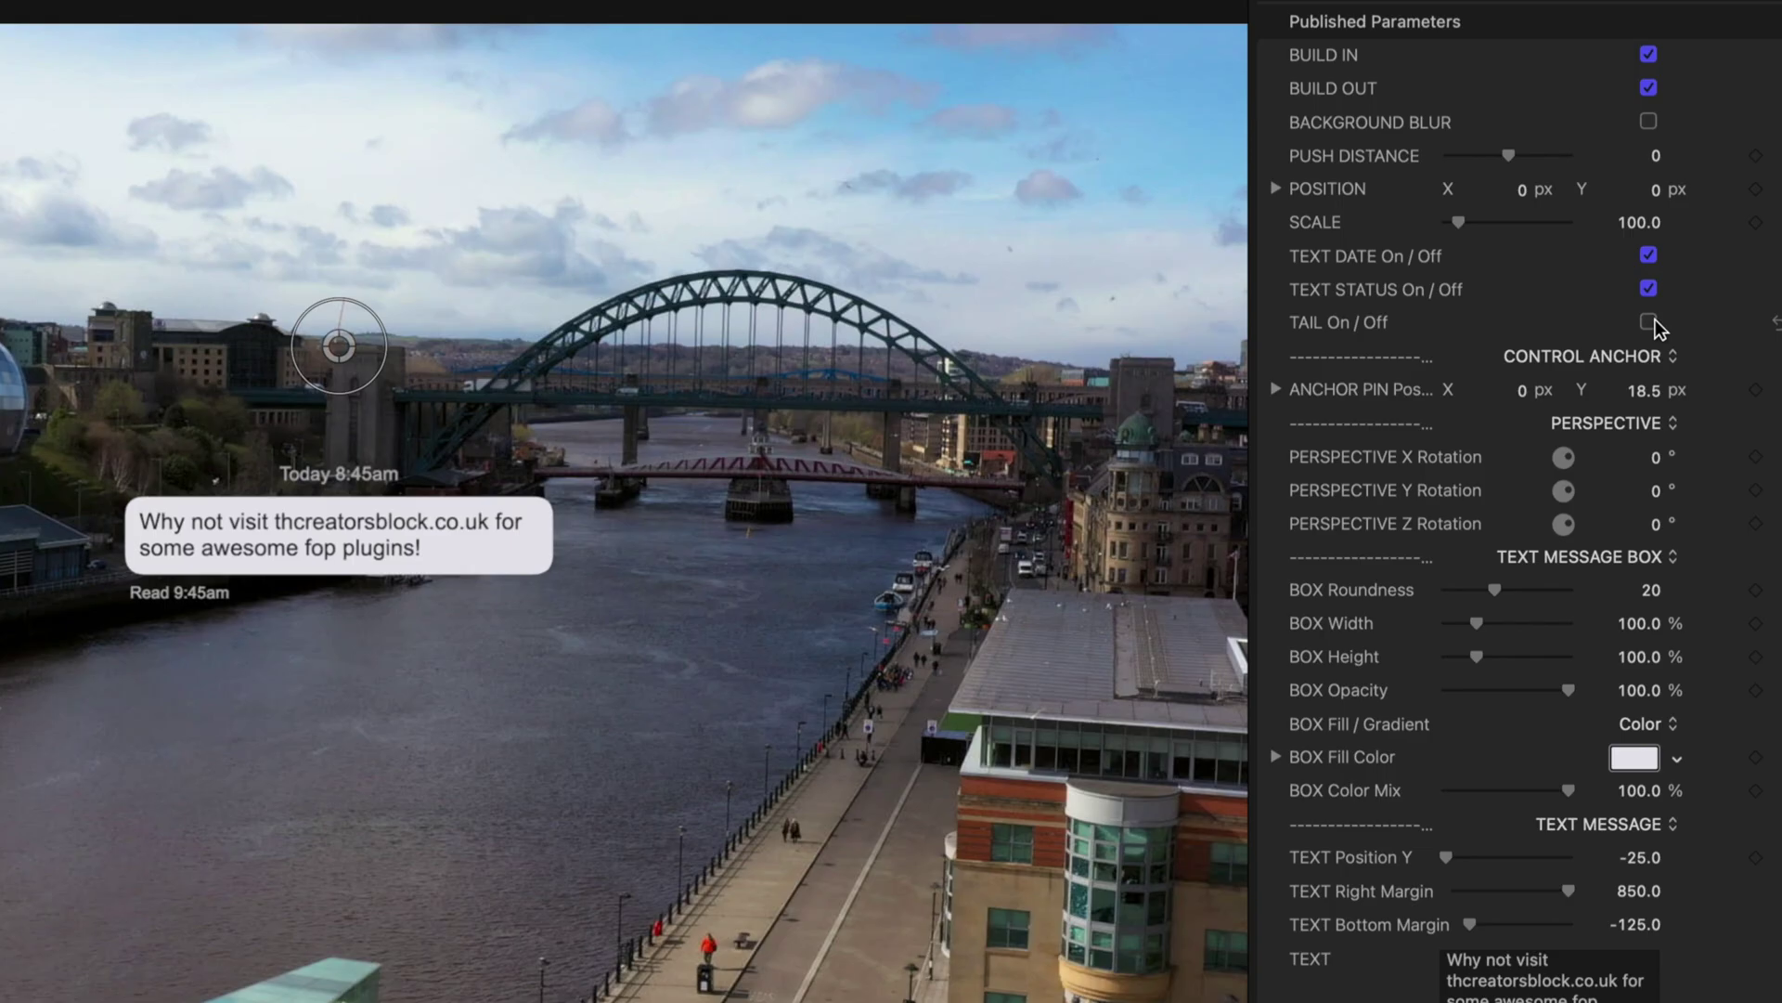
click(1649, 323)
drag(1459, 222, 1478, 225)
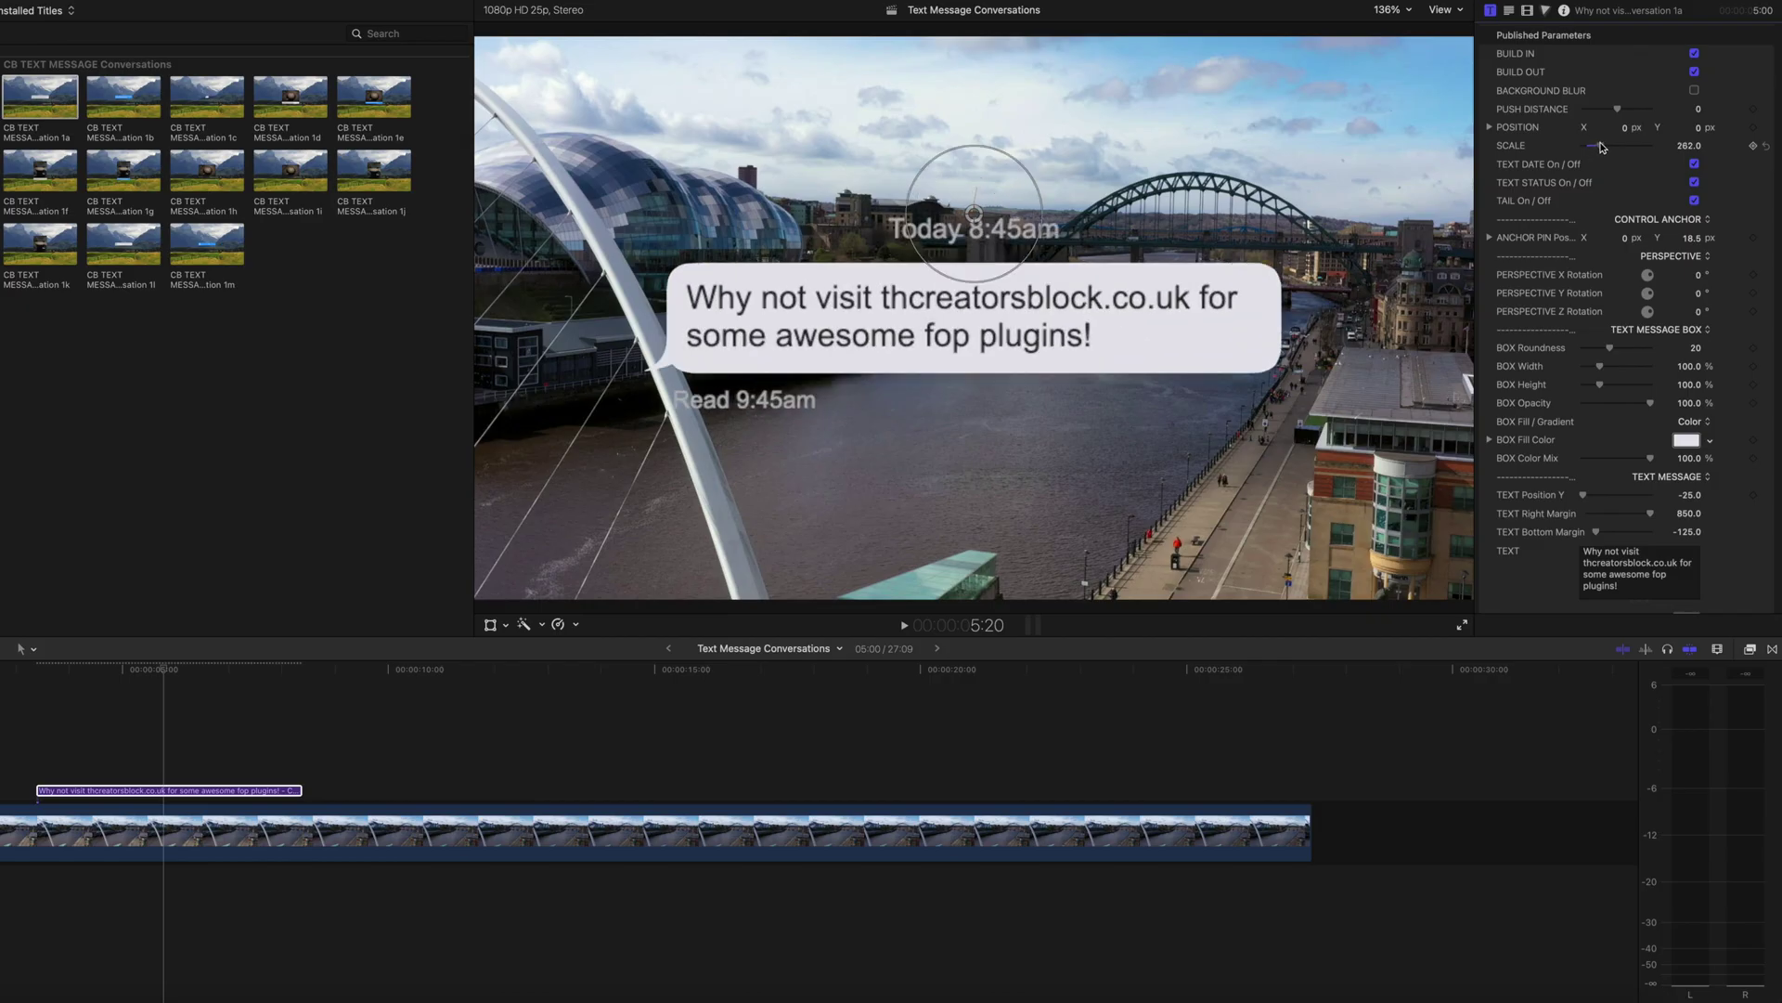
drag(1600, 147, 1589, 147)
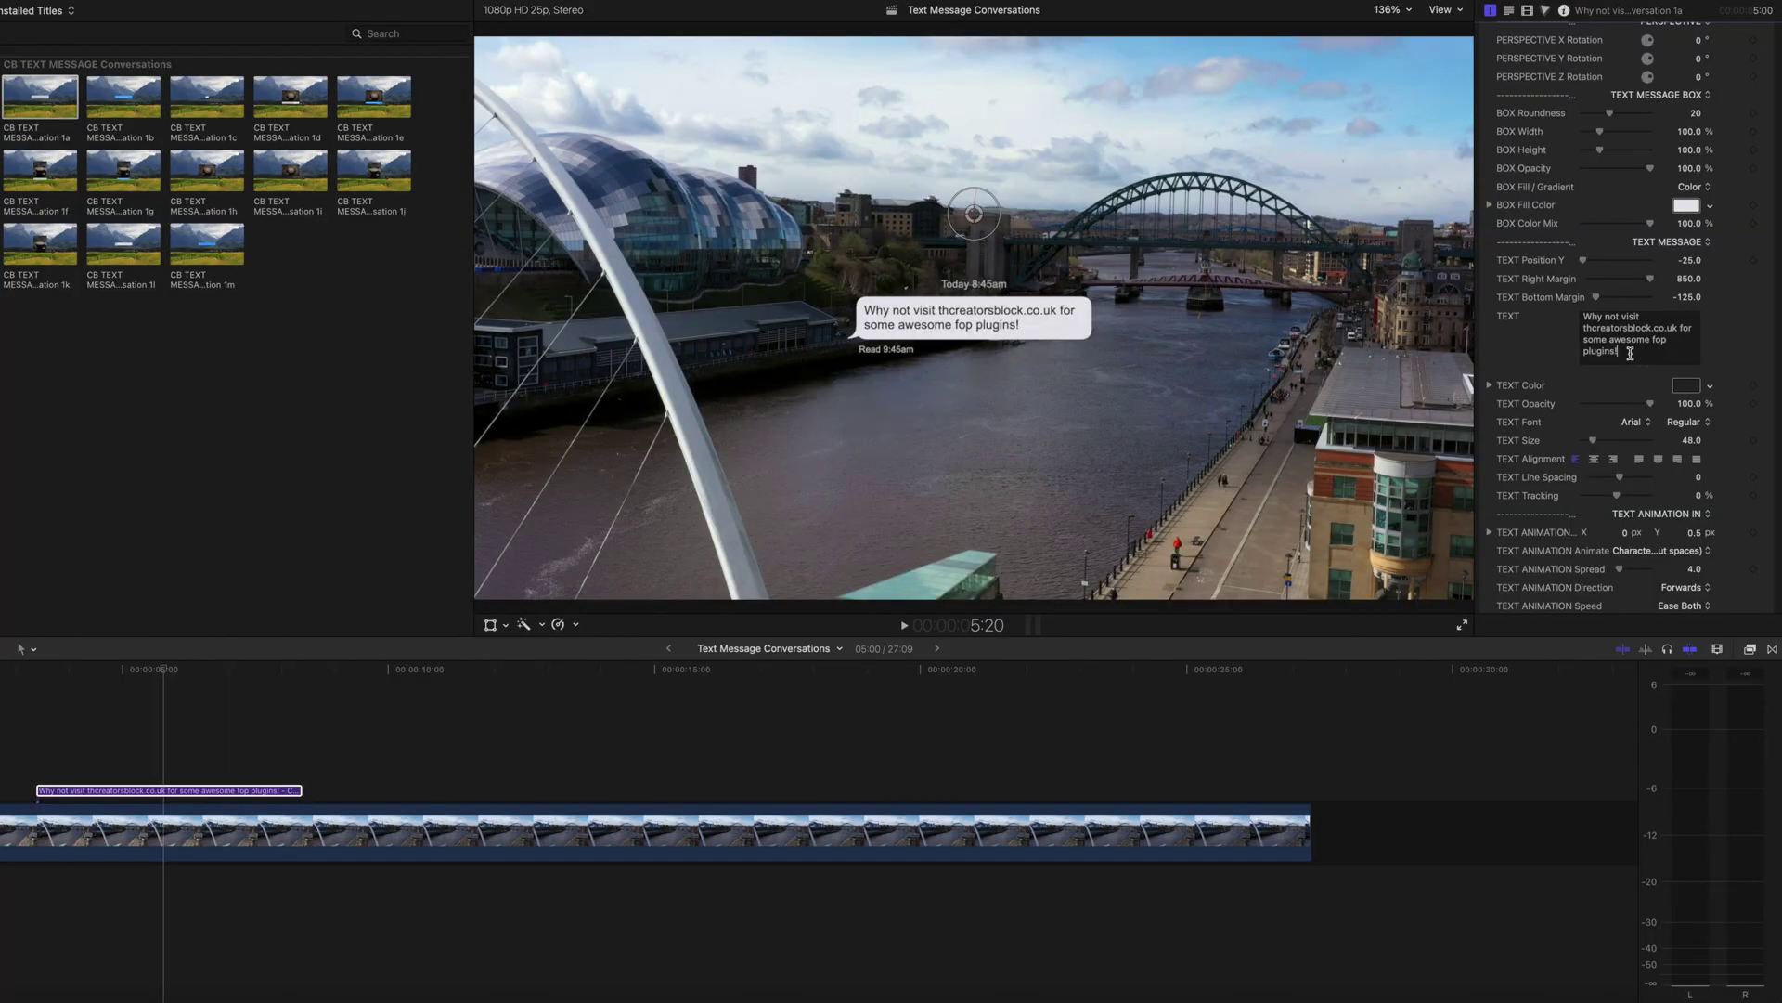
- Add the line 'There are even a few free items!' and raise the box height to fit it
click(1630, 354)
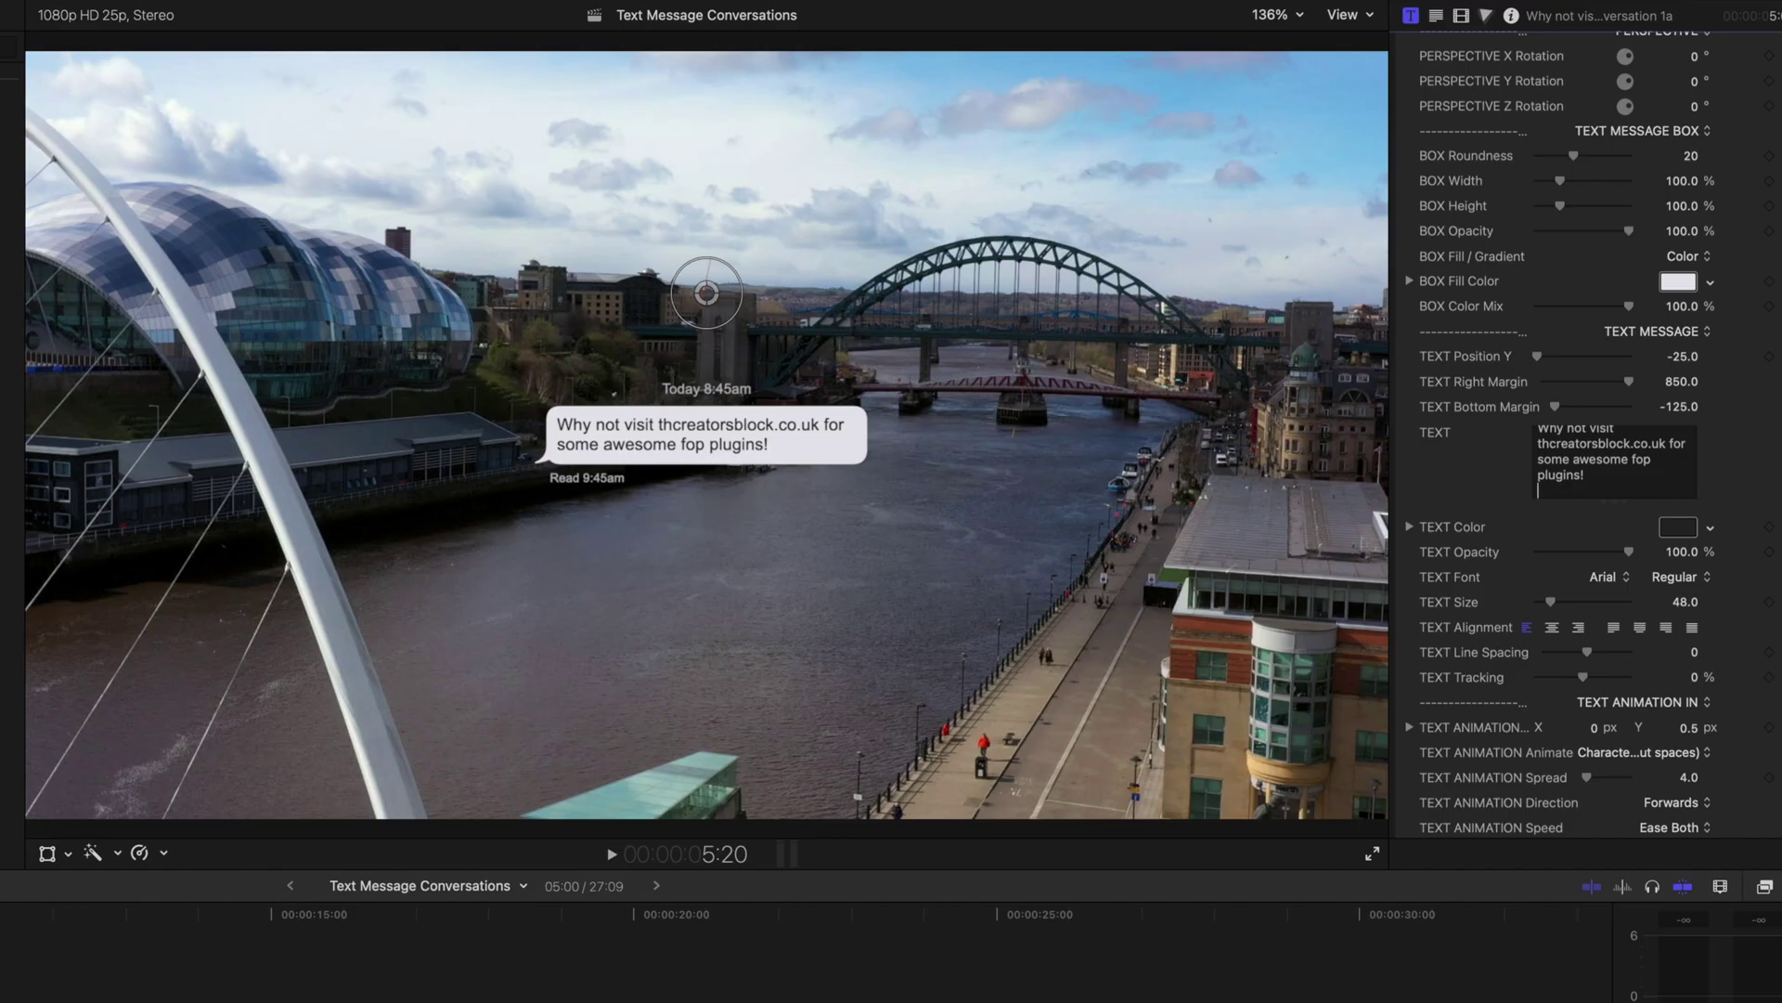
text(There are even a few free items!)
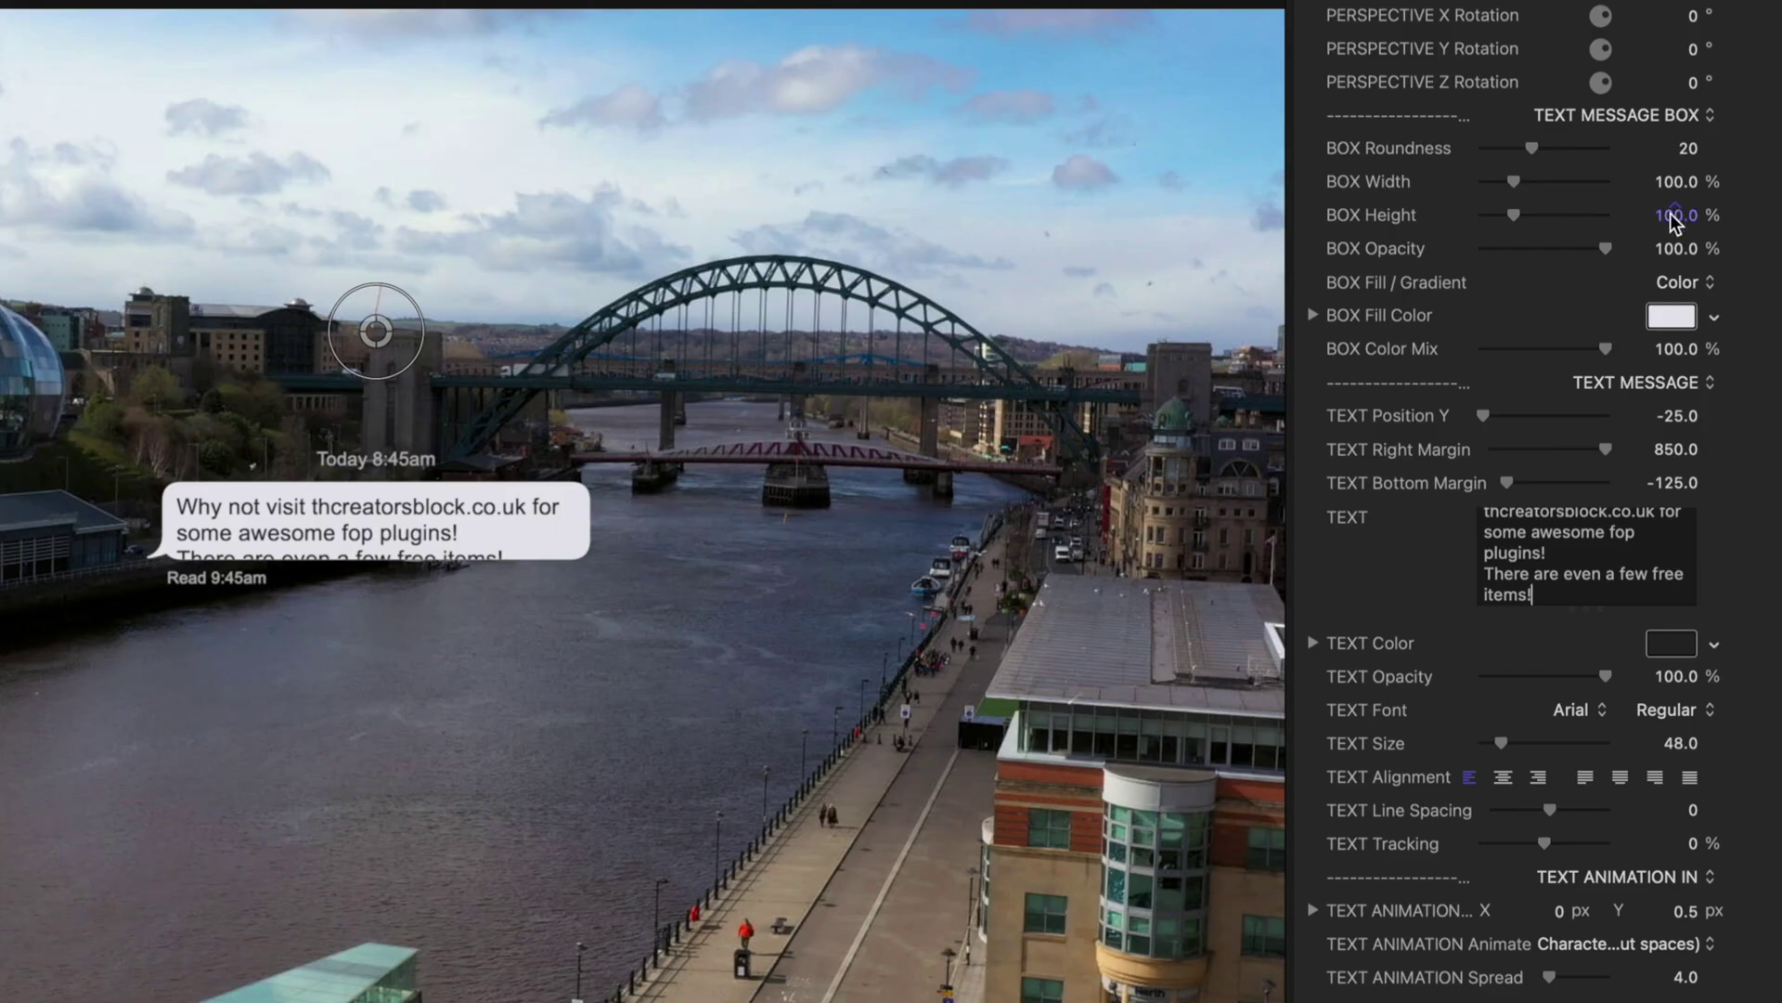
drag(1675, 214, 1675, 214)
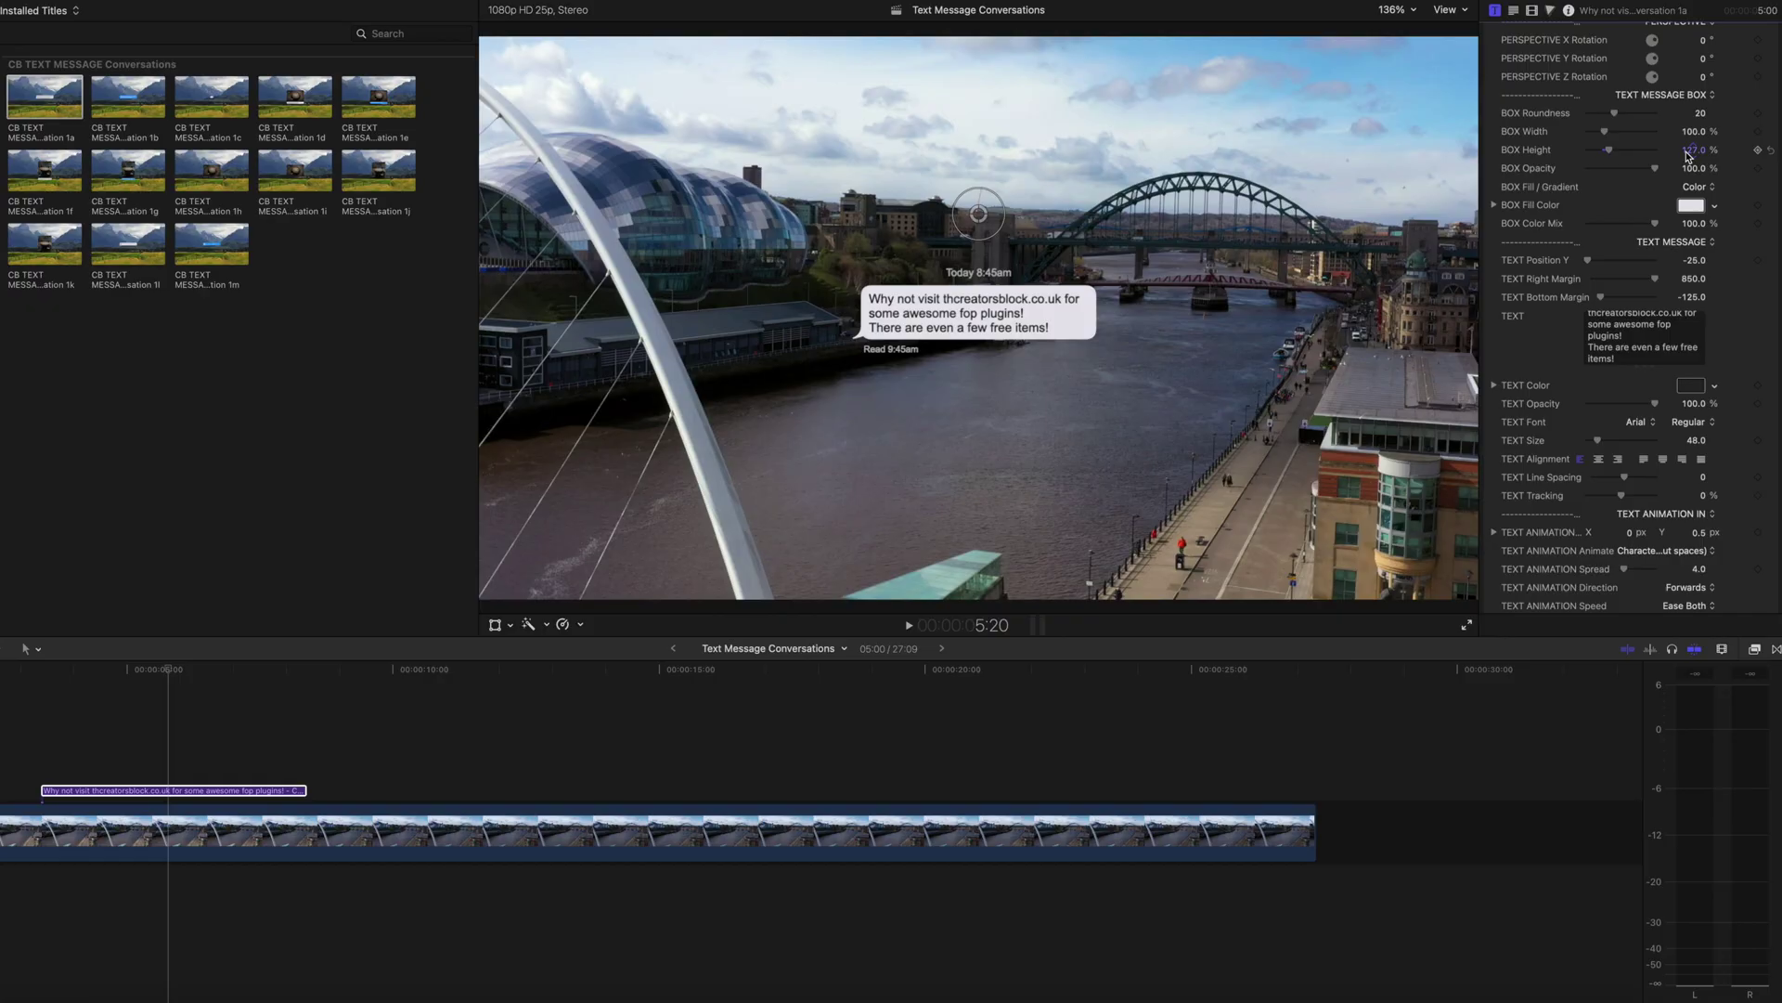
- Add the Conversation 1b title above the footage, preview both bubbles, and select the 1b clip
click(101, 108)
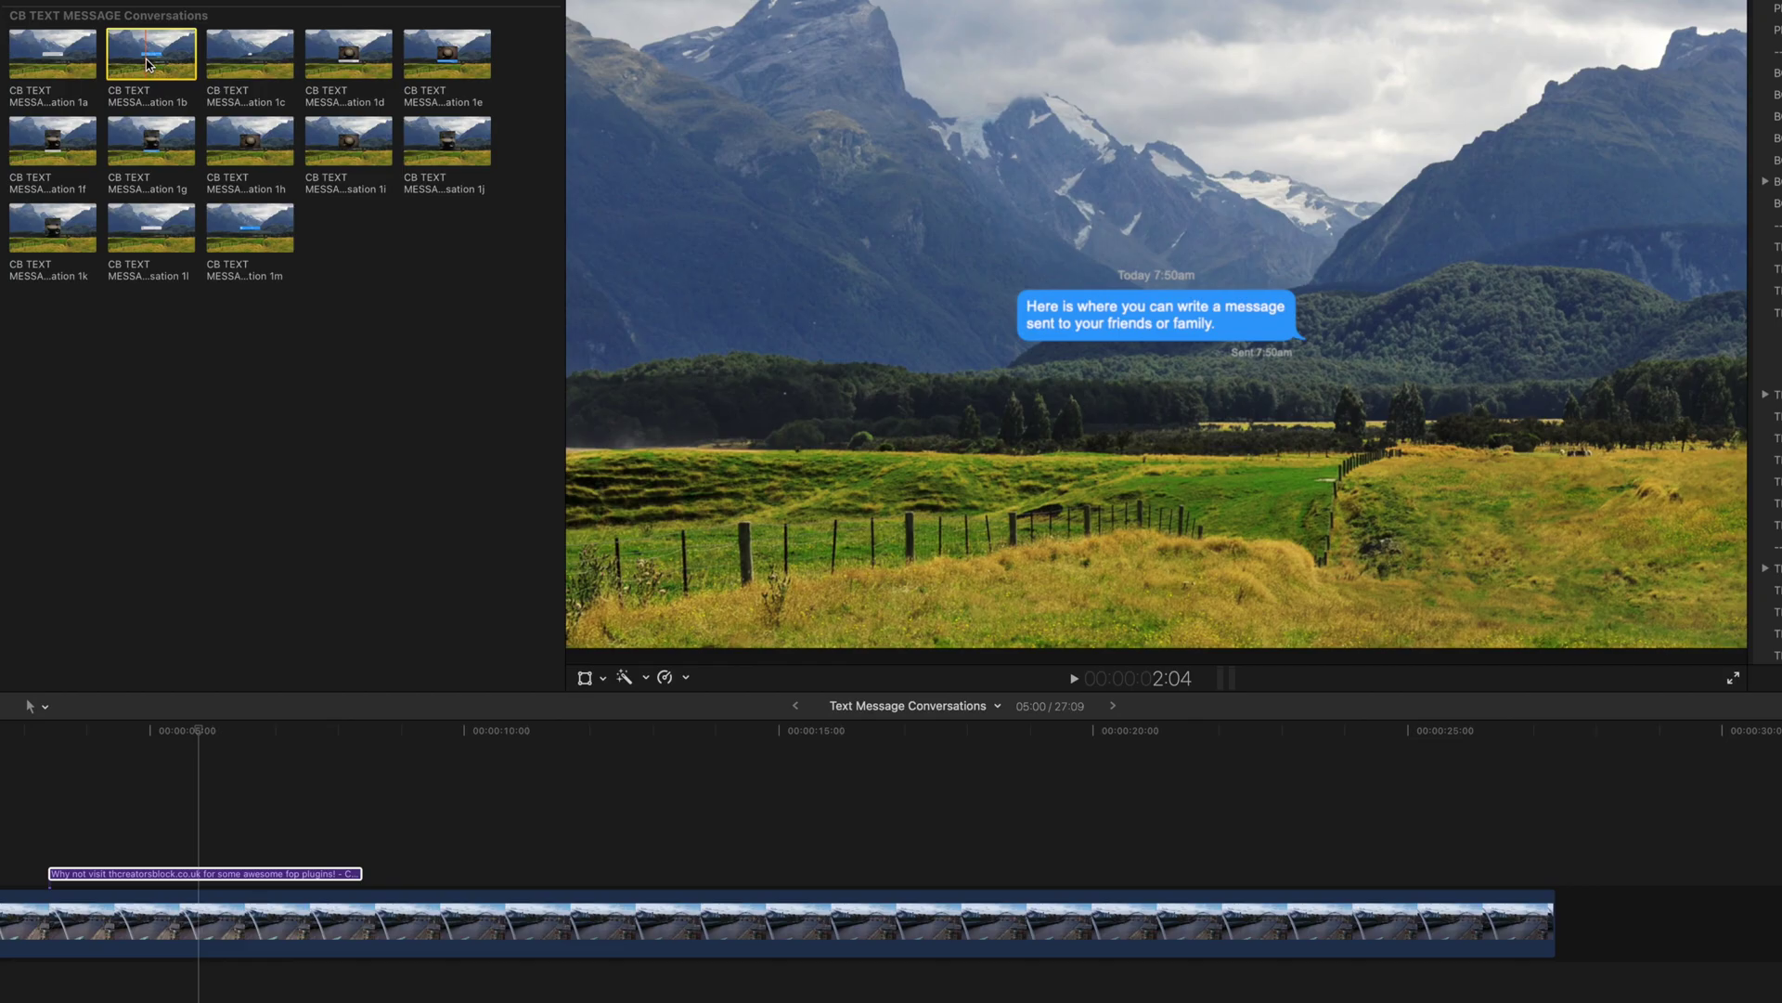
drag(145, 64, 208, 850)
click(40, 829)
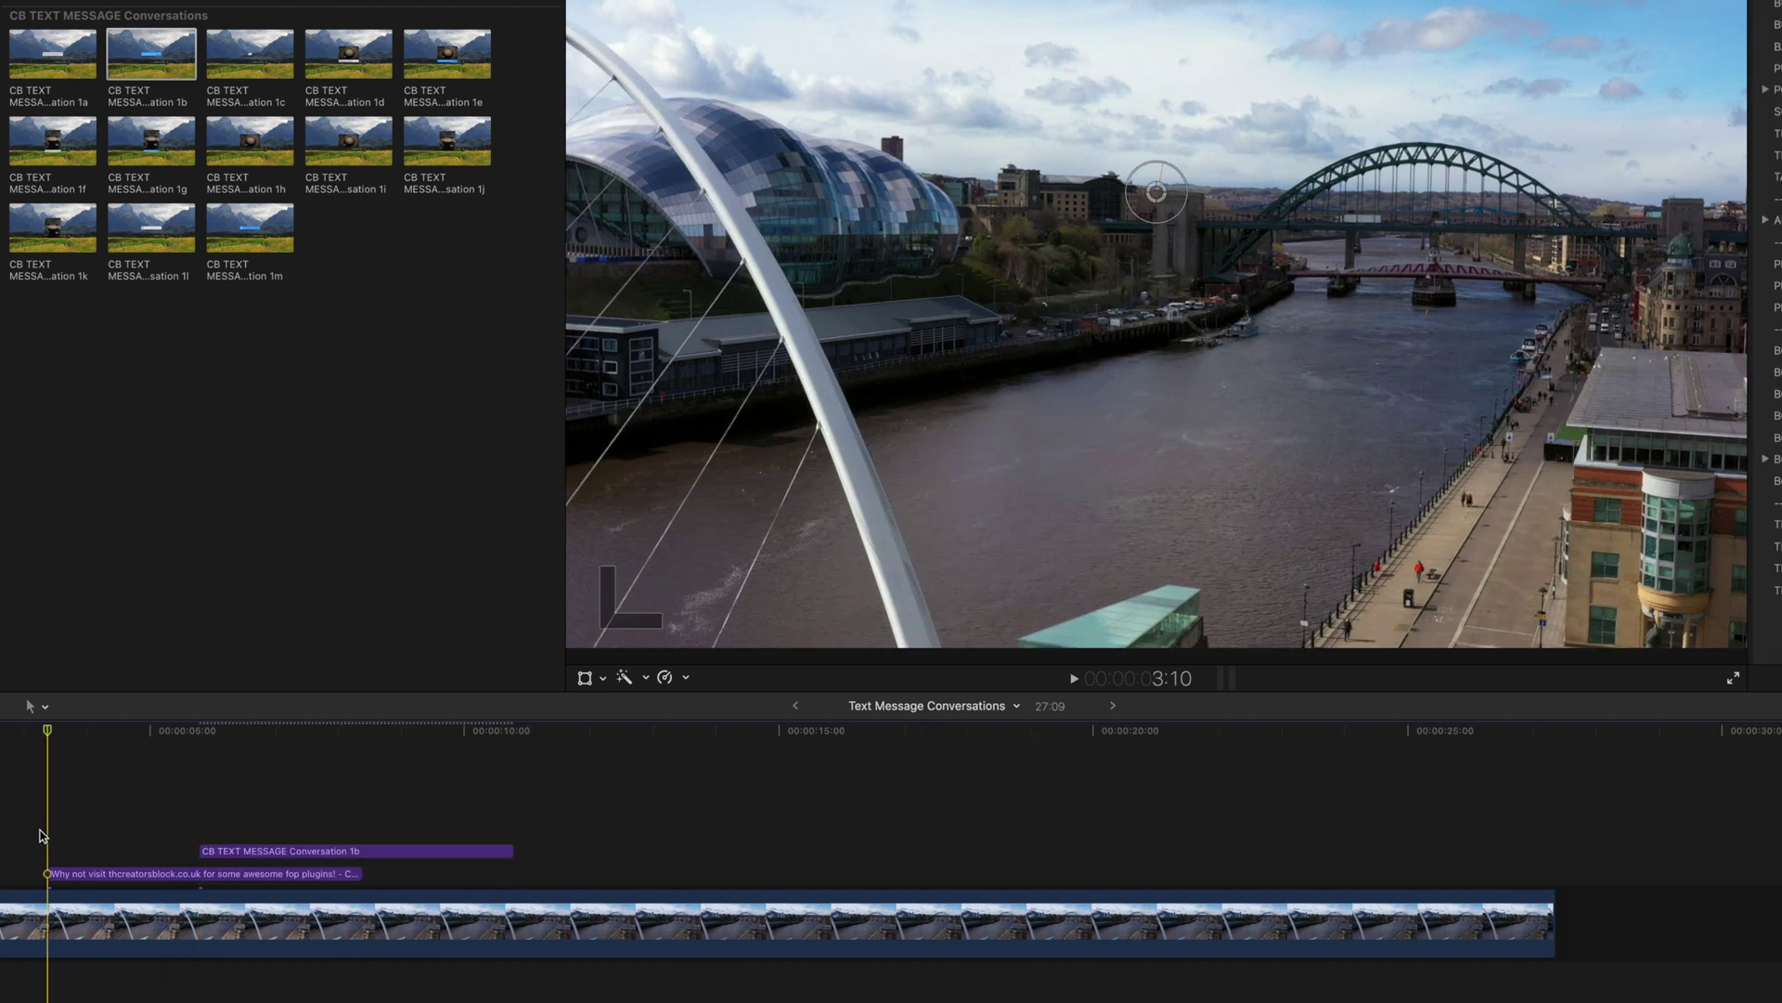
key(space)
key(space)
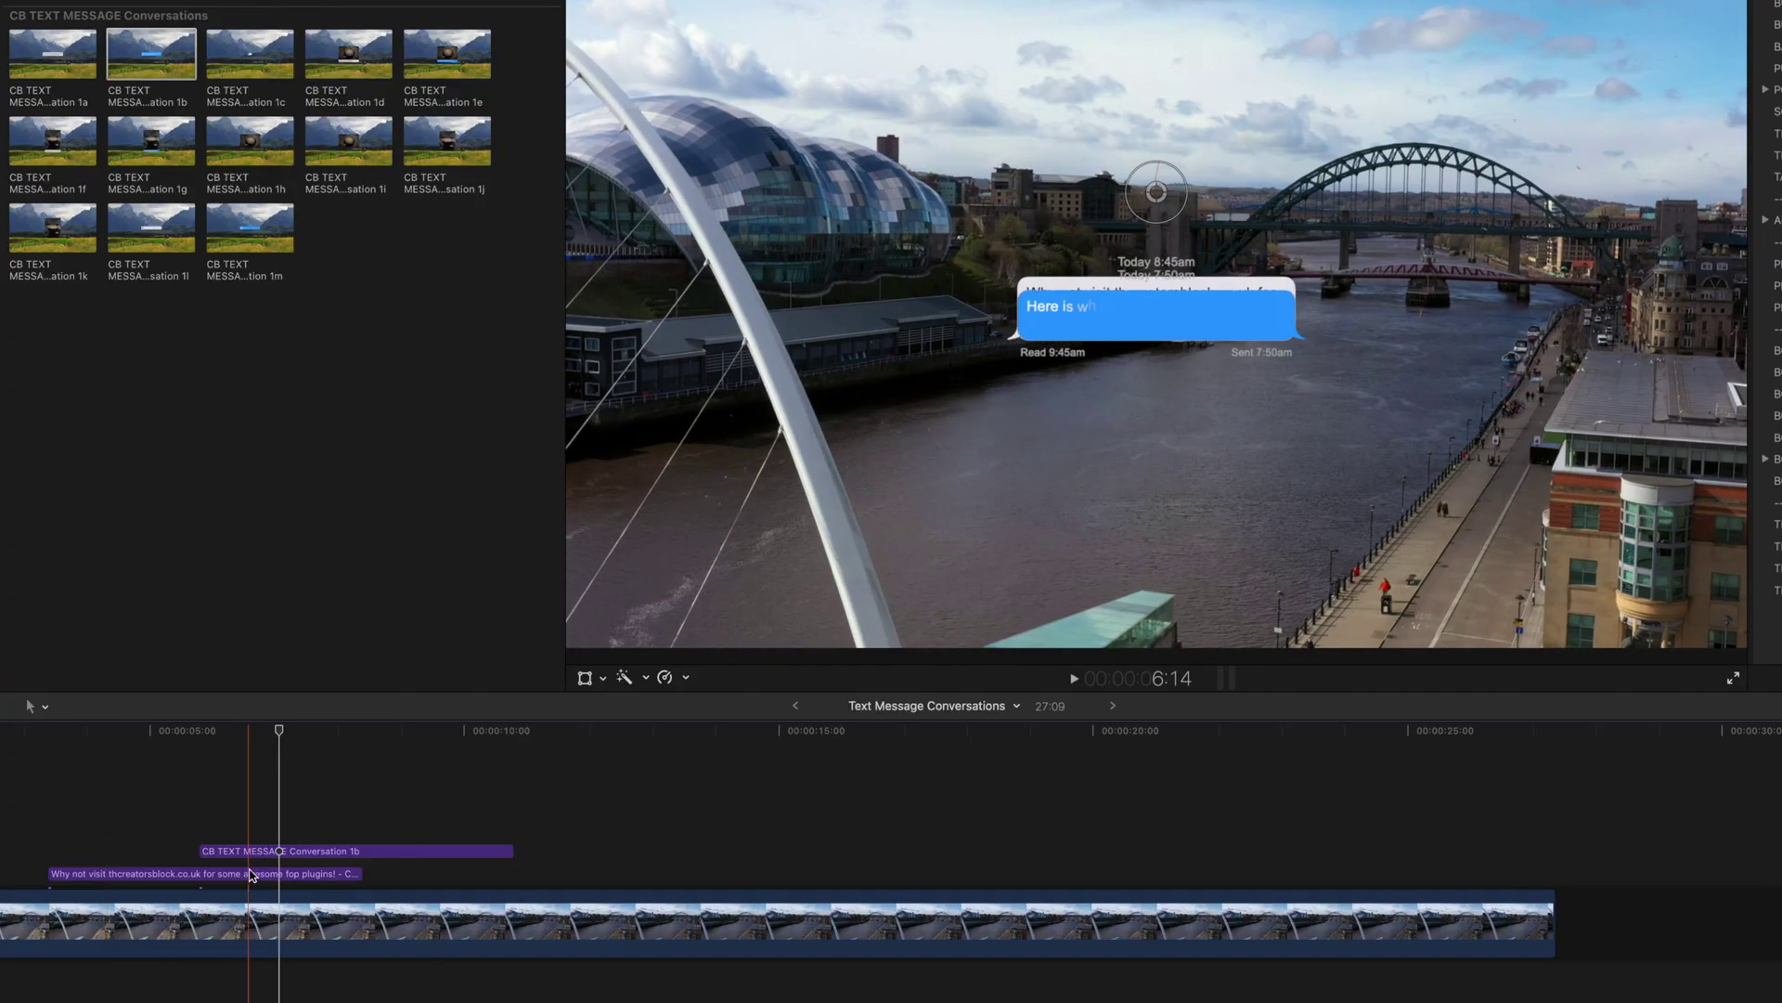
click(254, 852)
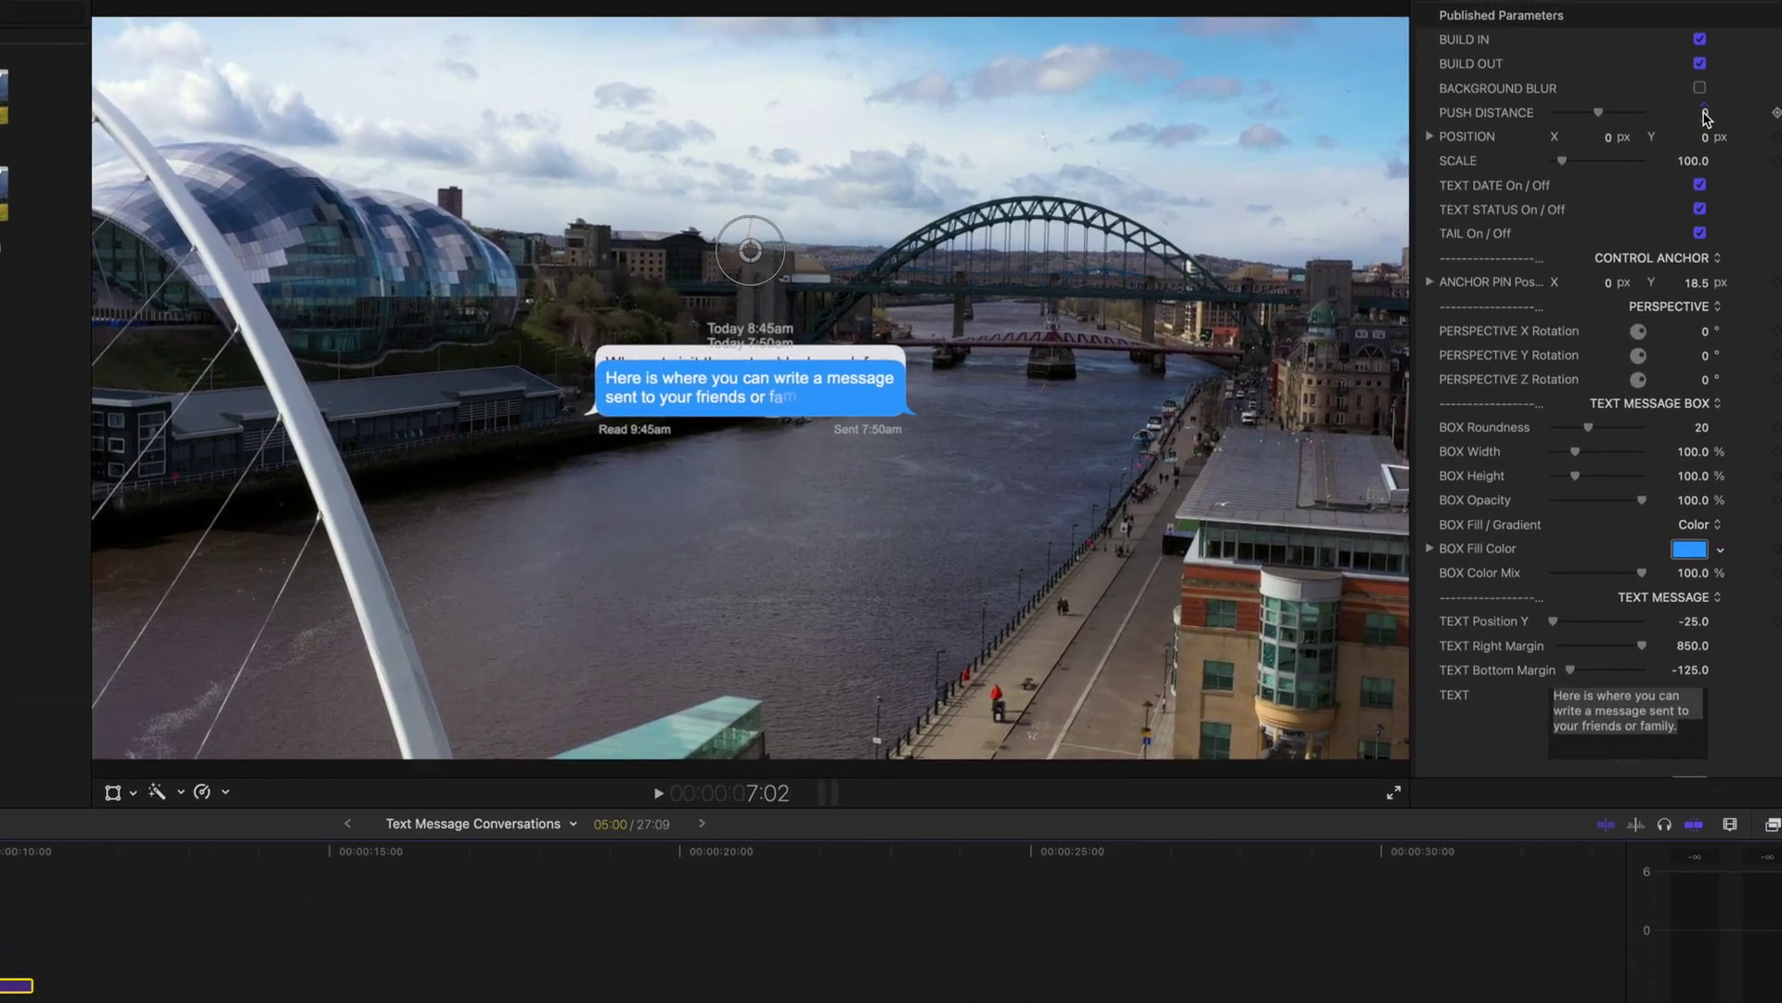
- Start editing the Conversation 1b title's Push Distance value
click(1706, 113)
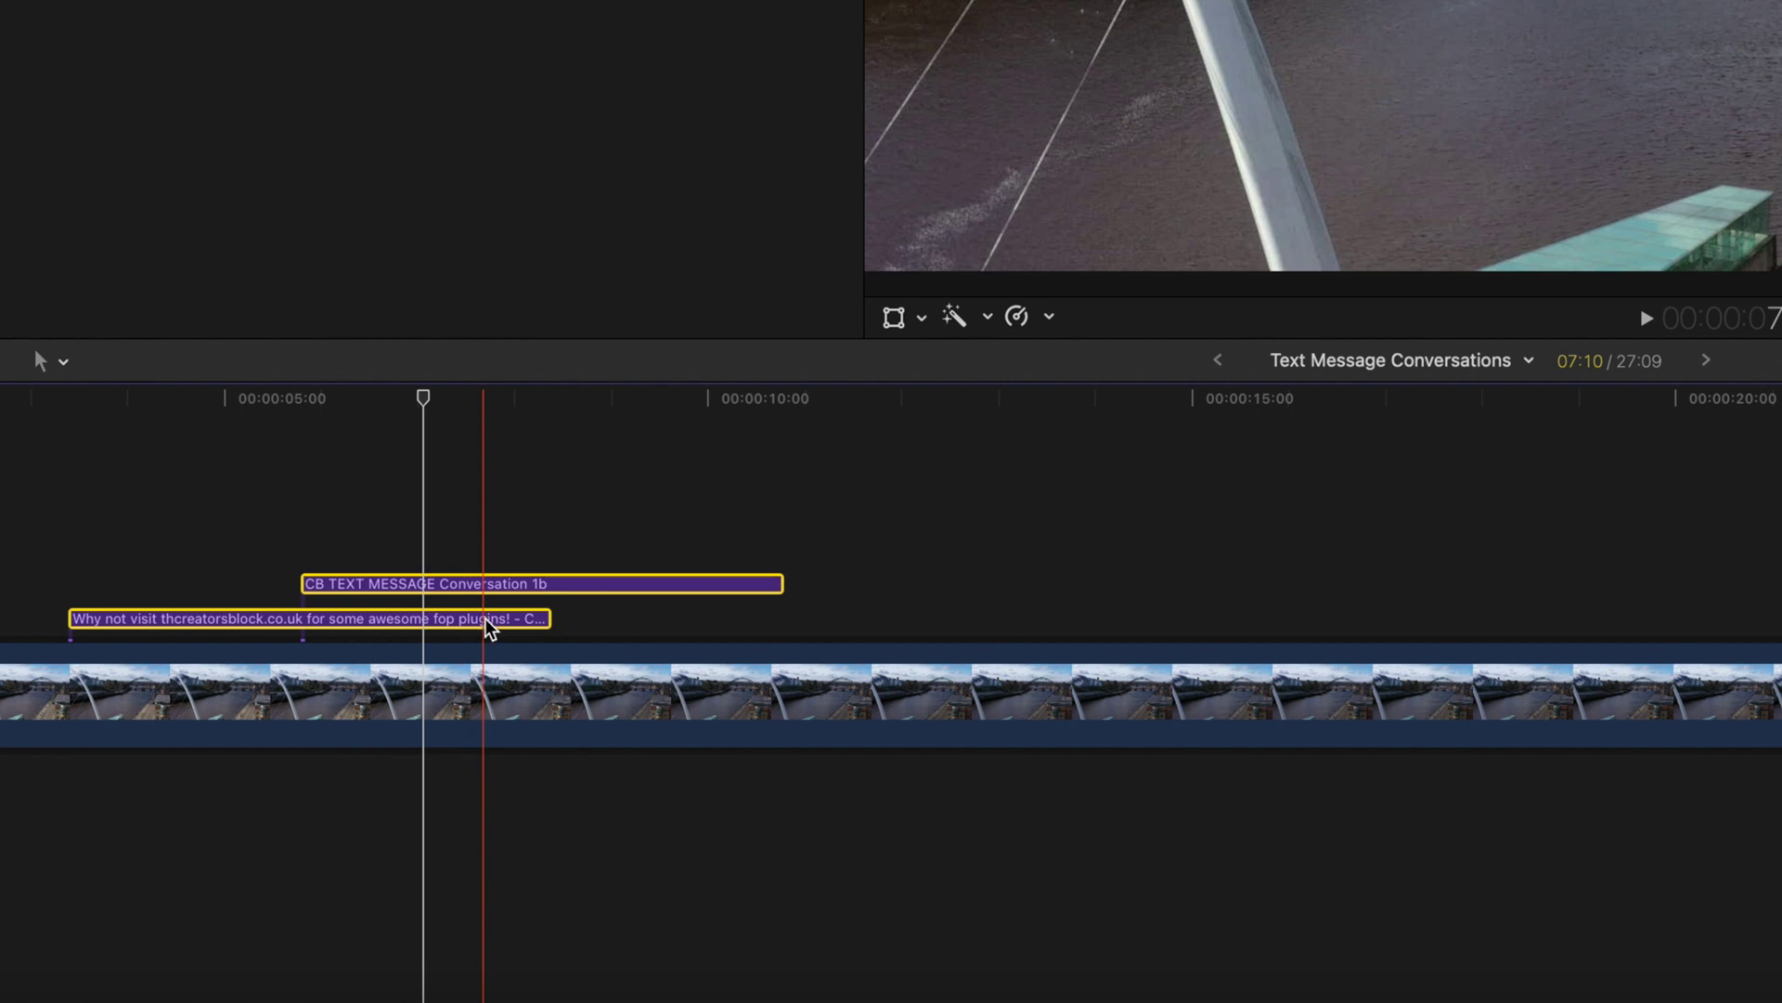
- Combine both titles into 'Text Message Conversations Clip', open it, and select the 1b title
right_click(486, 620)
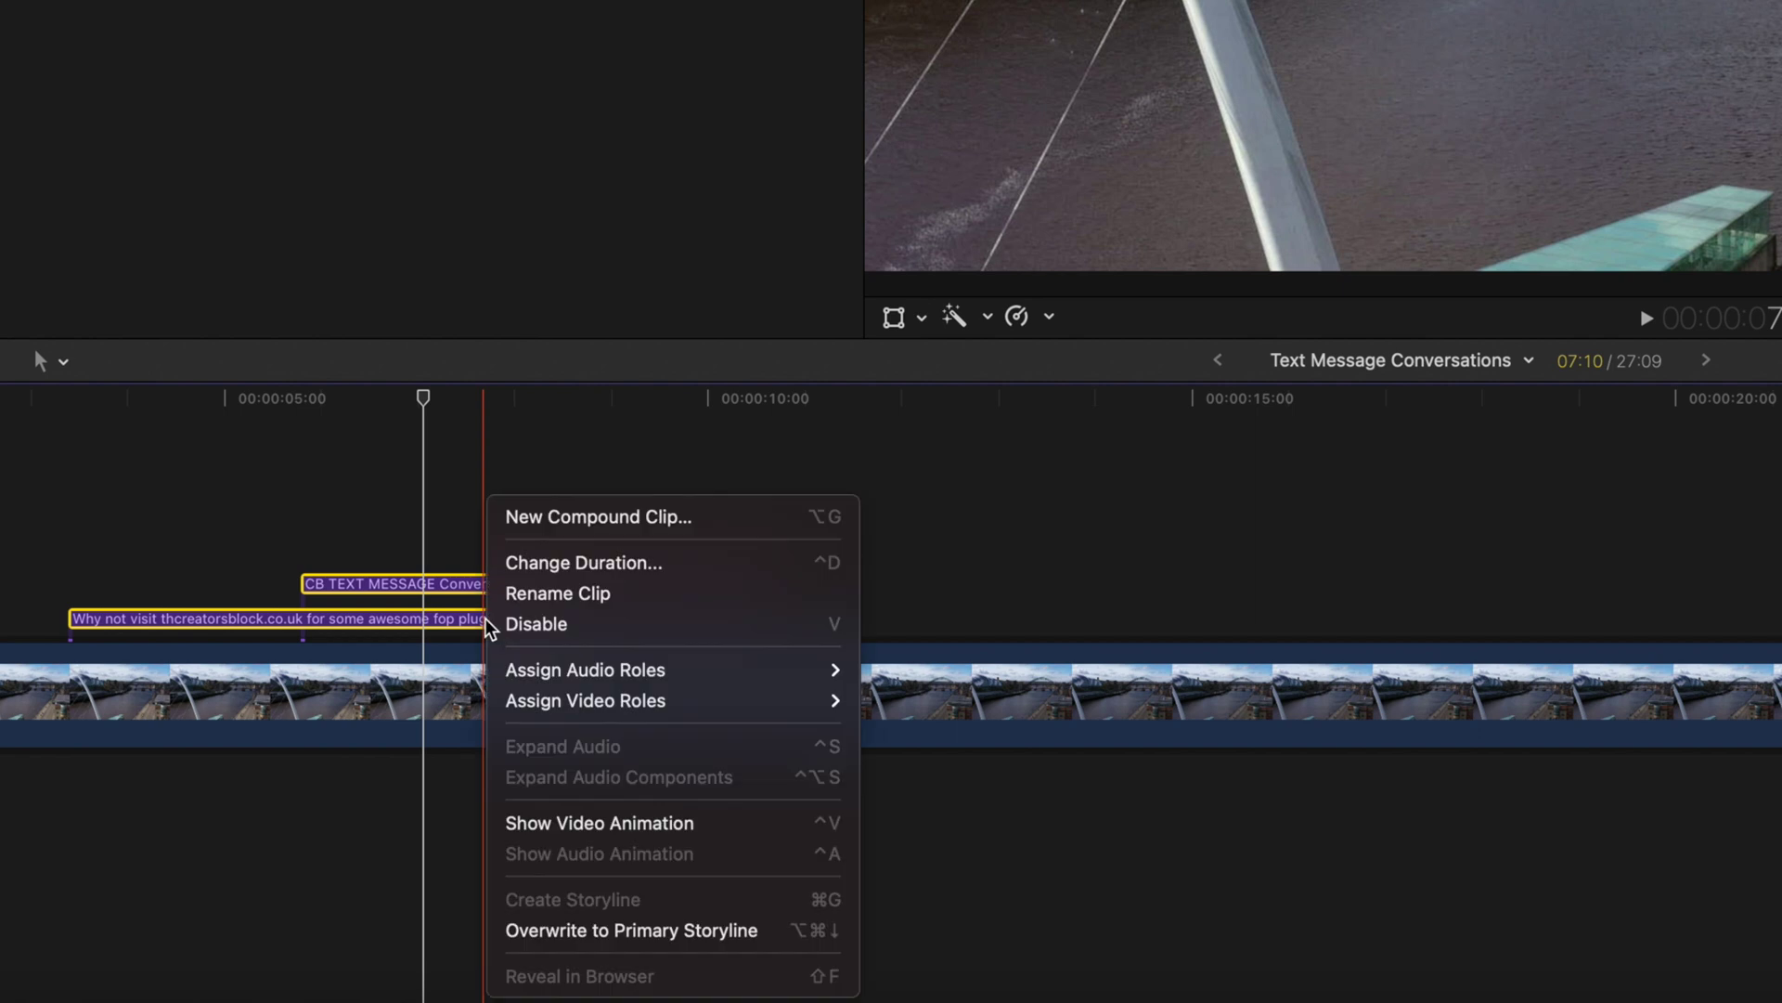
click(577, 520)
click(1303, 529)
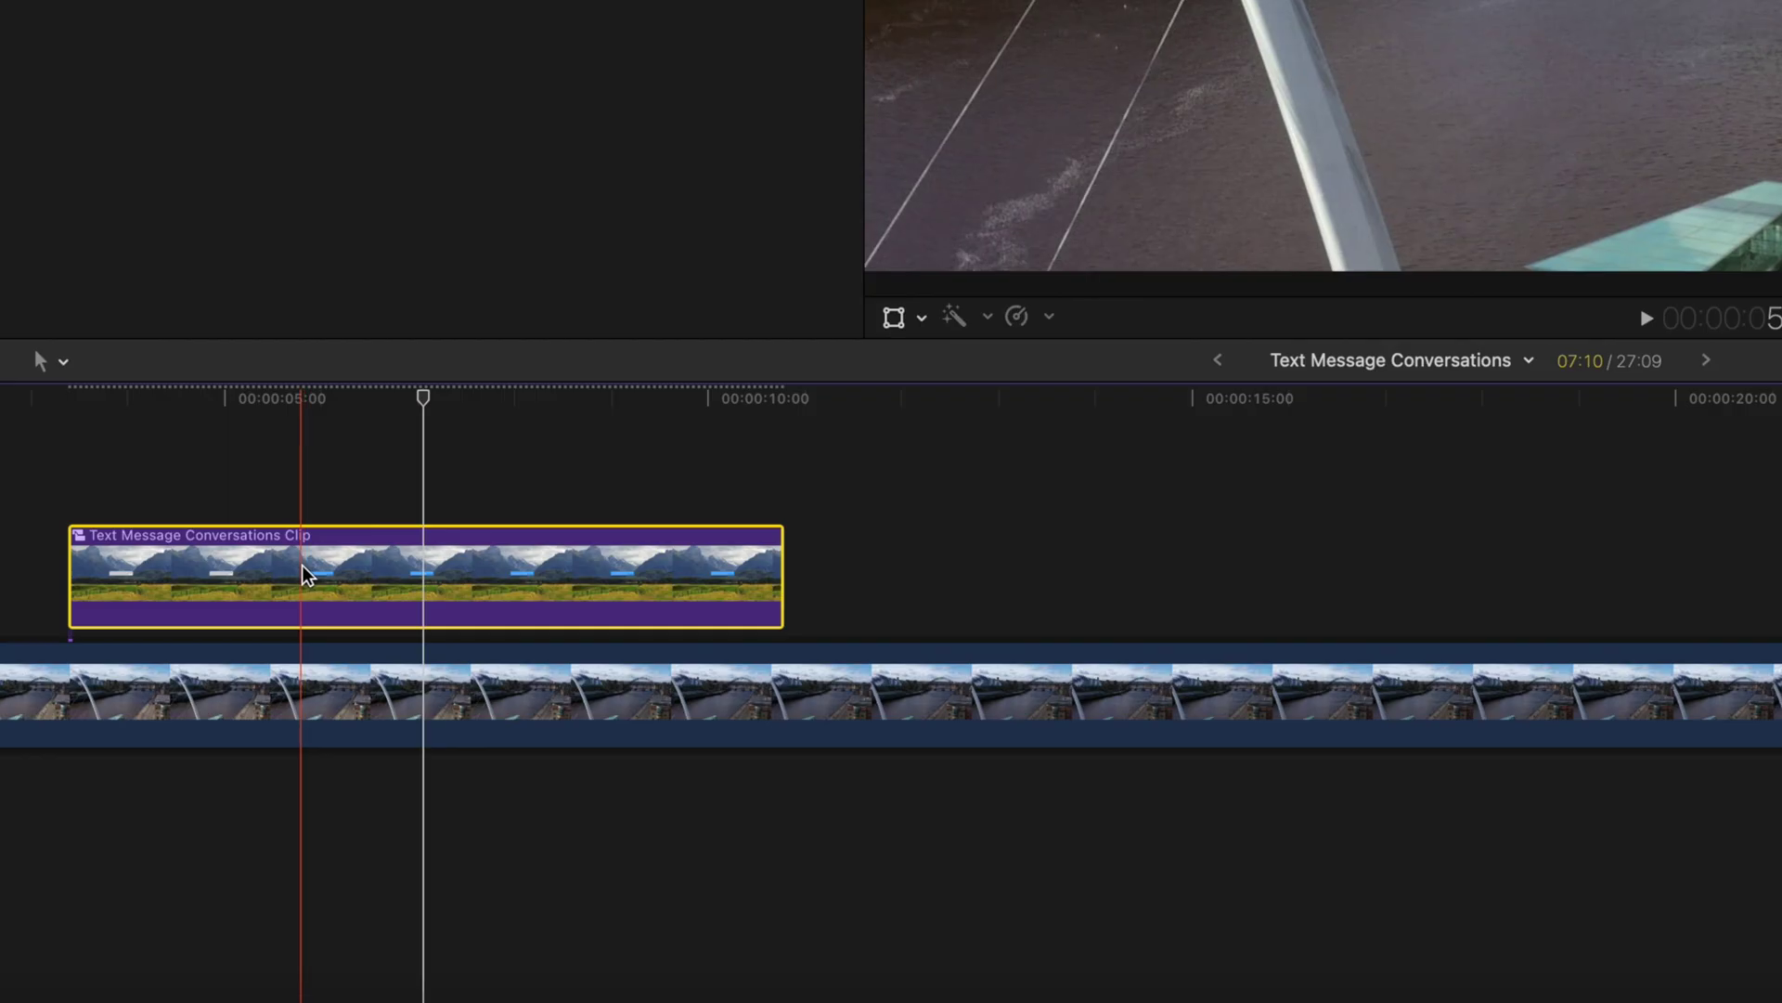
double_click(502, 576)
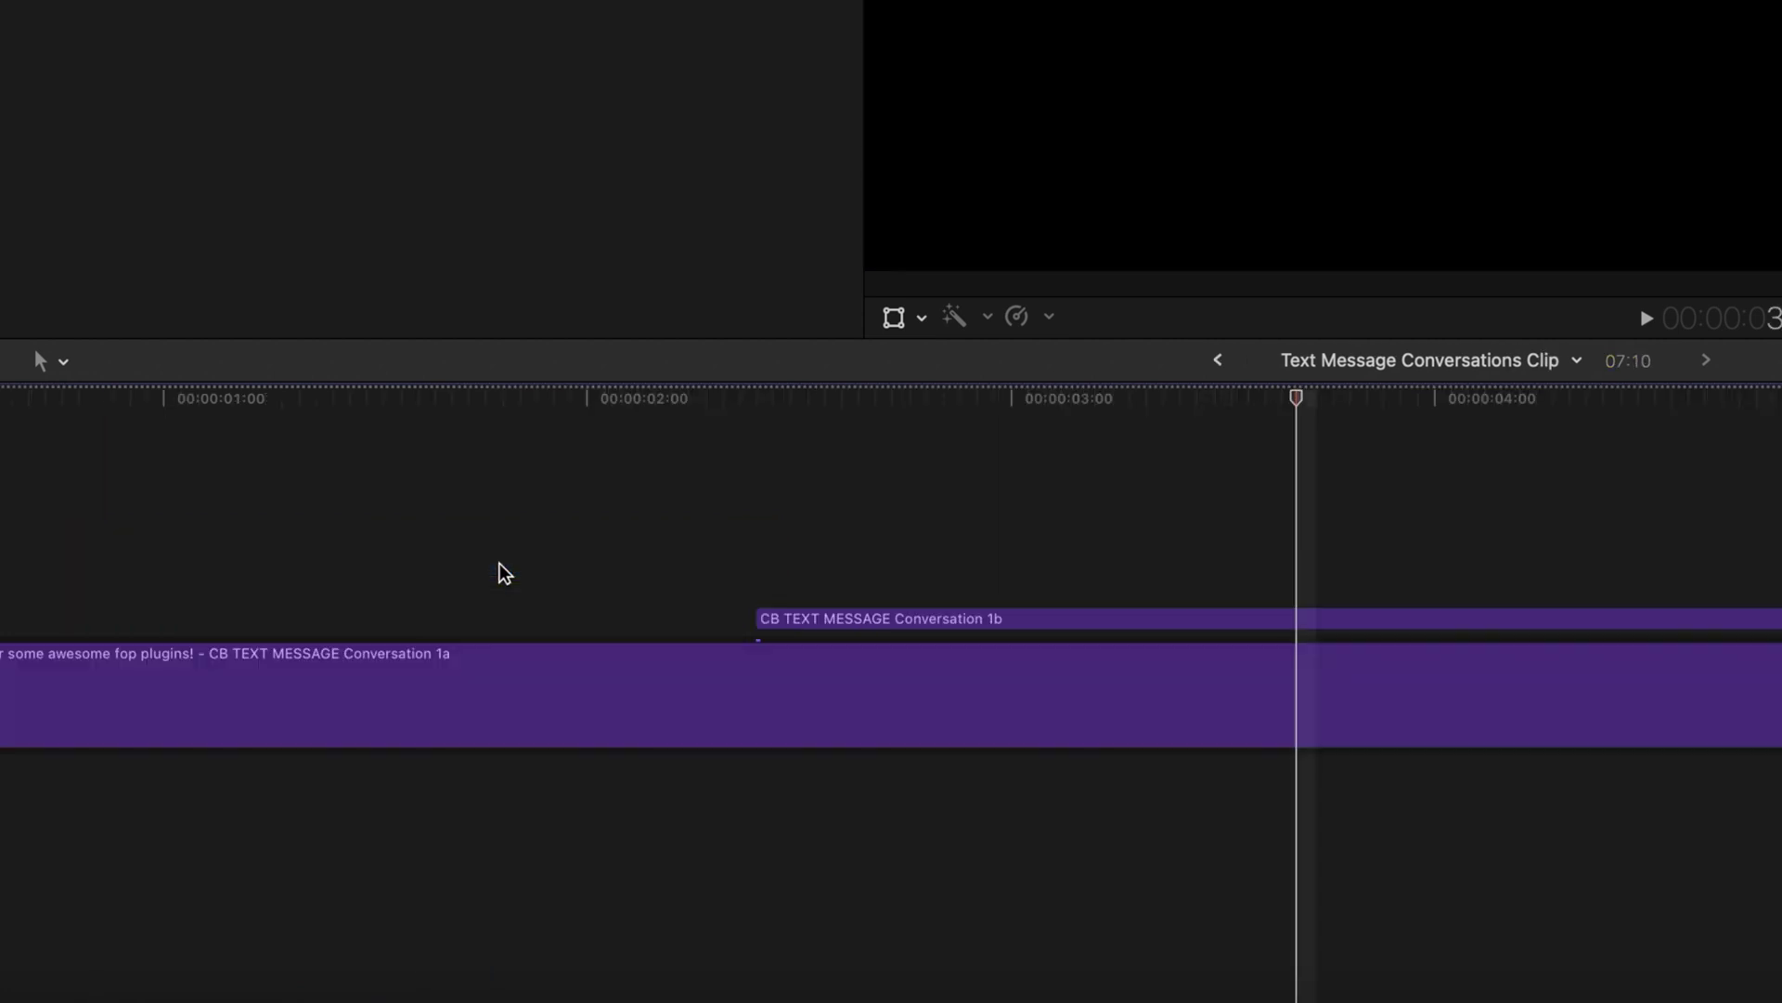
click(1014, 623)
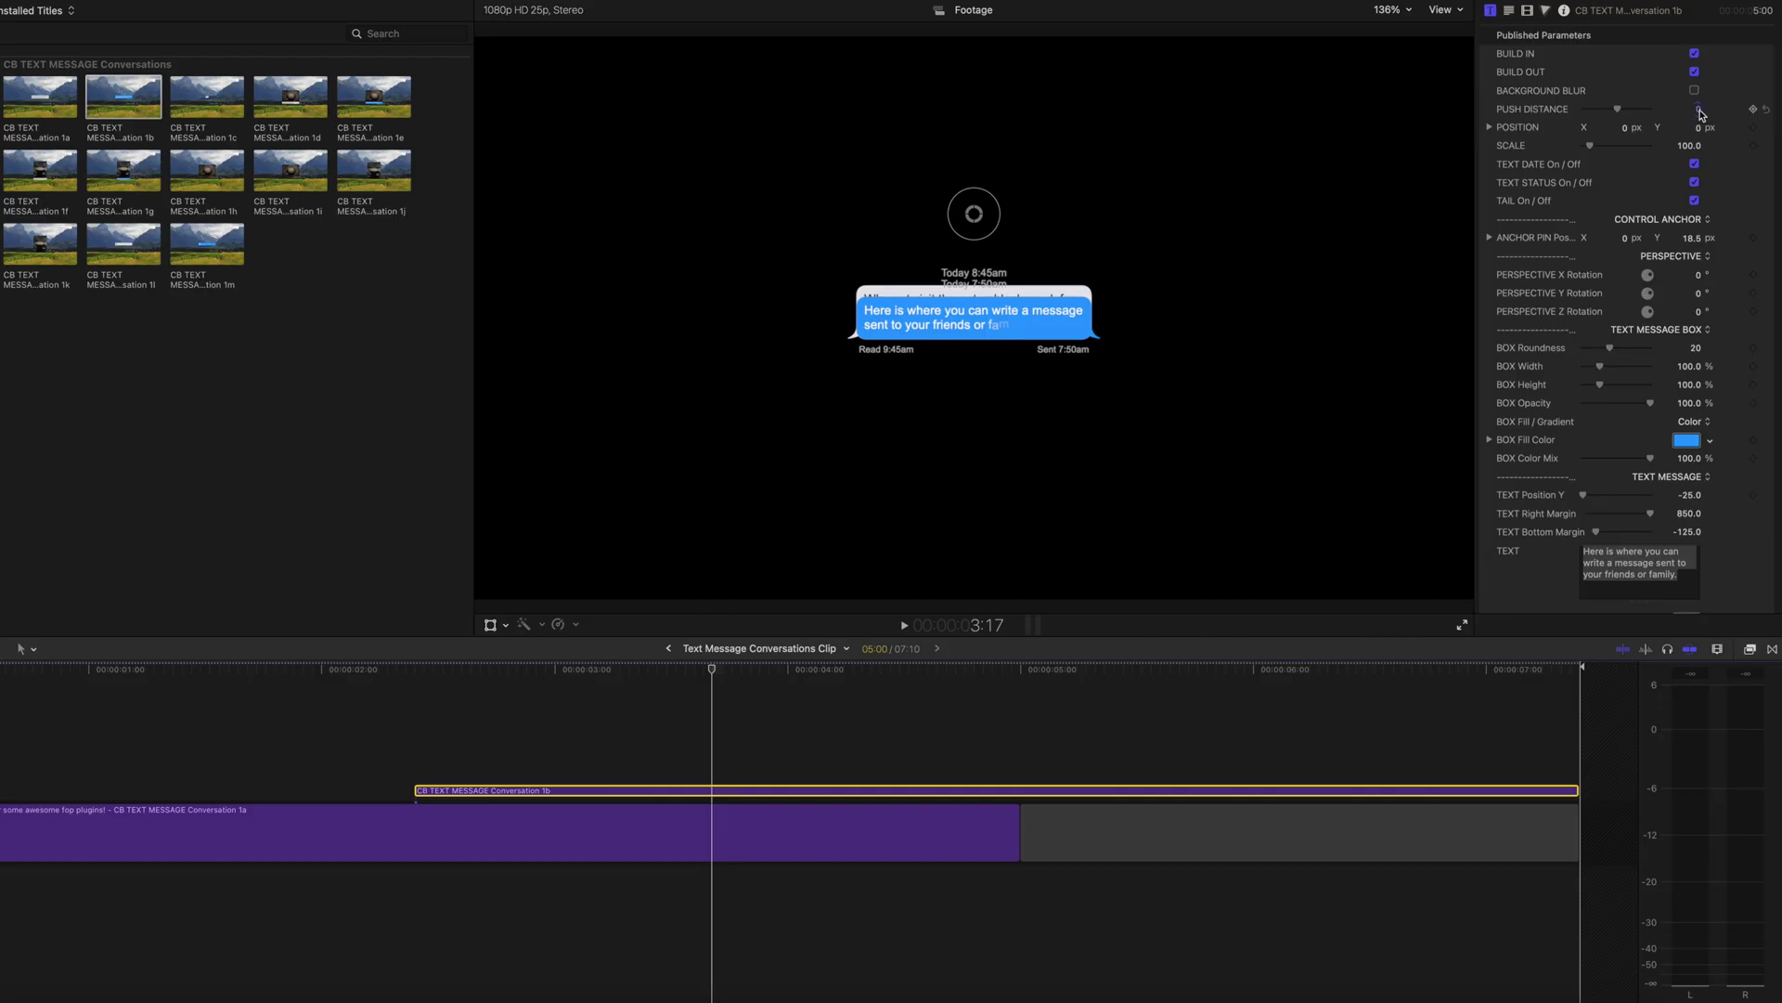
- Set the 1b title's Push Distance to 15, then return to the parent project
click(1699, 109)
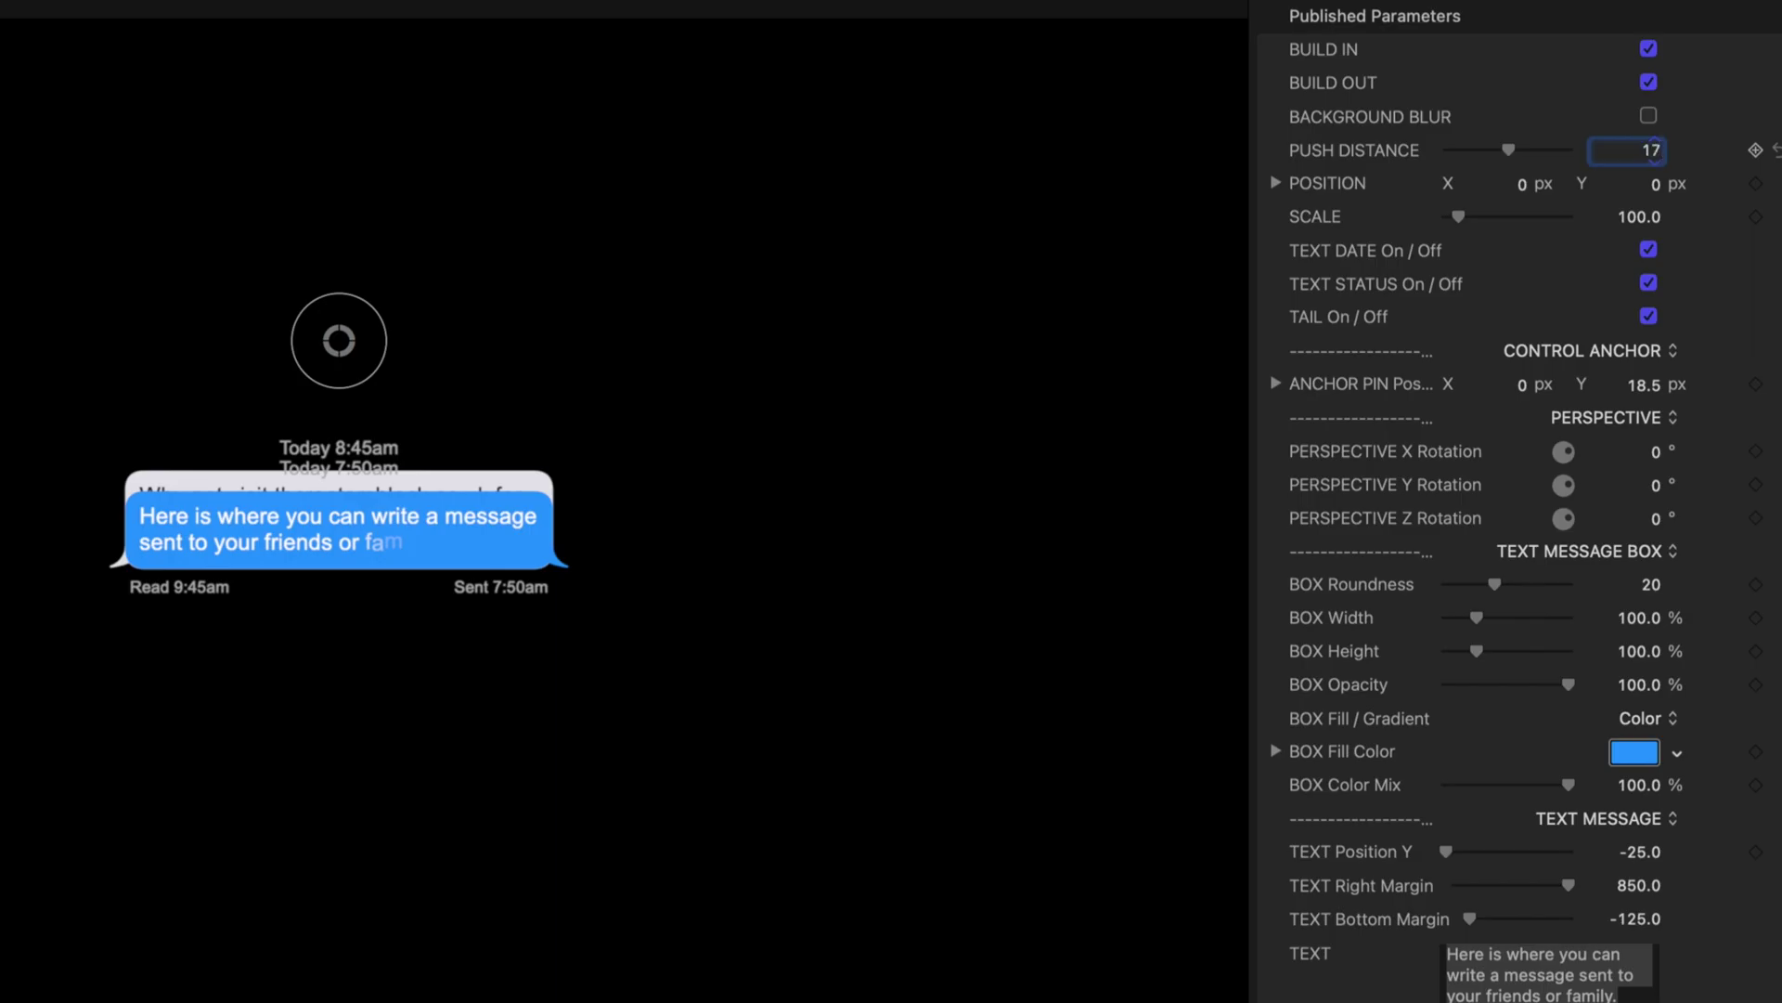
key(Return)
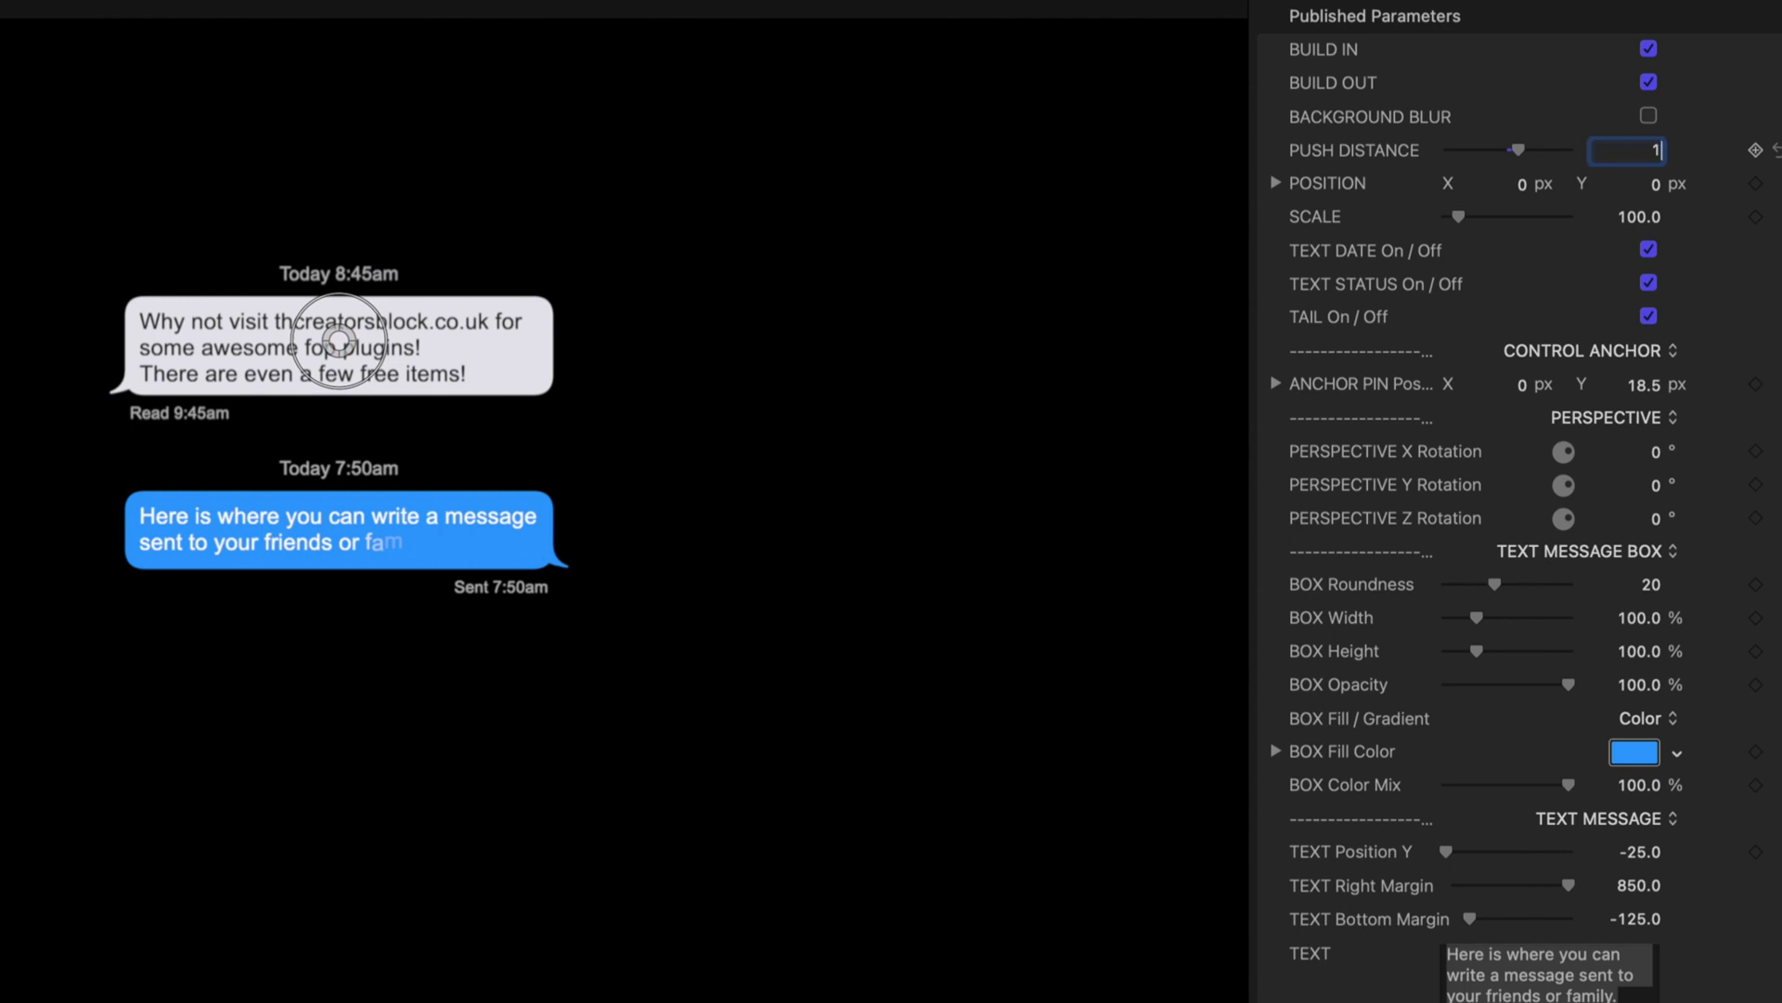
key(Return)
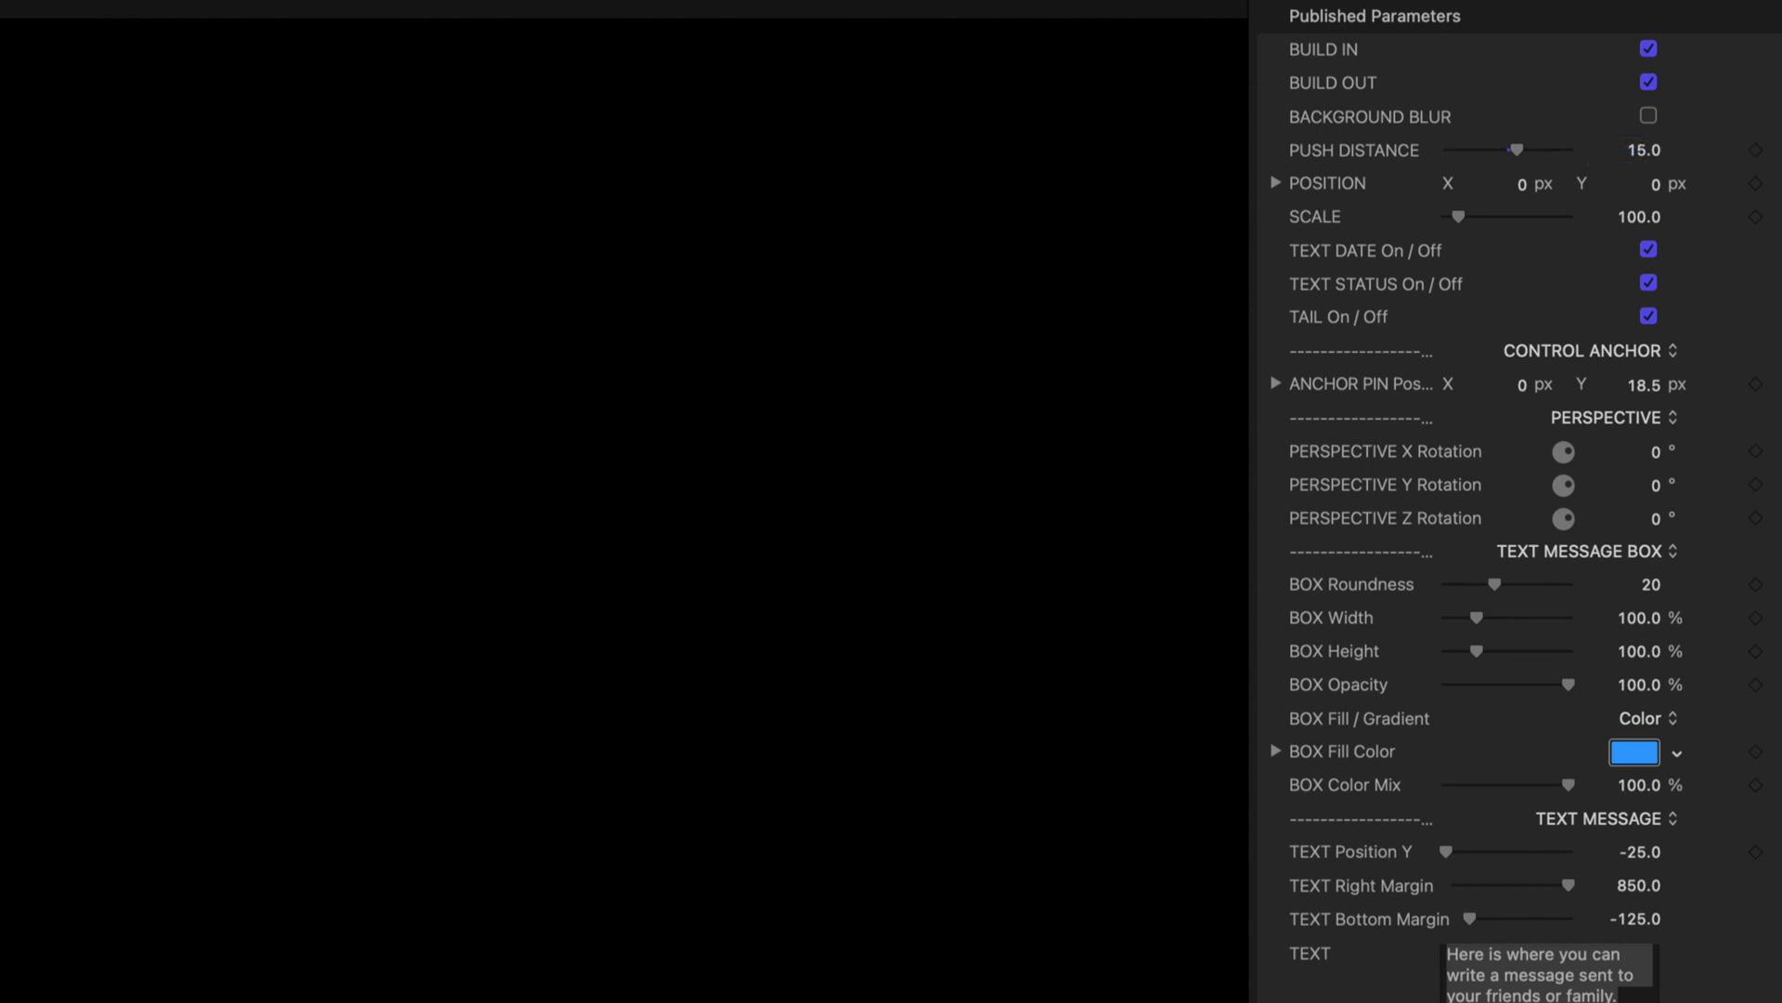
click(561, 729)
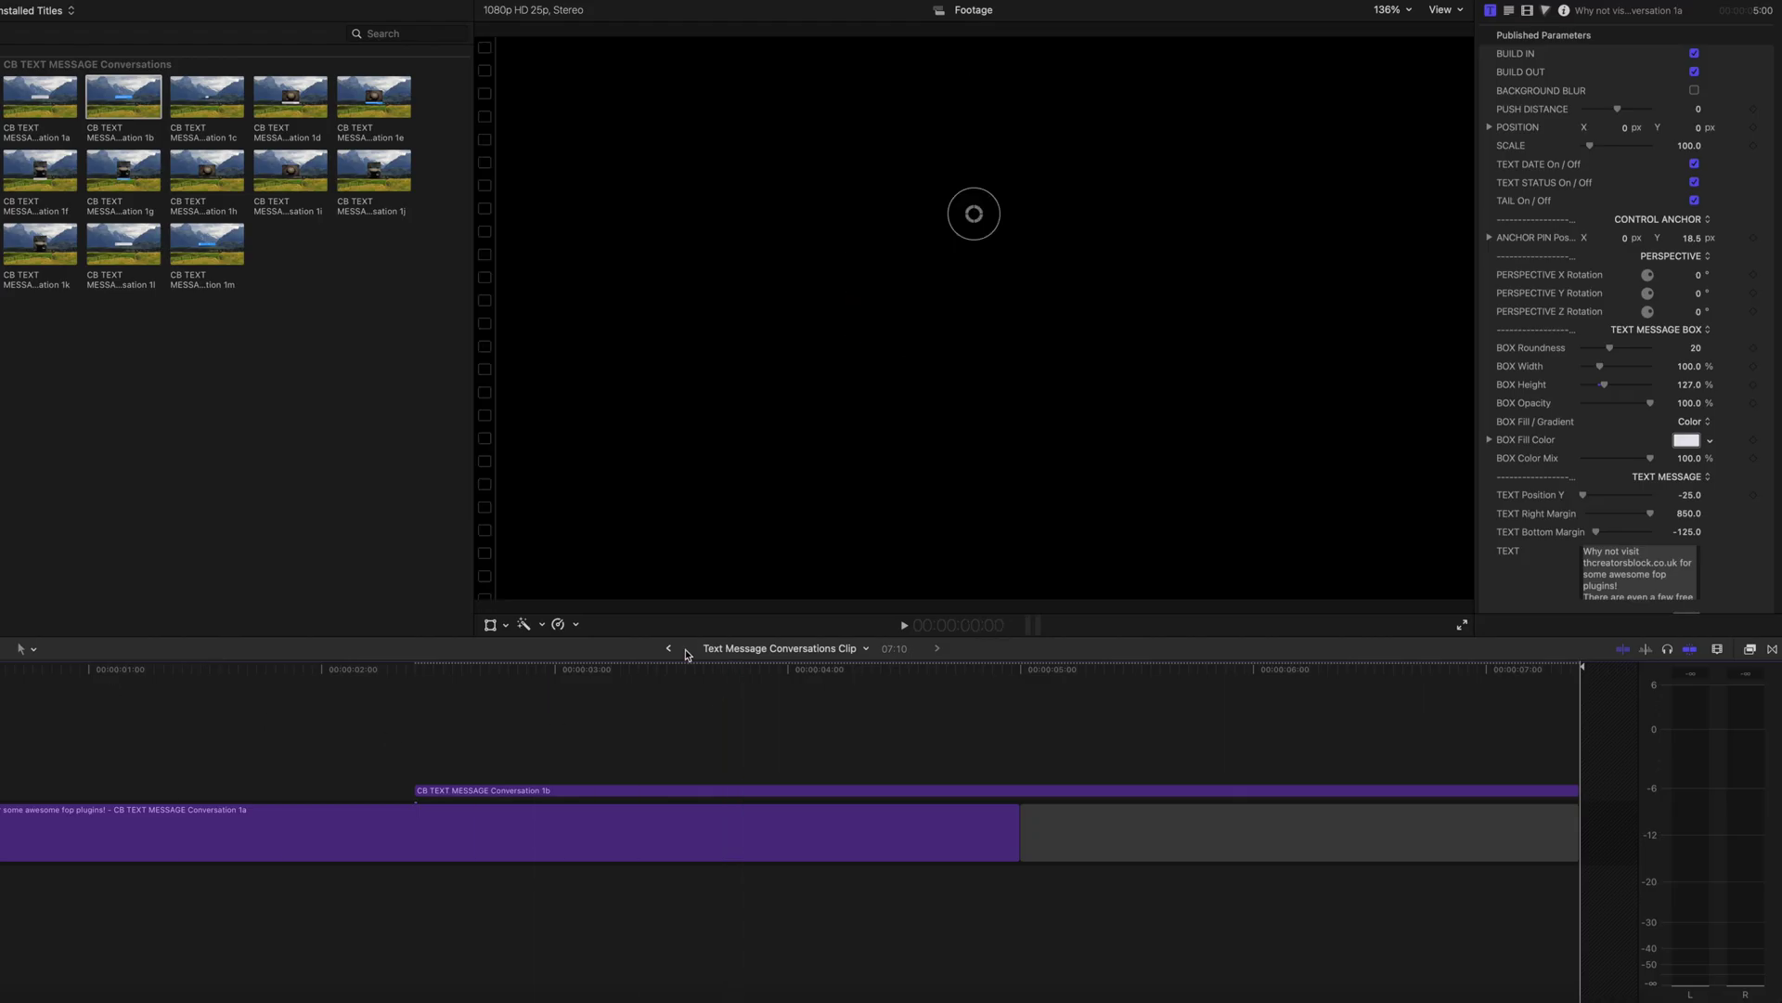
click(669, 648)
key(space)
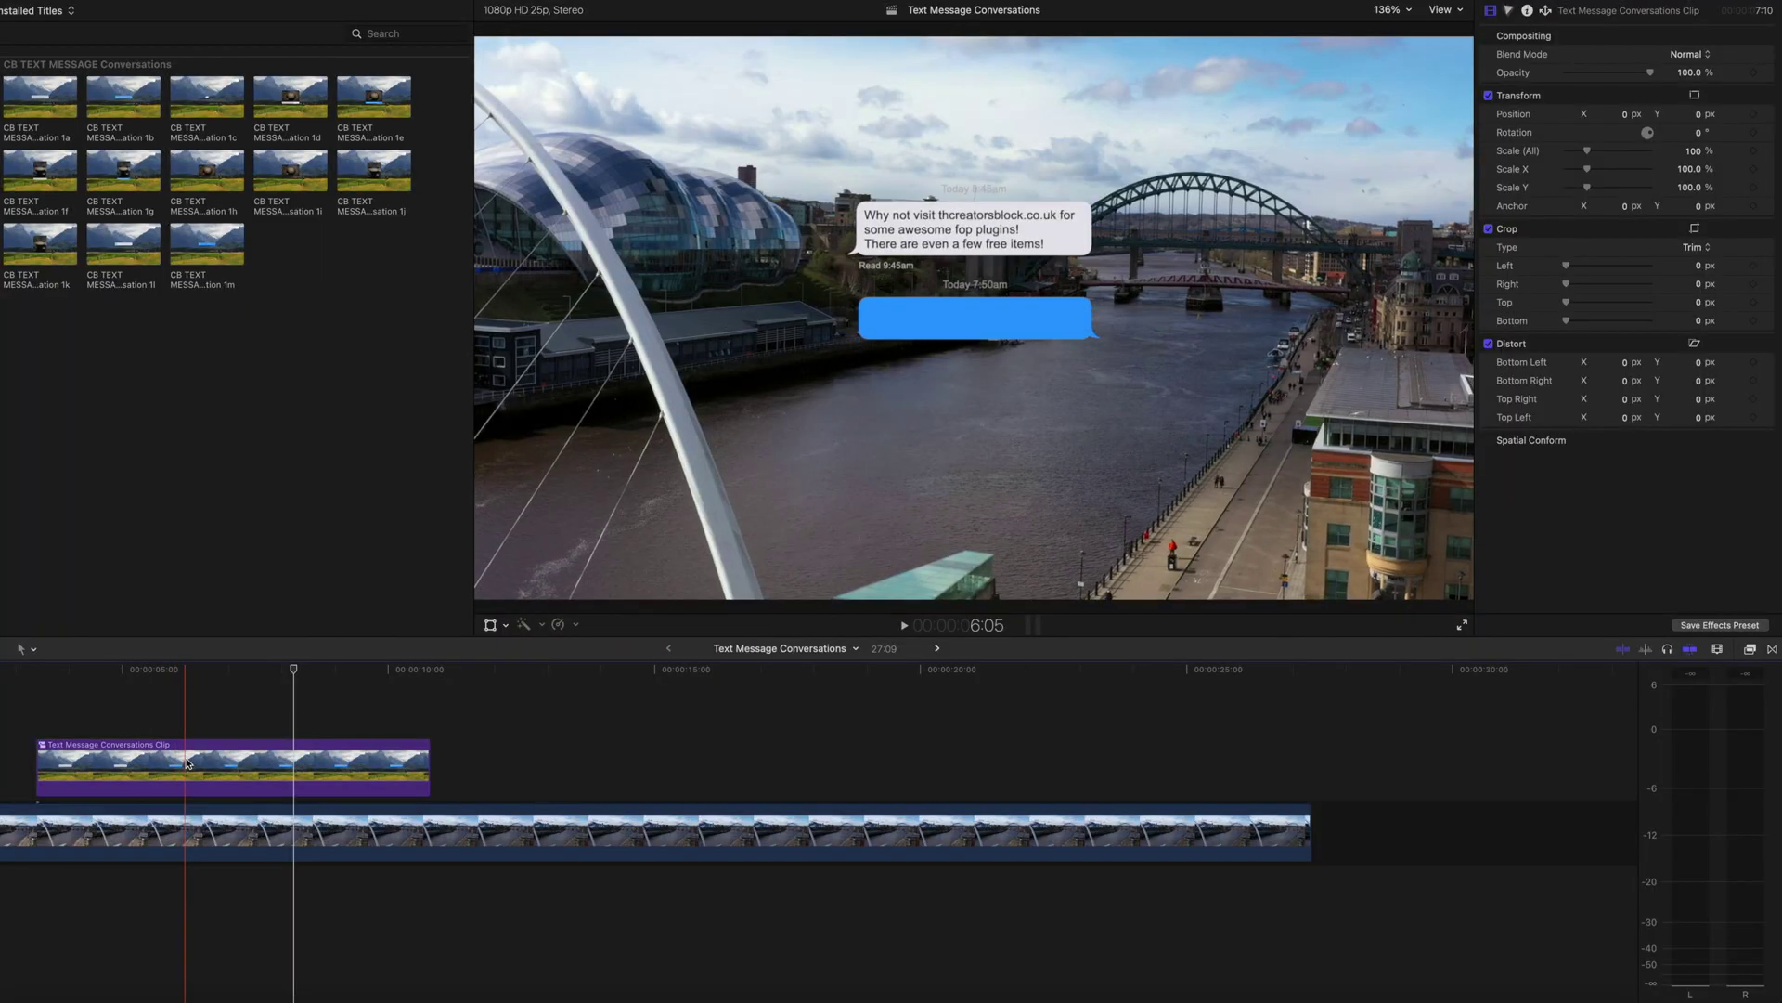
- Reopen the Text Message Conversations Clip compound and extend the 1a title to end at 7:10
double_click(186, 763)
scroll(912, 848, right, 3)
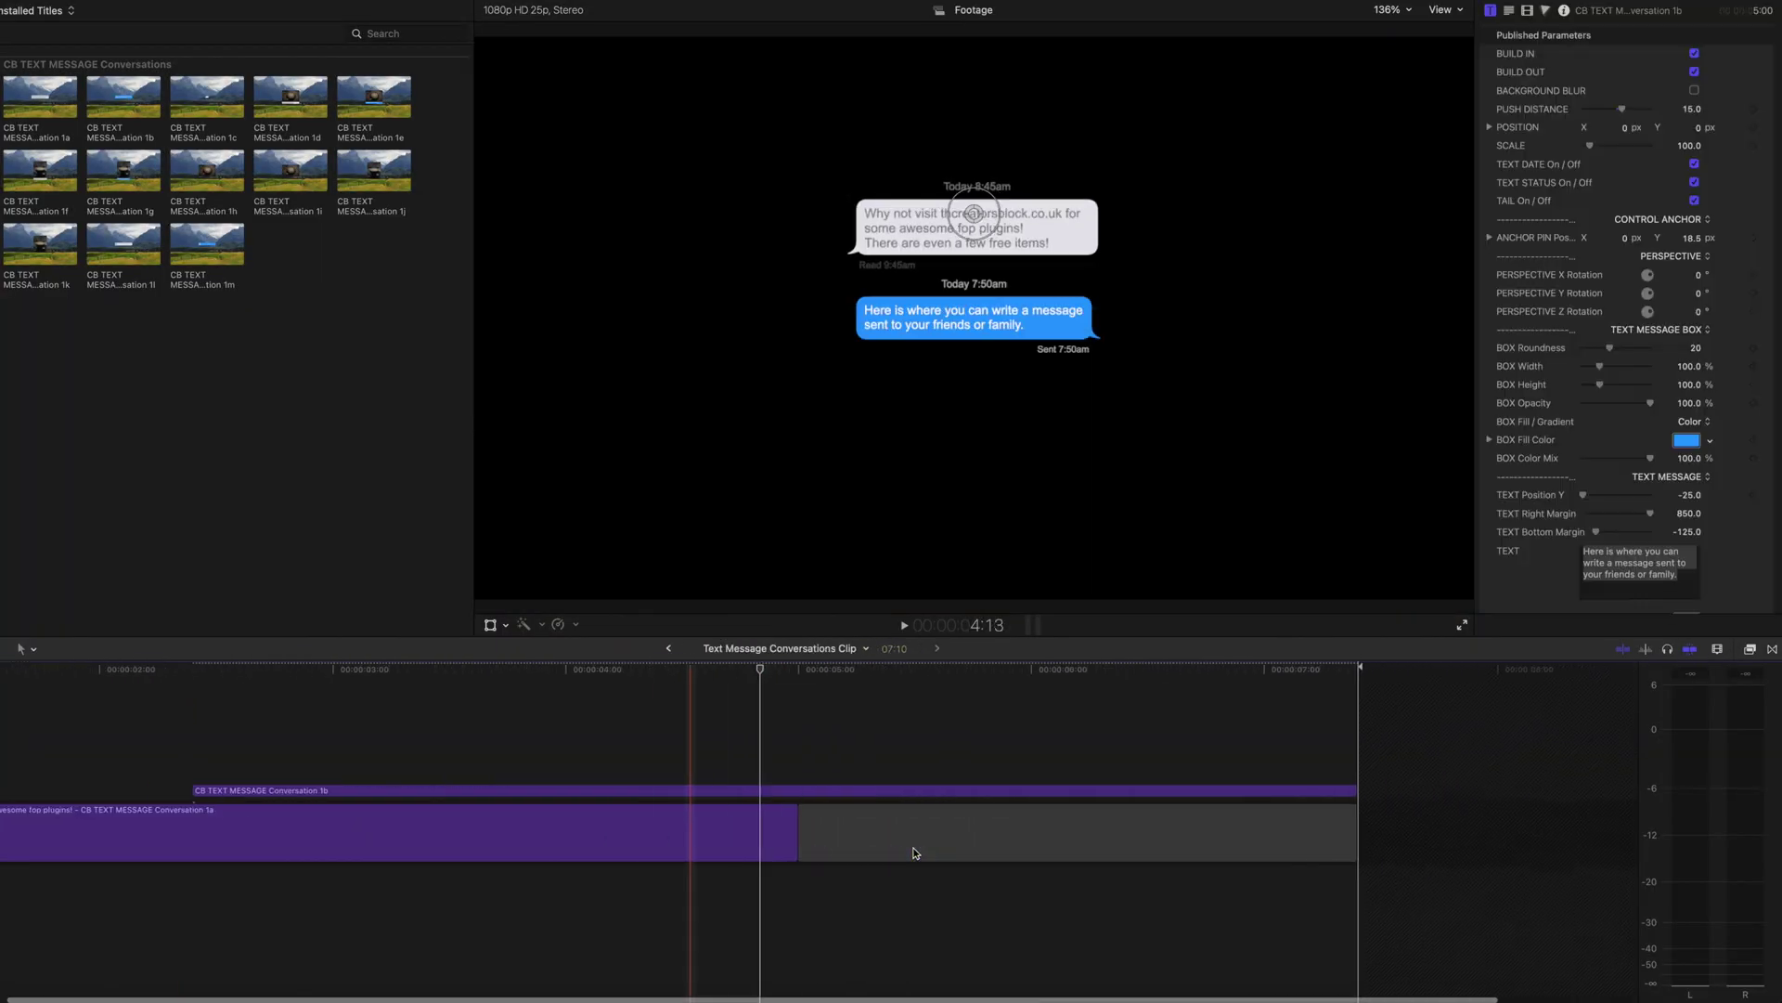
drag(733, 838, 1290, 820)
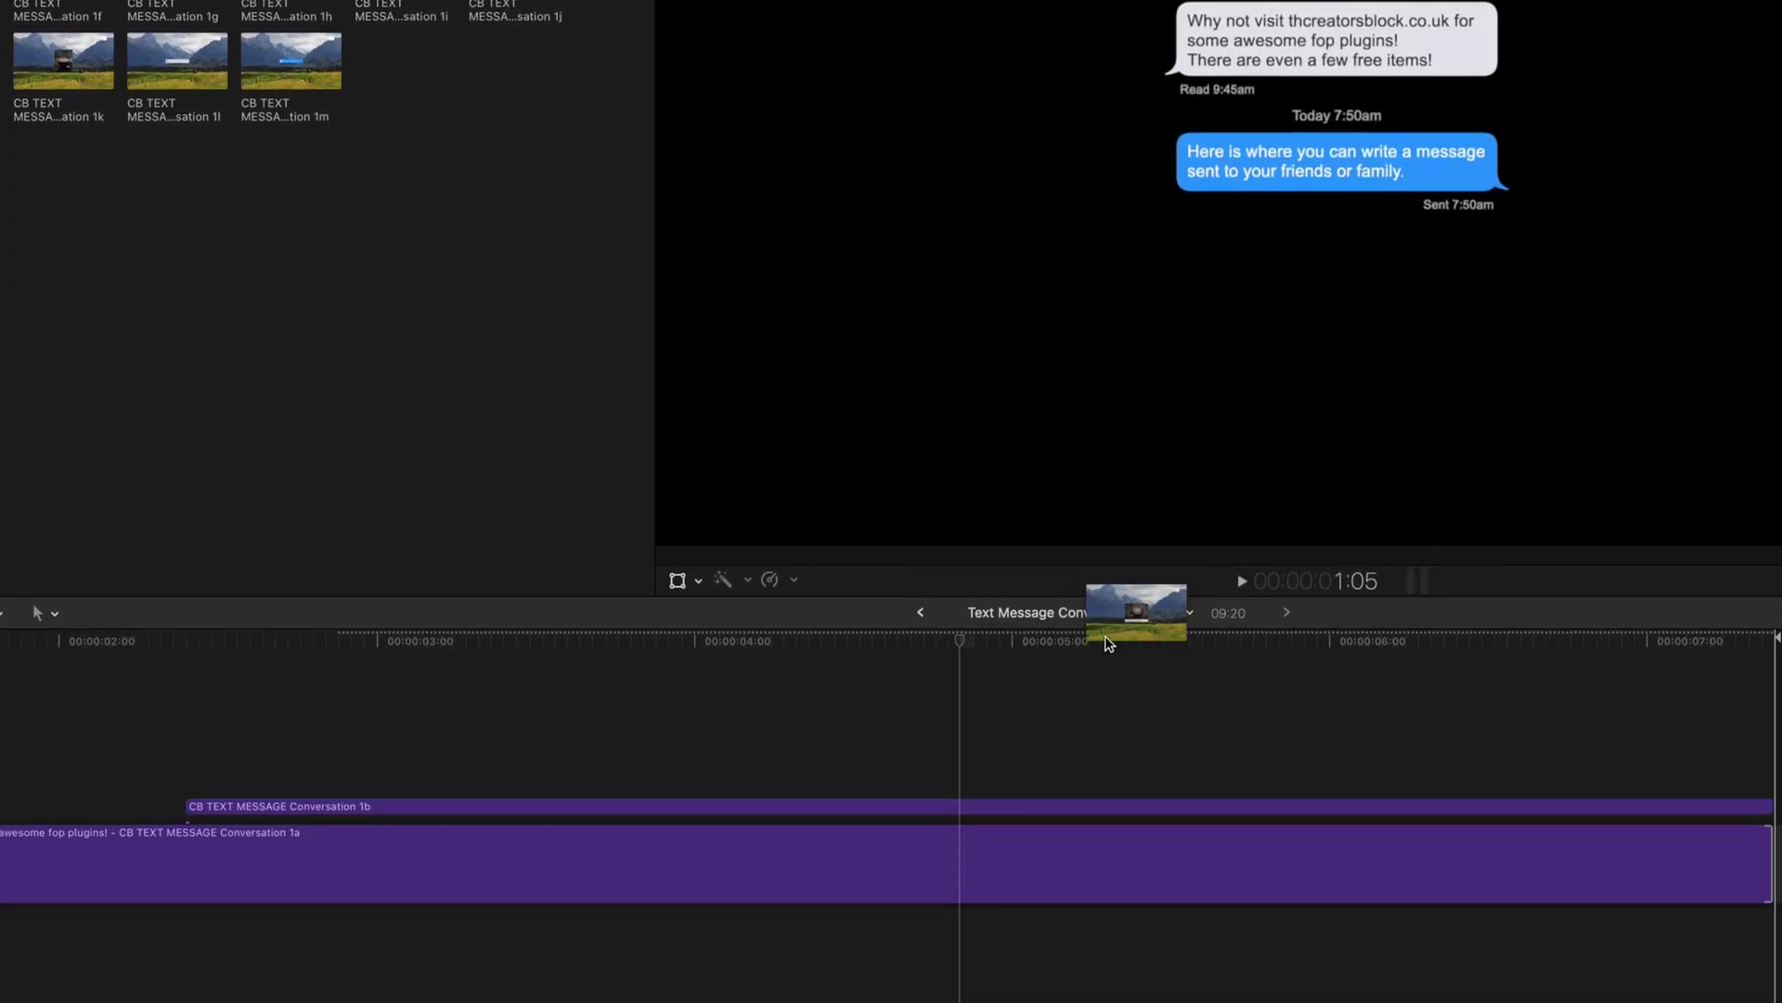
- Add the CB TEXT MESSAGE Conversation 1d image title at the playhead and set its Push Distance
drag(1108, 643, 971, 677)
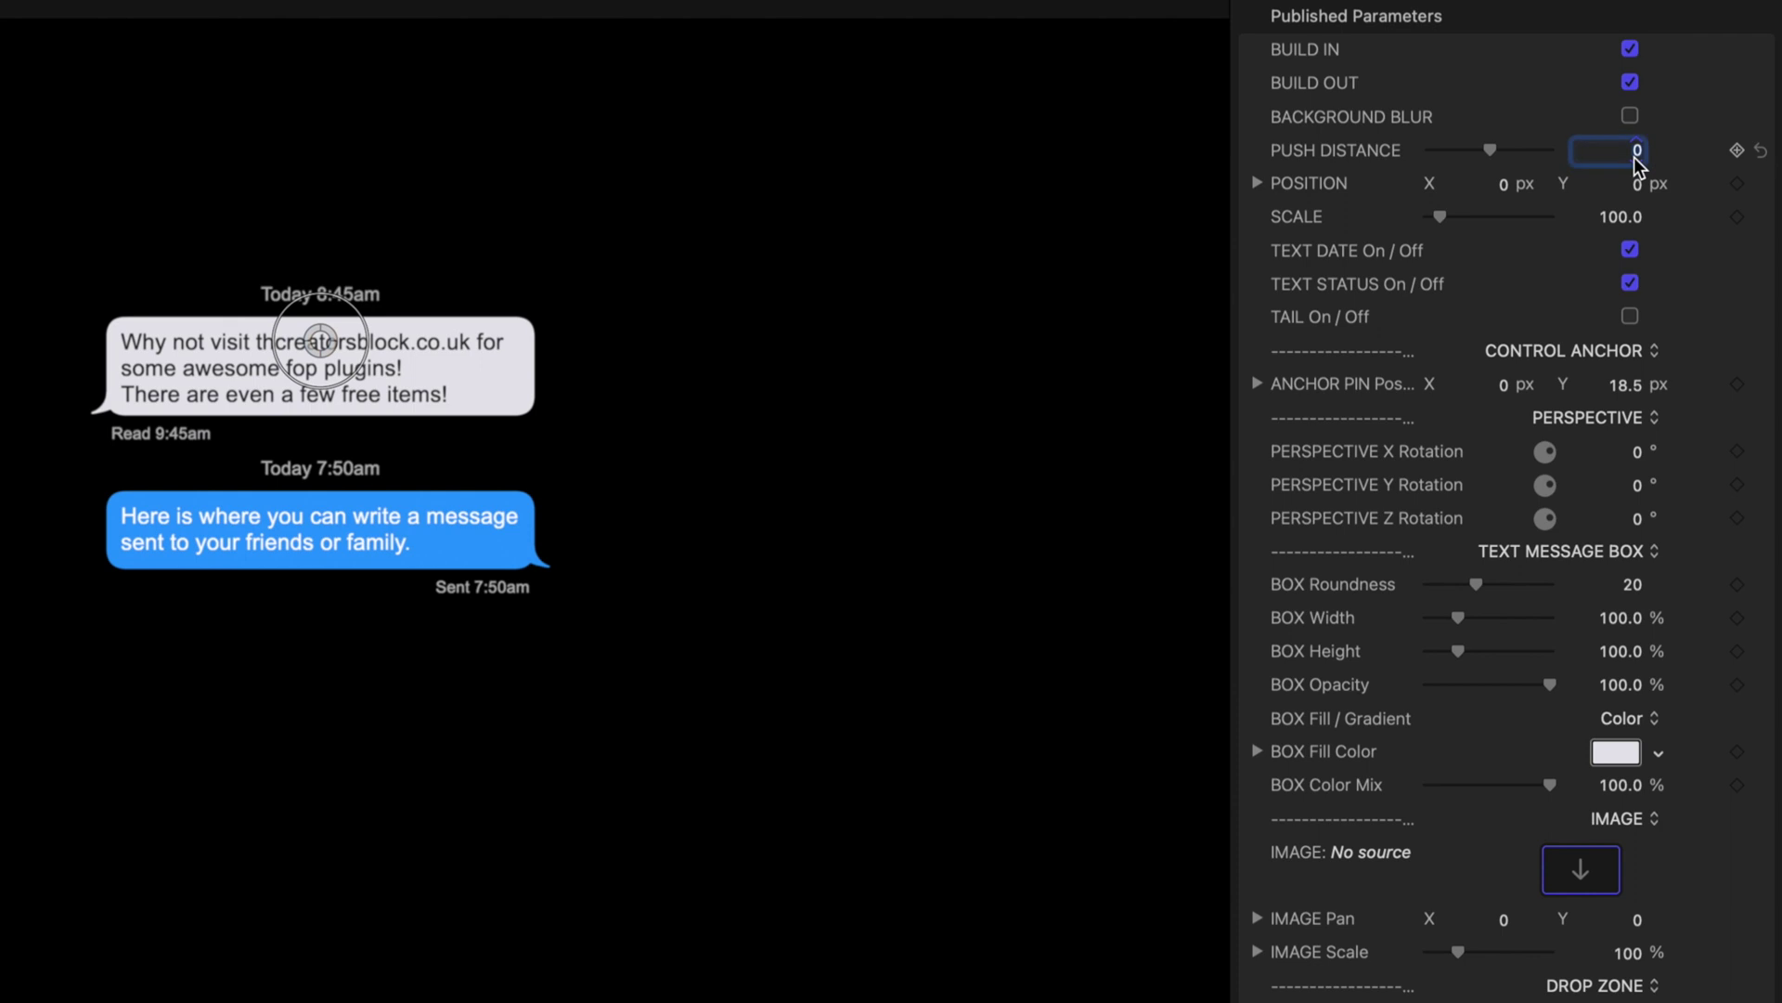
text(25)
key(Return)
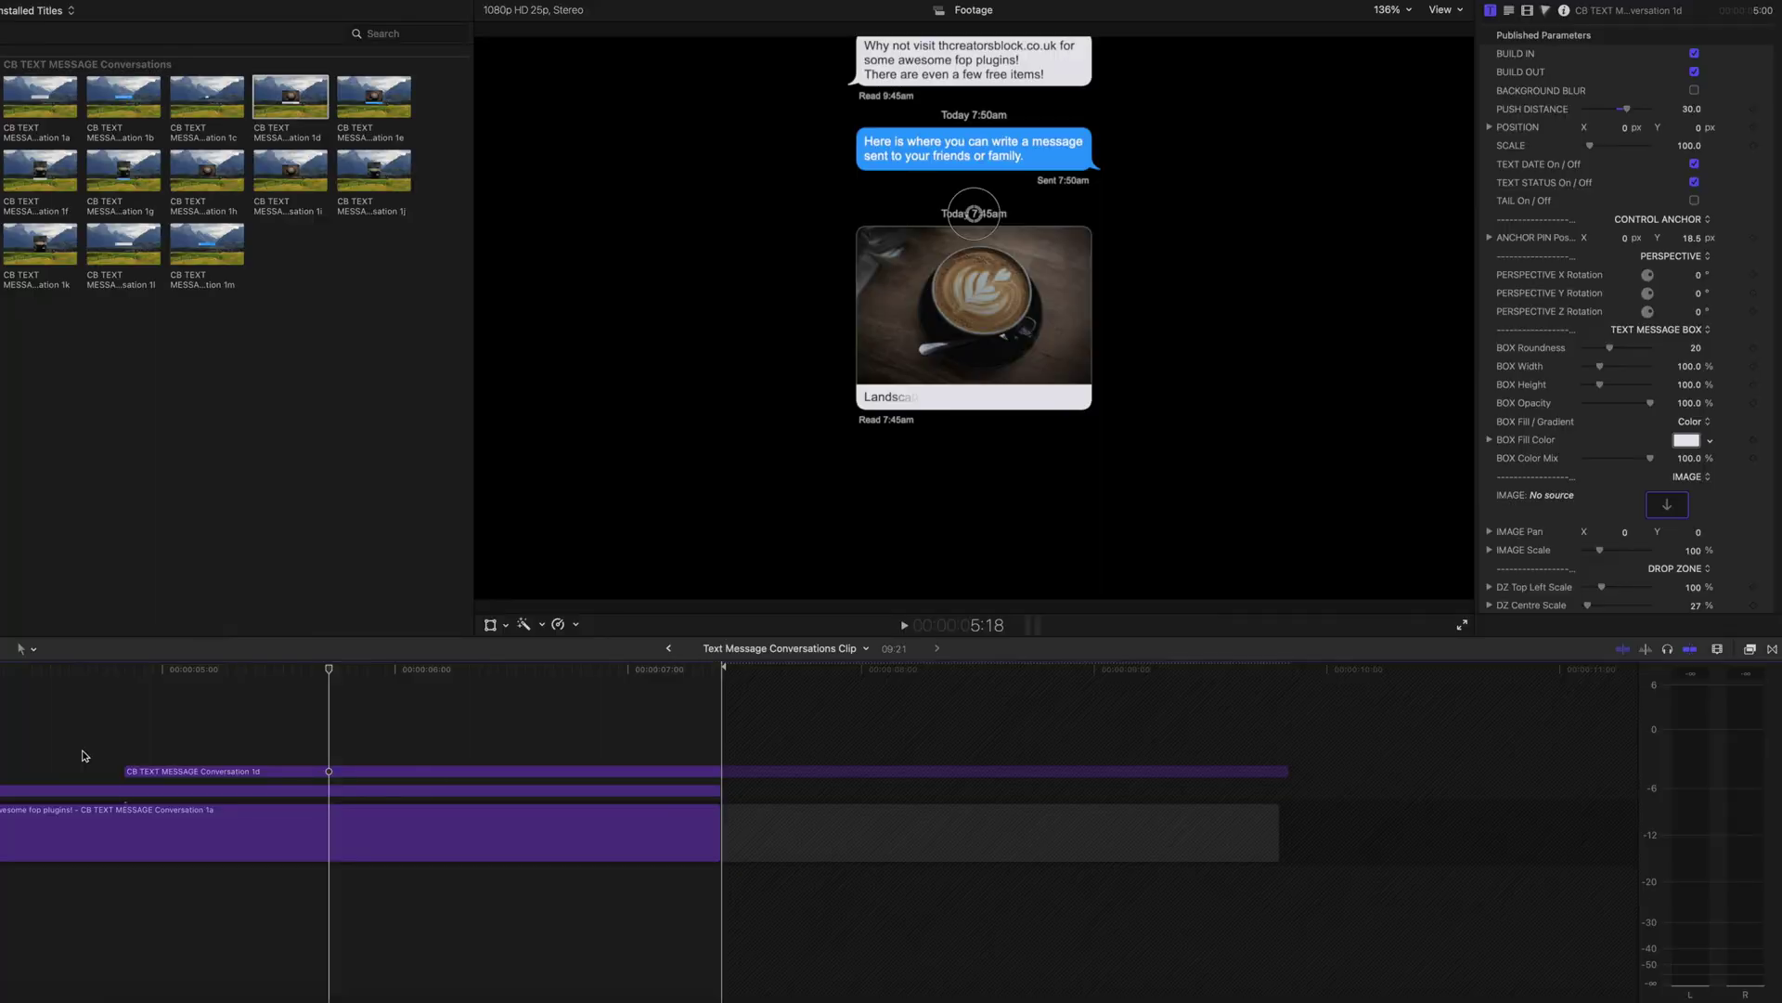
click(537, 770)
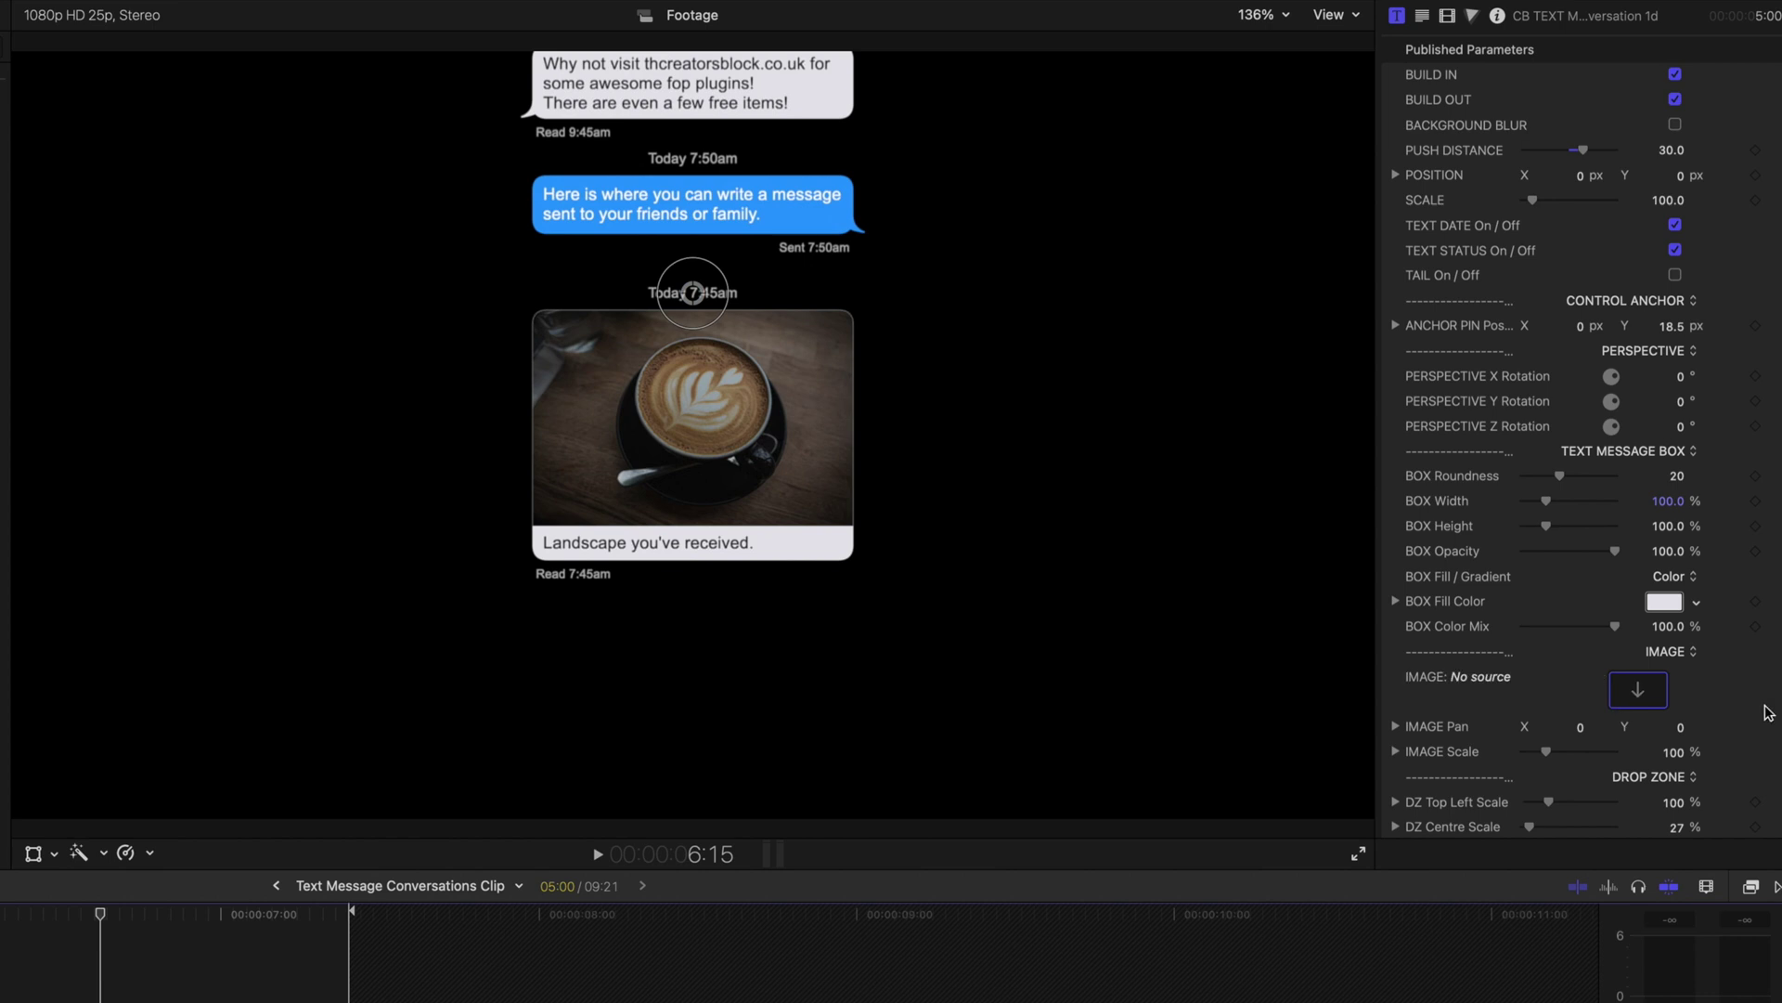
- In Published Parameters, toggle TAIL On/Off and uncheck TEXT STATUS On/Off to remove the Read 7:45am line
scroll(1603, 660, down, 10)
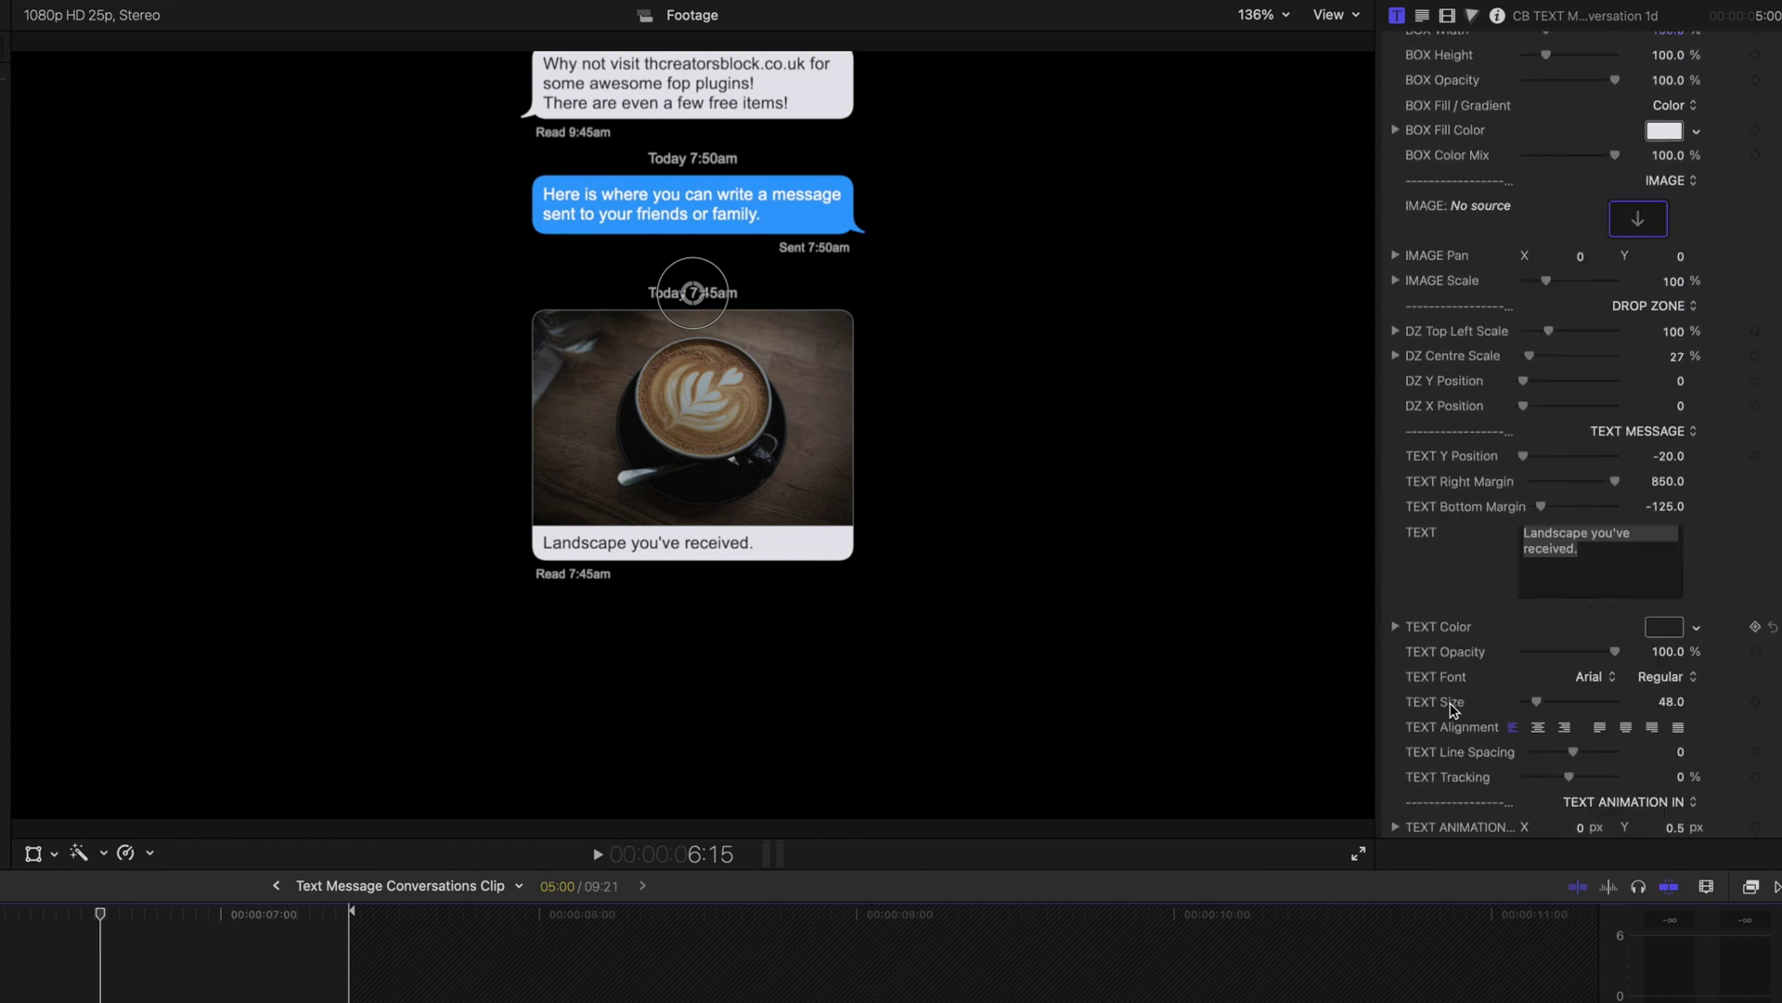
scroll(1450, 704, down, 20)
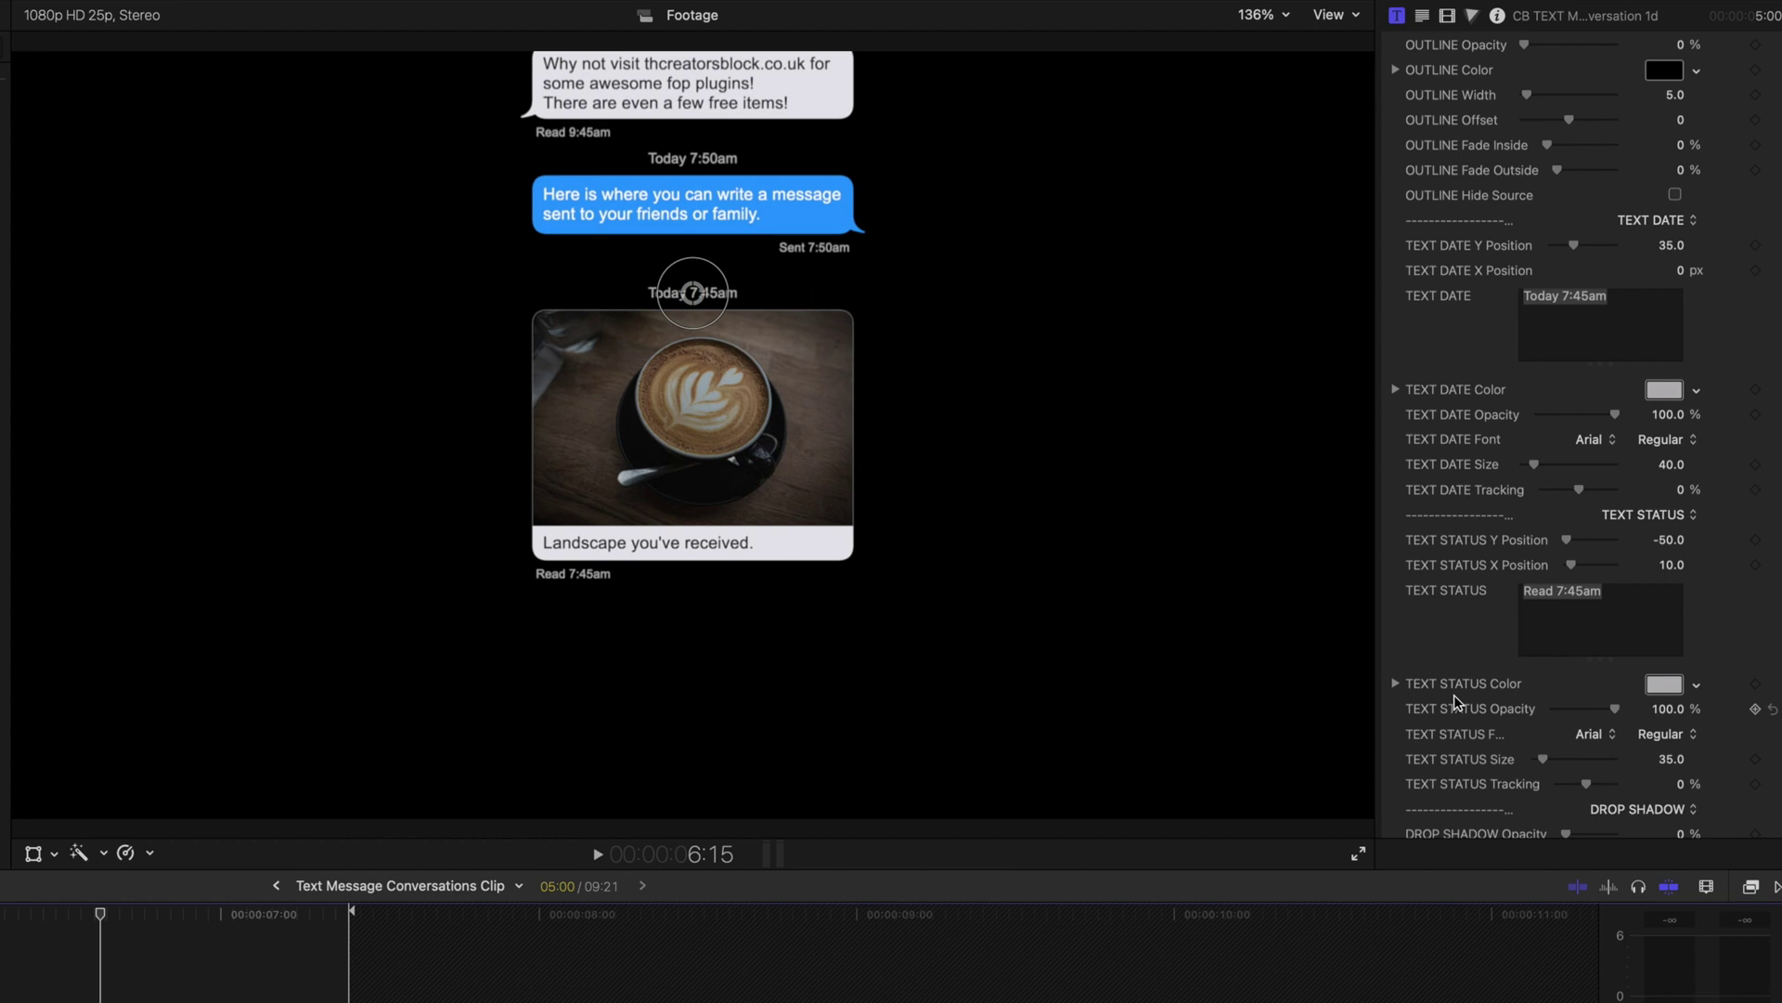
scroll(1453, 695, up, 20)
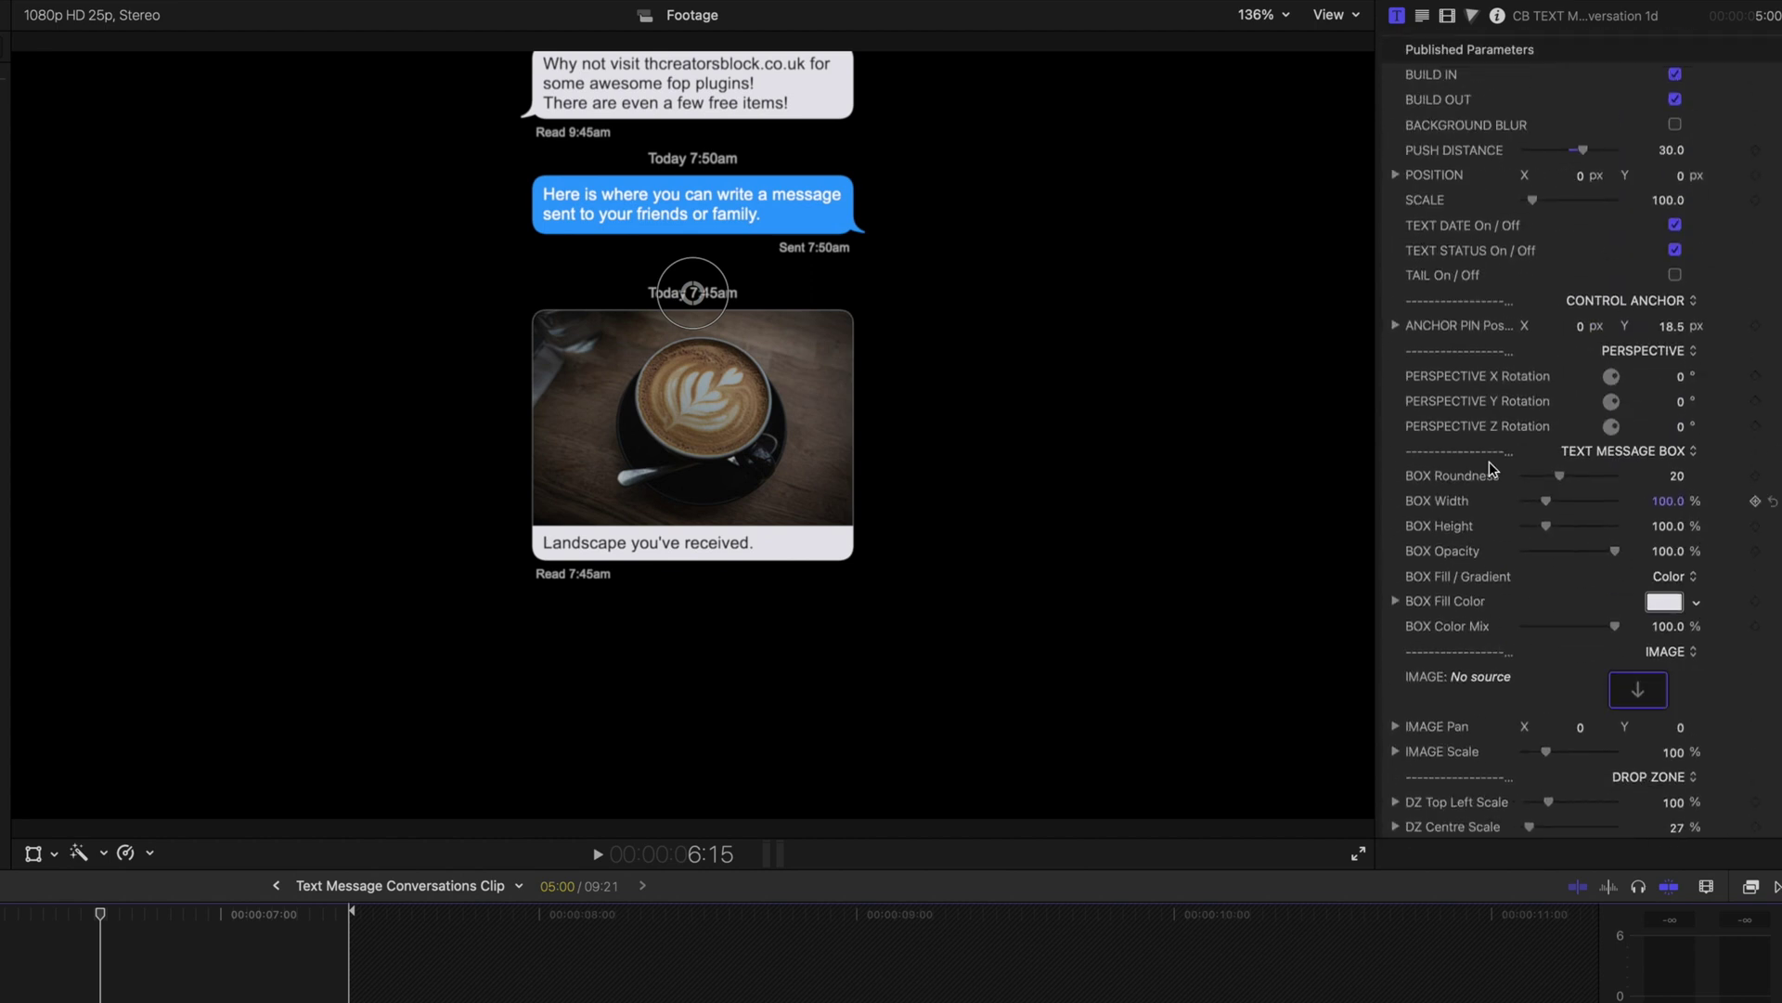
click(1675, 275)
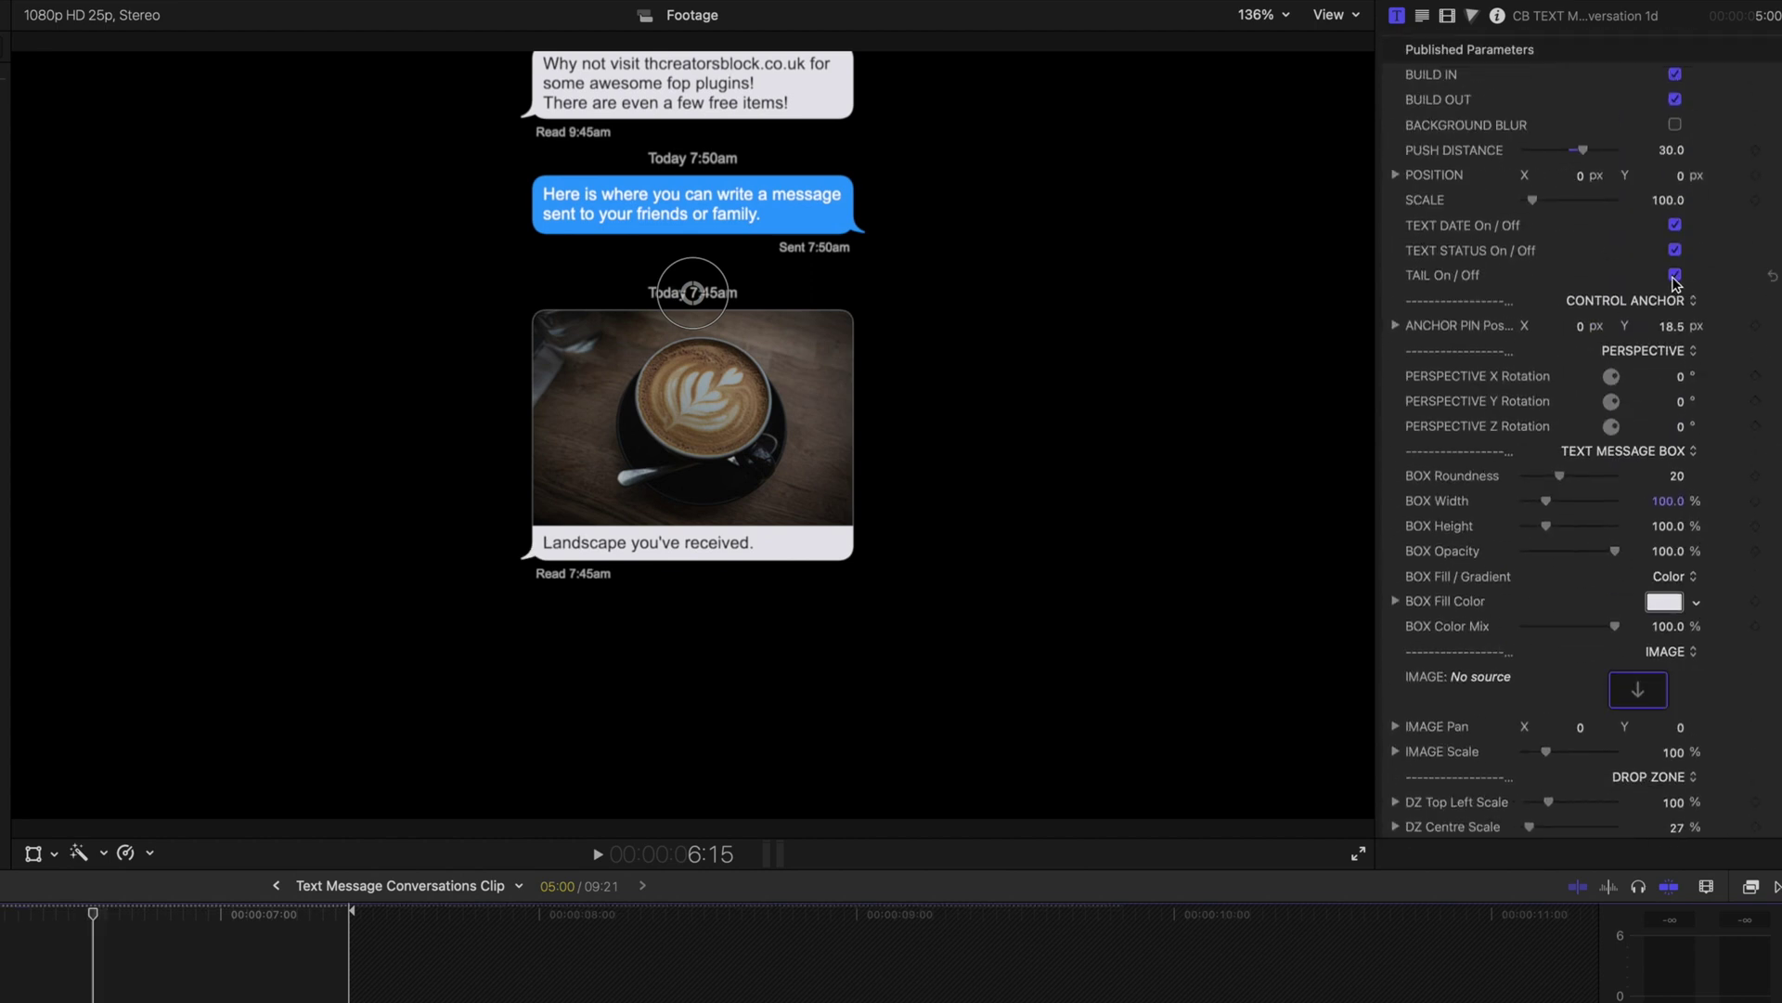
click(1676, 251)
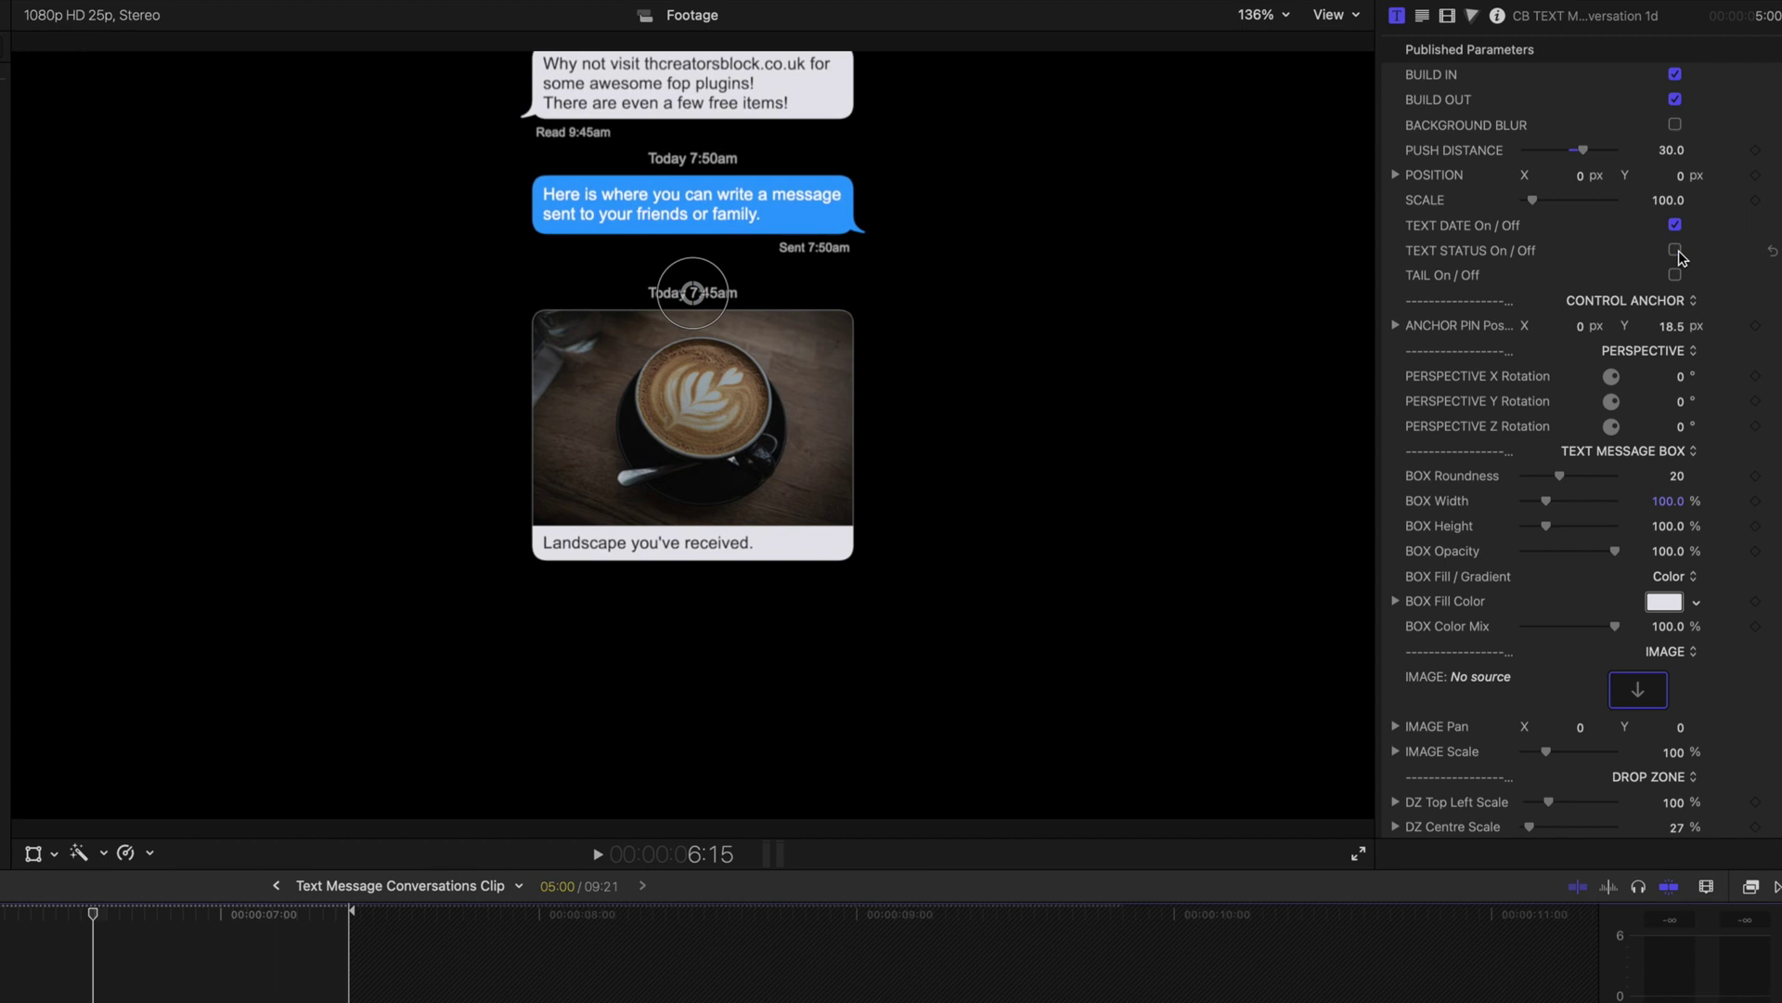